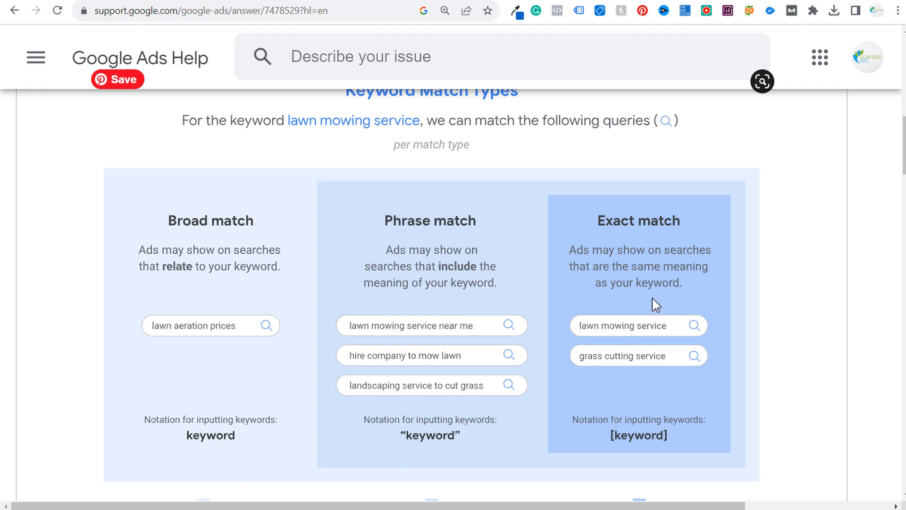
Review the broad, phrase and exact match examples in the keyword match types chart
scroll(415, 385, "down", 1)
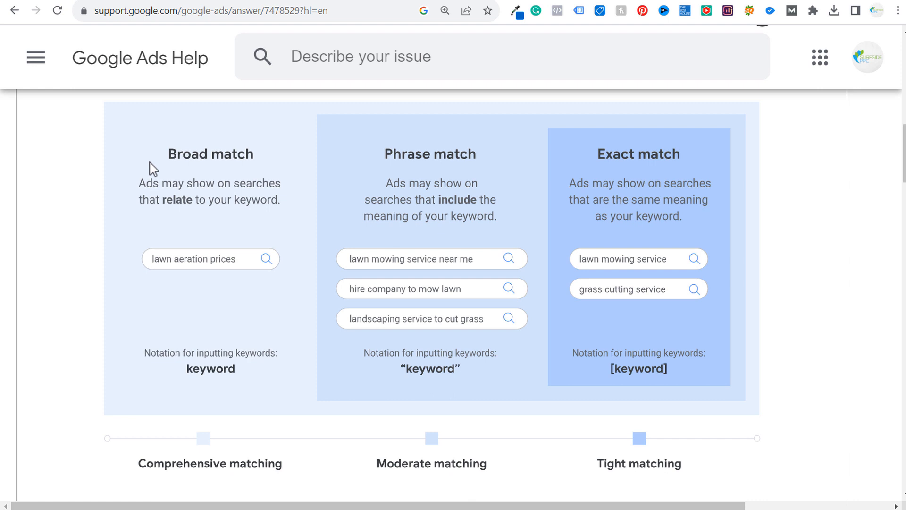
scroll(163, 166, "up", 1)
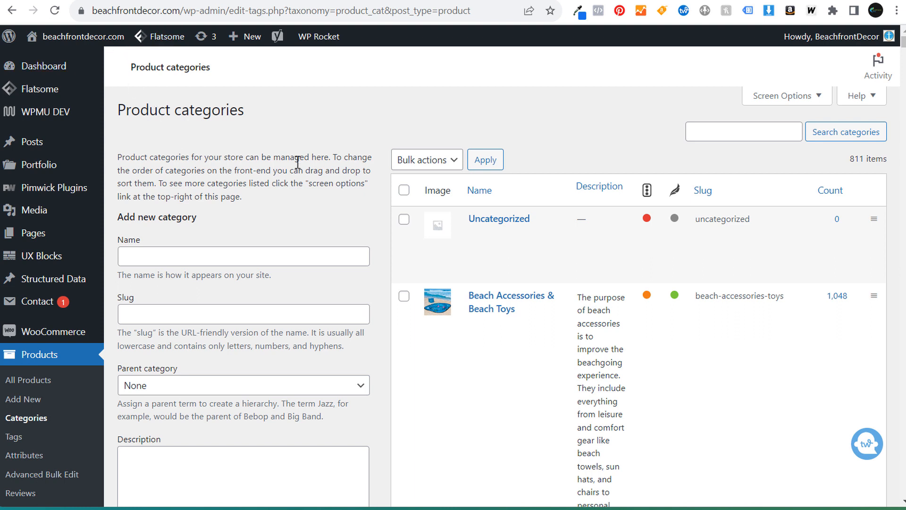
Examine the store's Product categories page, including the Beach Accessories & Beach Toys category
left_click_drag(269, 111, 118, 111)
left_click(315, 122)
scroll(604, 156, "down", 2)
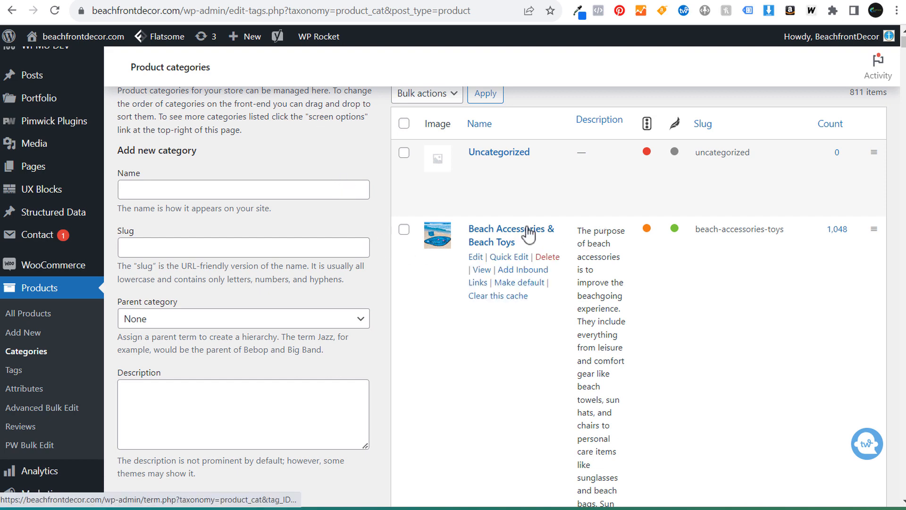
left_click_drag(531, 248, 467, 241)
left_click(284, 109)
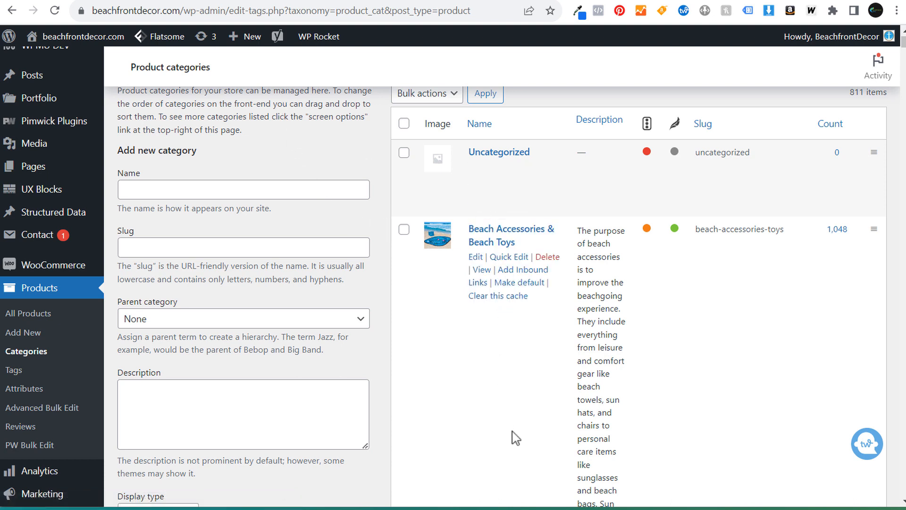
Switch to the Google Ads Keyword Research sheet in Excel and compare the page titles with their landing page URLs
left_click(527, 508)
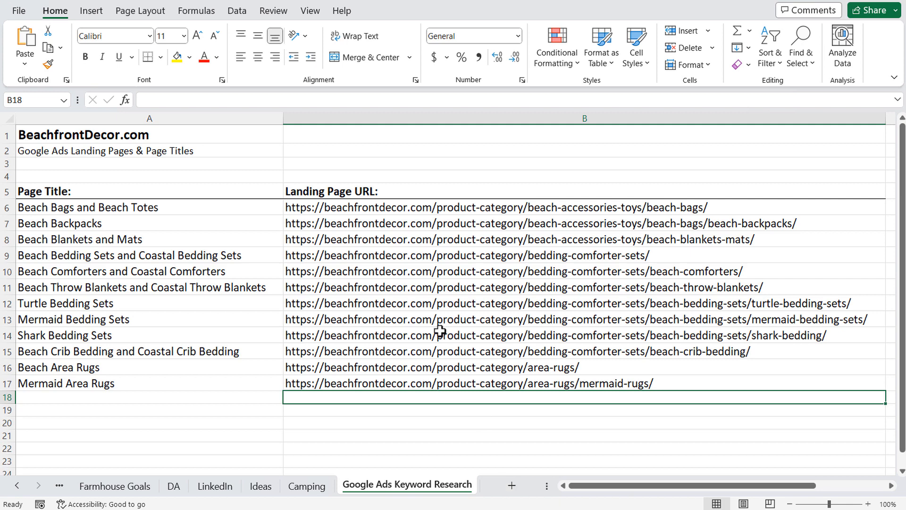
left_click_drag(142, 193, 132, 383)
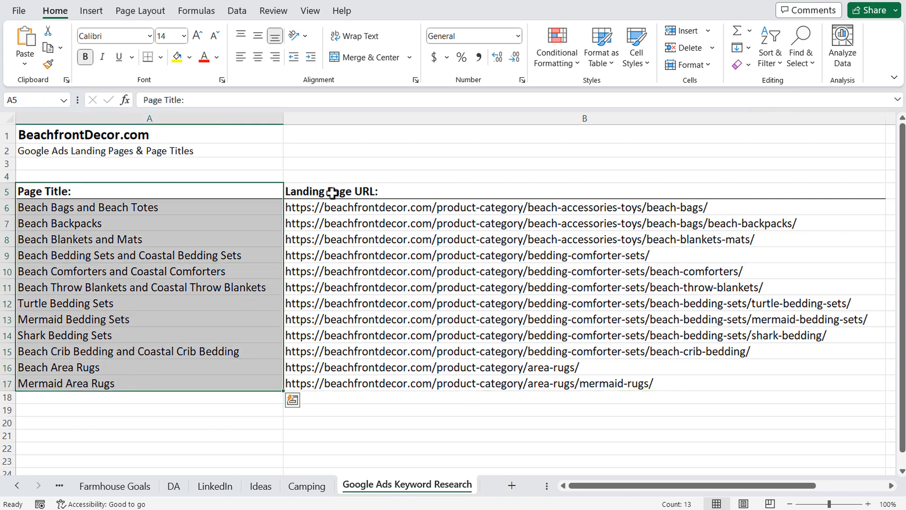
left_click_drag(343, 193, 354, 383)
left_click(175, 208)
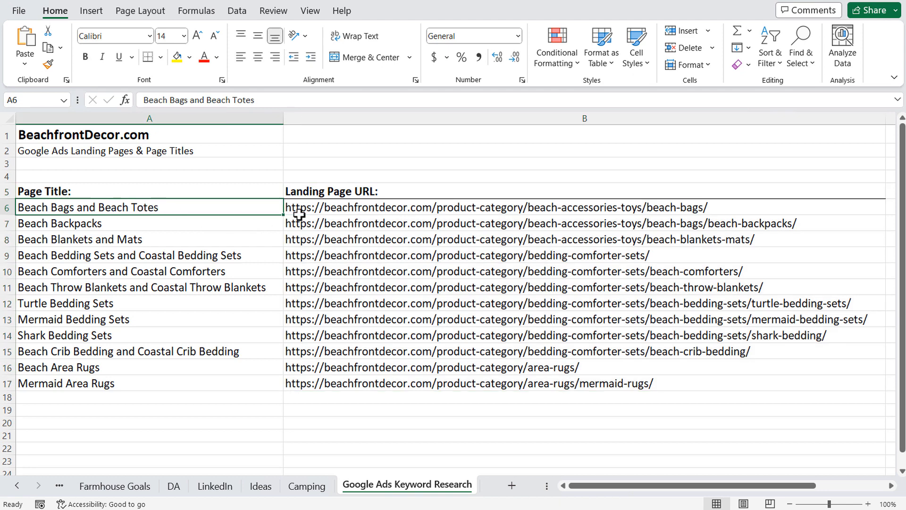
left_click(364, 209)
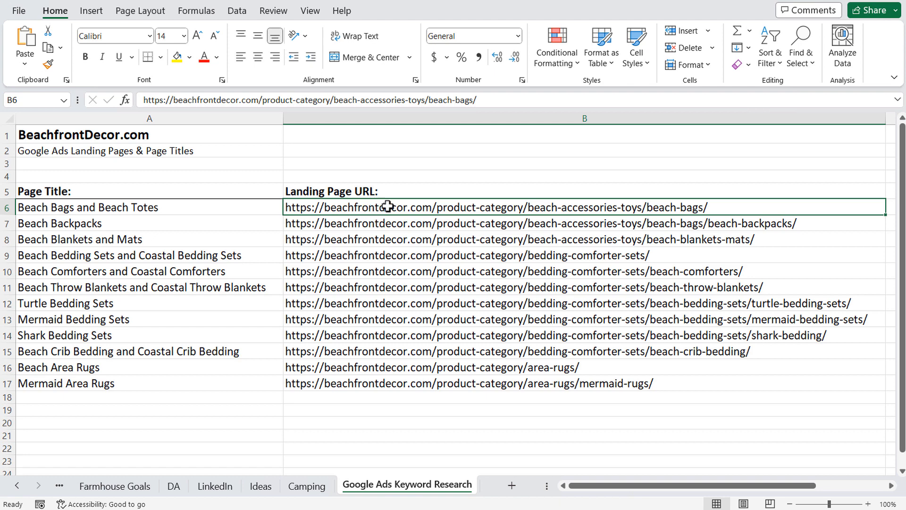
left_click(182, 208)
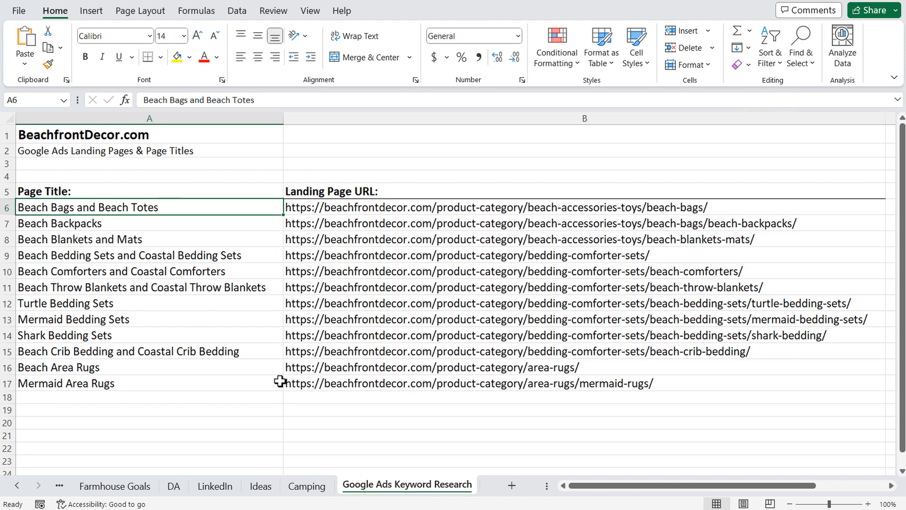
left_click(358, 383)
key("ctrl+c")
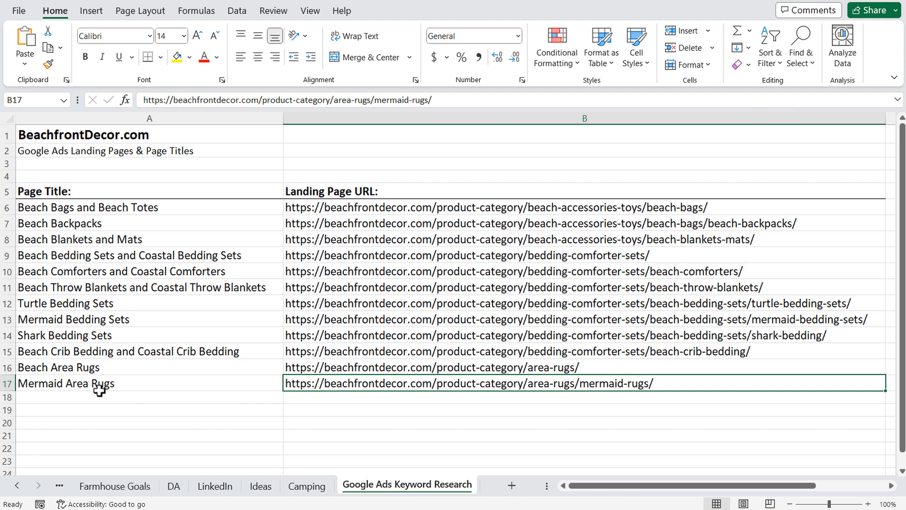
left_click(102, 384)
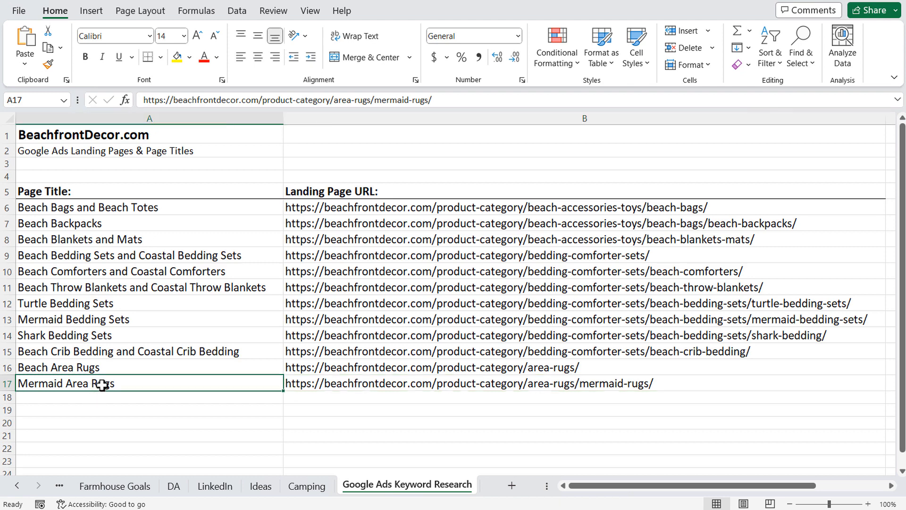
left_click(402, 384)
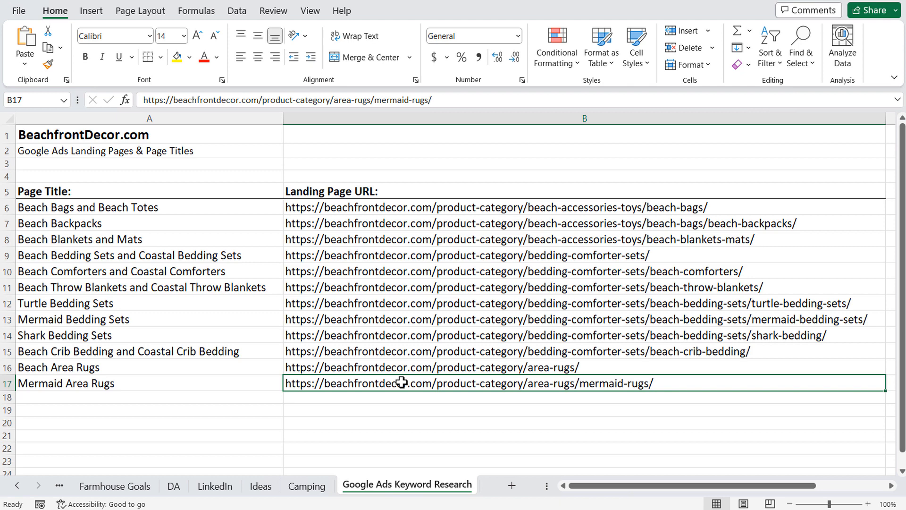
Go through the landing page list row by row, from Mermaid Area Rugs up to Beach Bags and Beach Totes
left_click(7, 383)
left_click(7, 367)
left_click(6, 349)
left_click(6, 332)
left_click(6, 315)
left_click(6, 304)
left_click(6, 287)
left_click(5, 271)
left_click(6, 255)
left_click_drag(89, 205, 91, 383)
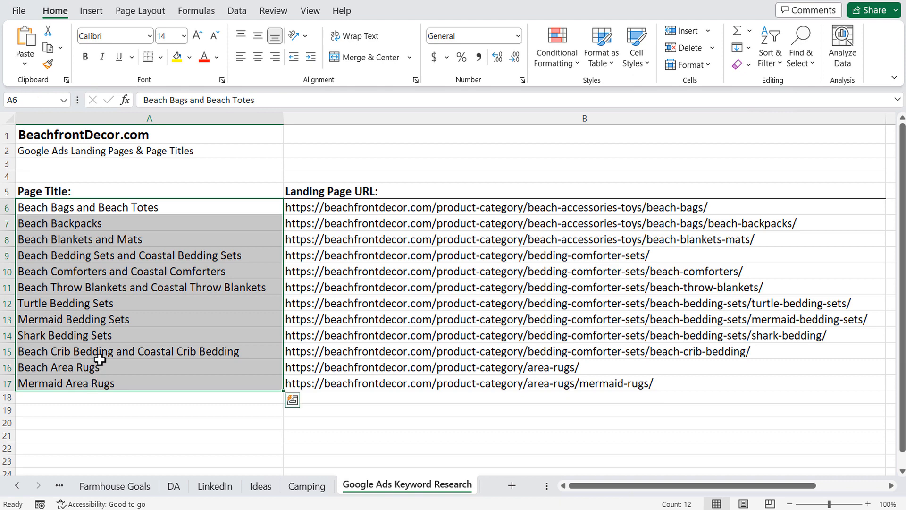
left_click(110, 303)
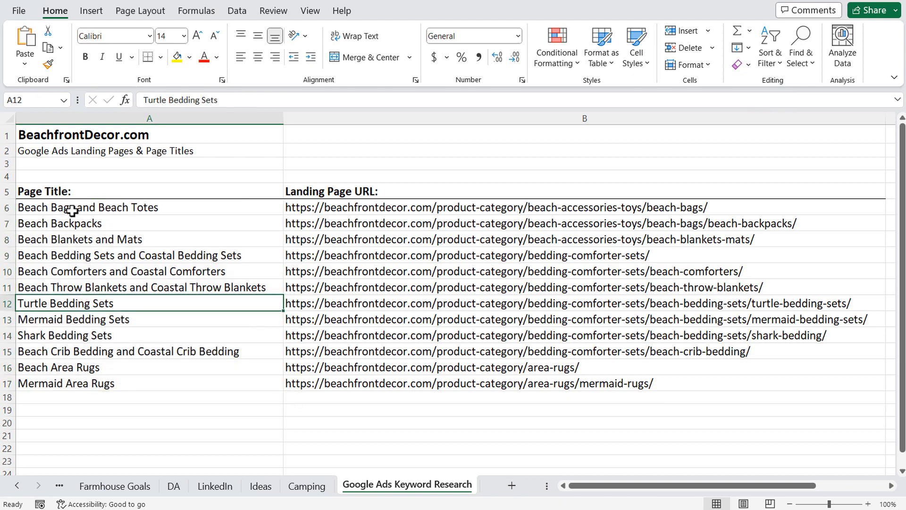
left_click(344, 208)
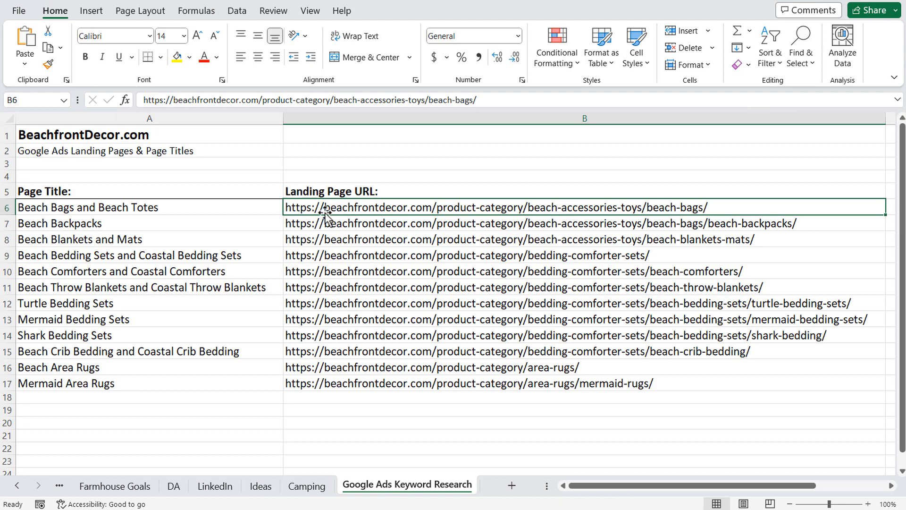
left_click_drag(222, 208, 411, 396)
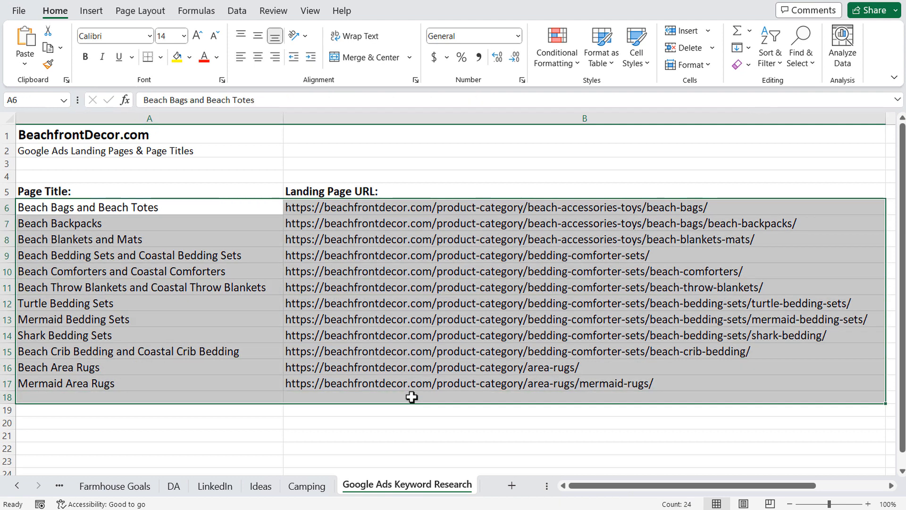
left_click(392, 423)
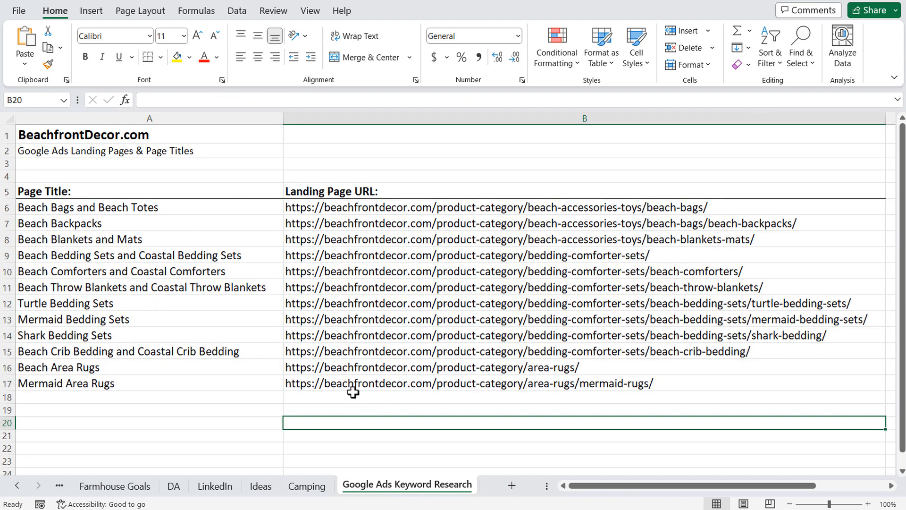
left_click(4, 207)
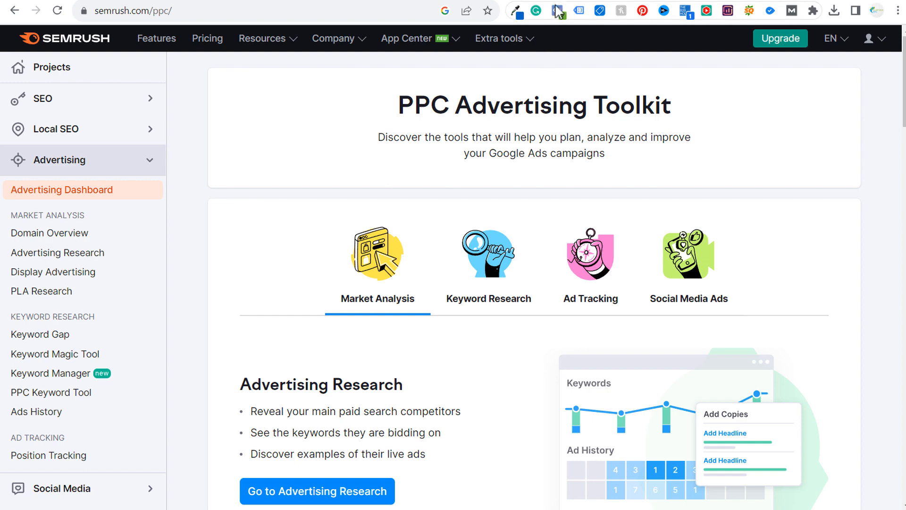
Switch from Semrush to the Ahrefs Site Explorer page and read its competitive research features, including paid traffic research
left_click(567, 0)
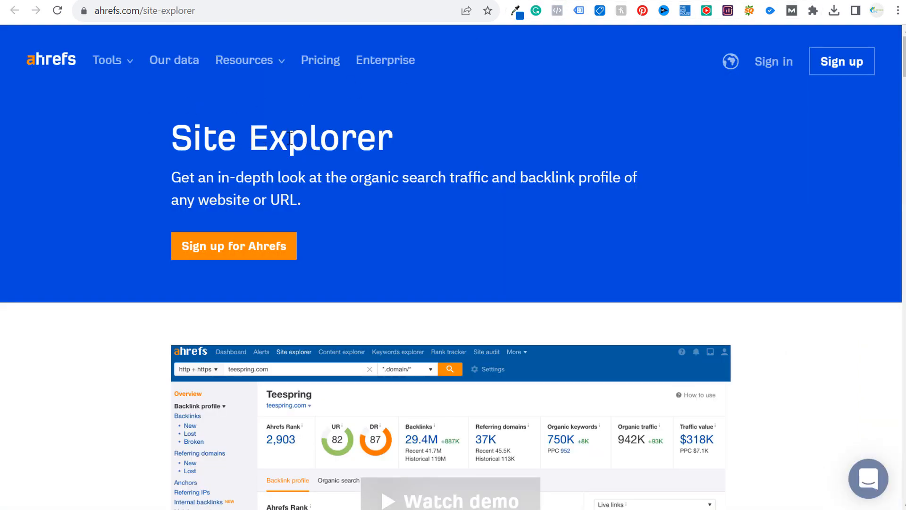
scroll(366, 148, "down", 1)
scroll(366, 146, "down", 10)
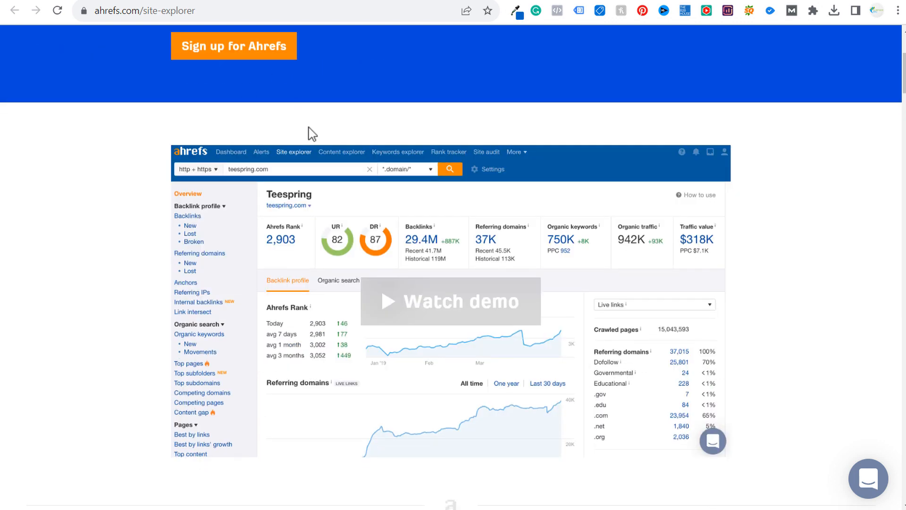
left_click_drag(189, 421, 502, 425)
left_click(385, 455)
left_click_drag(272, 444, 463, 435)
left_click(486, 427)
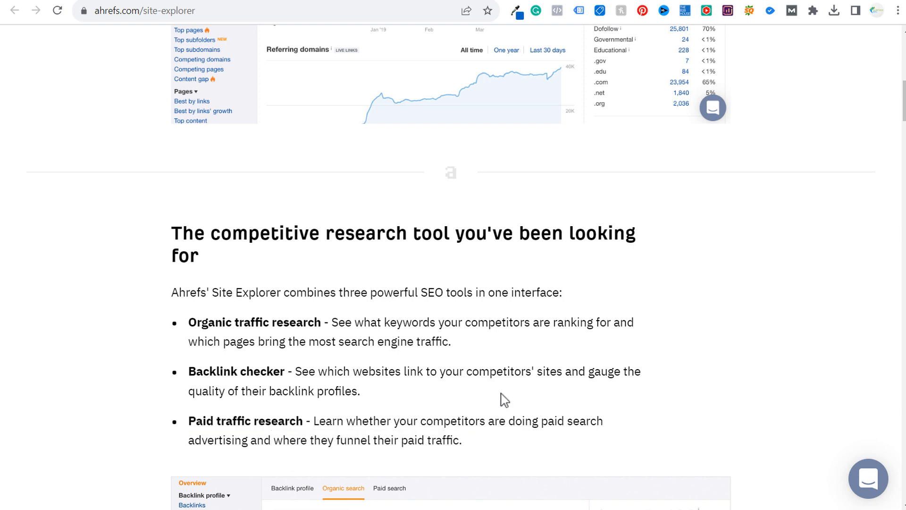
Switch to SpyFu and look over its PPC Research tools
left_click(530, 0)
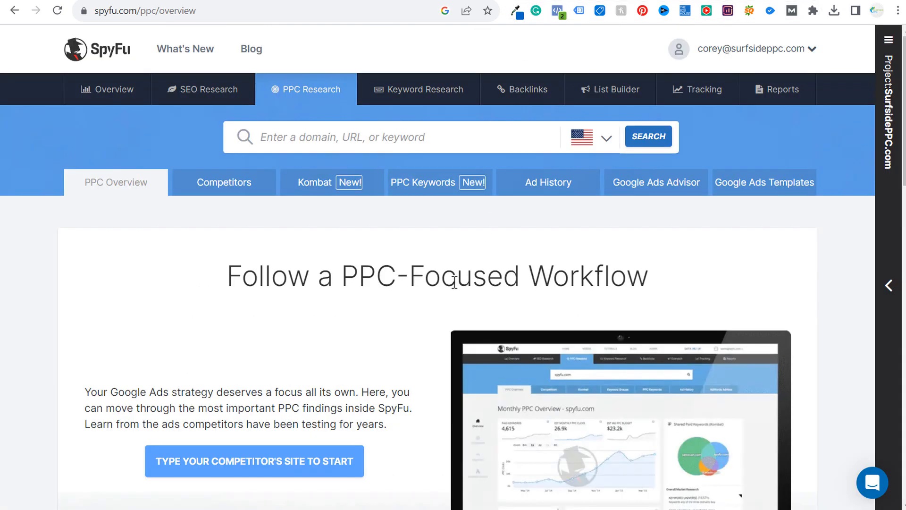
mouse_move(253, 90)
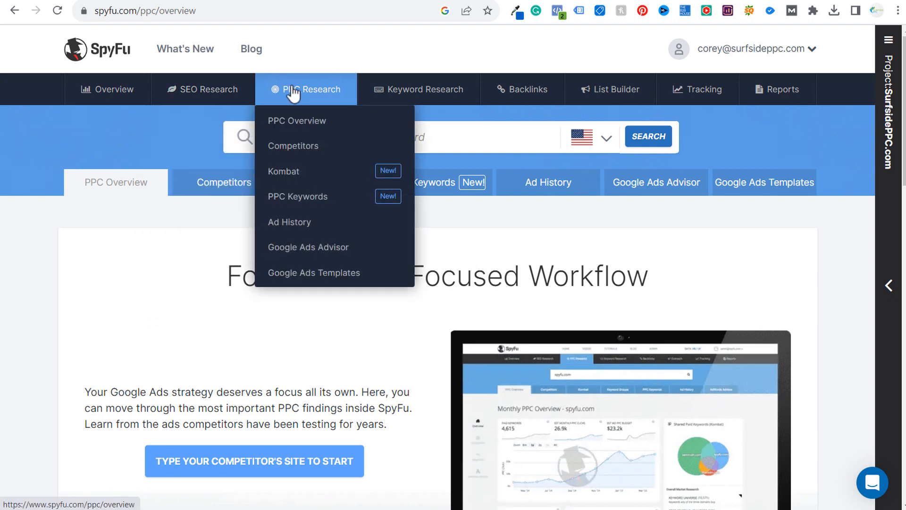
mouse_move(530, 94)
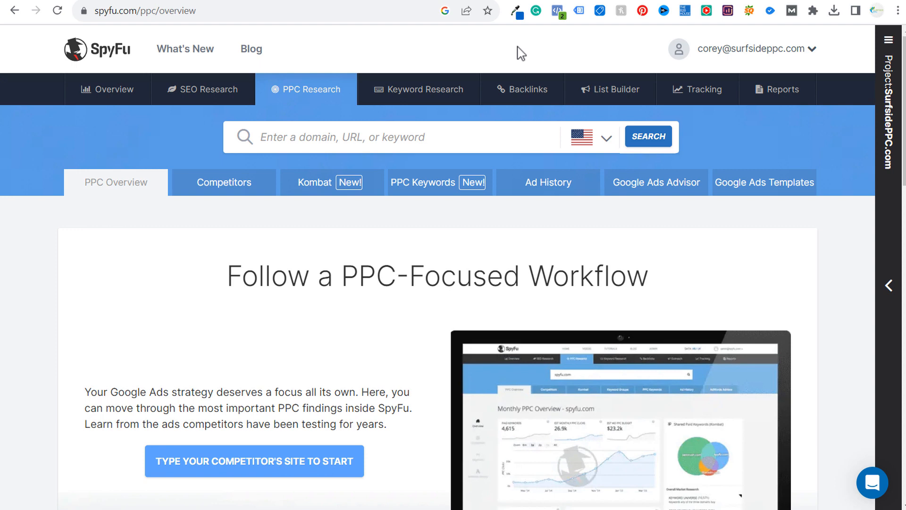
Switch to Google Ads and open the Discover new keywords form in Keyword Planner
left_click(553, 0)
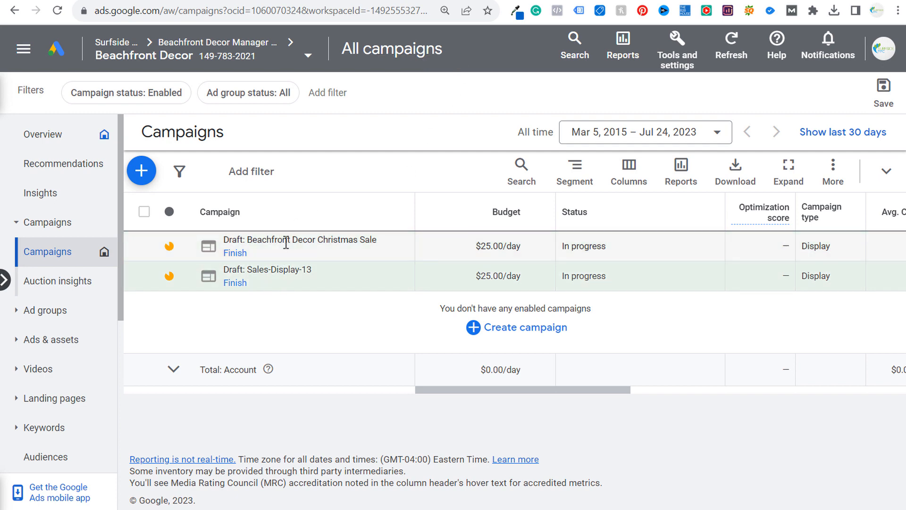
left_click(675, 52)
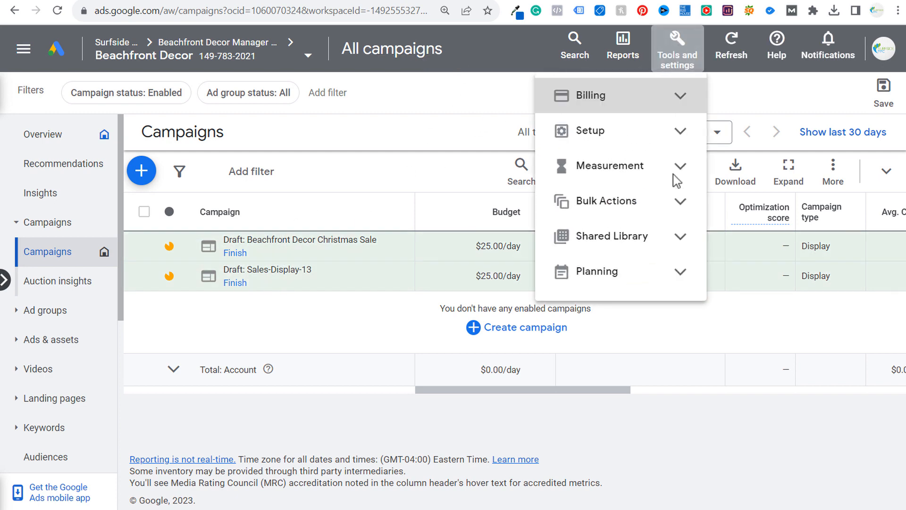
left_click(682, 276)
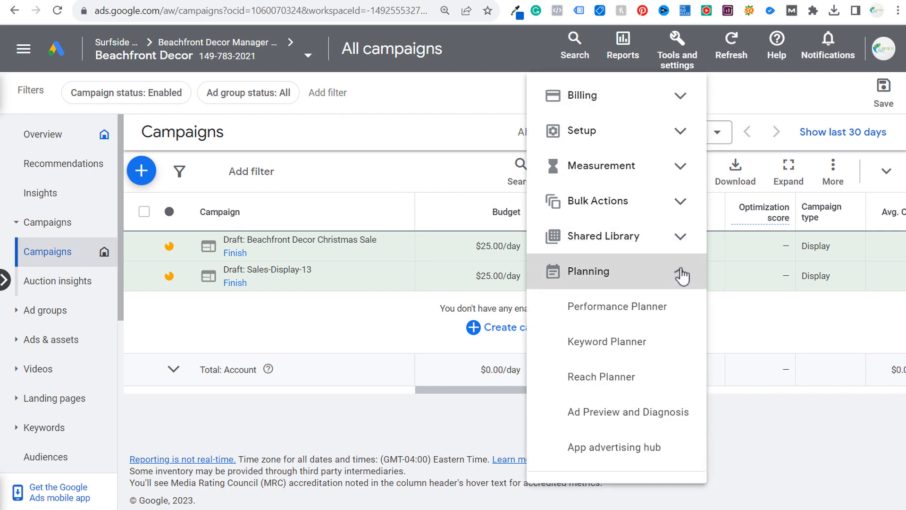
left_click(608, 343)
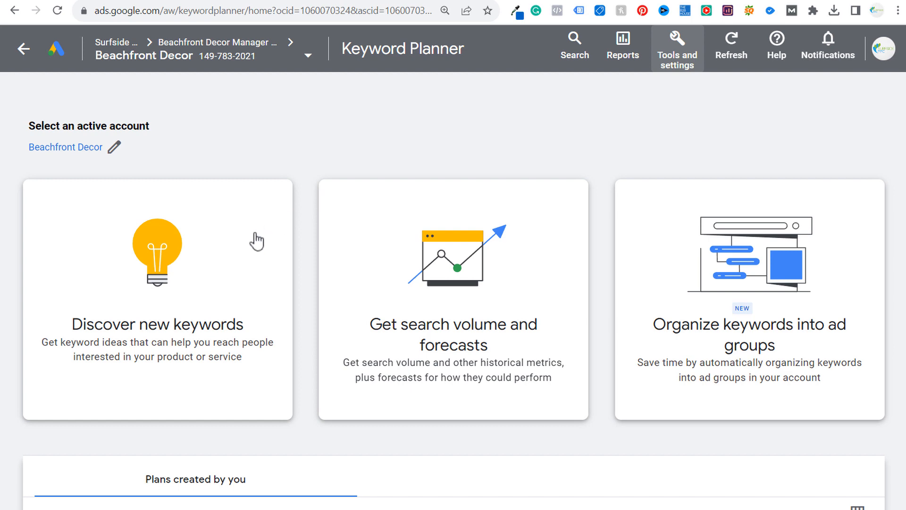
left_click(183, 248)
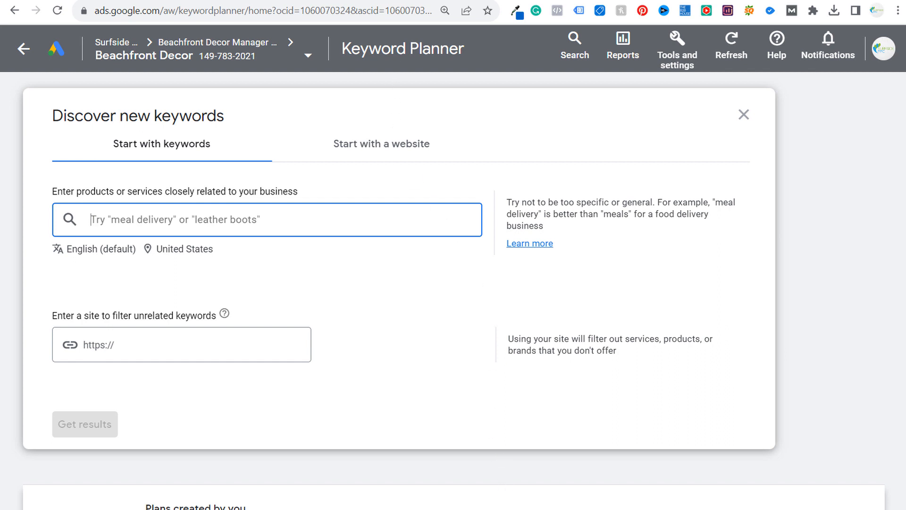
Switch to the Excel sheet and check the page titles and landing page URLs for keyword ideas
left_click(501, 509)
left_click_drag(189, 192, 172, 385)
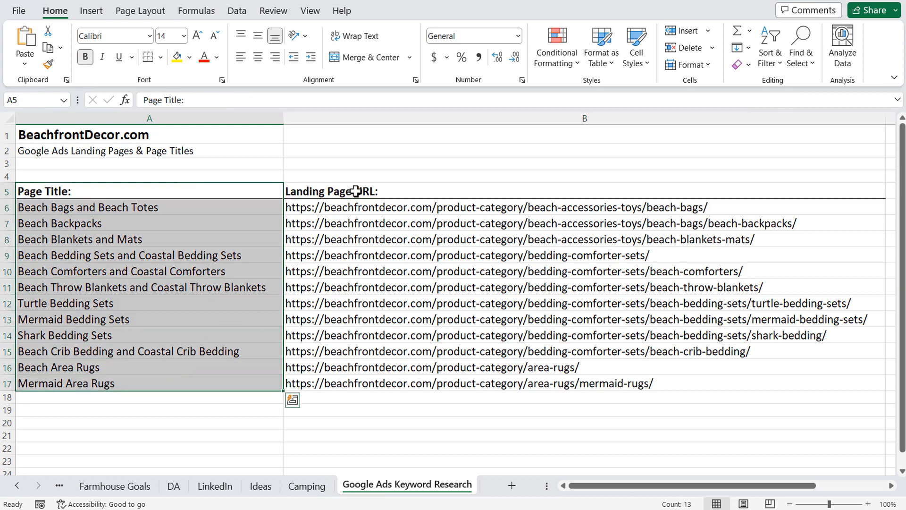
left_click_drag(125, 207, 91, 383)
left_click_drag(358, 206, 355, 381)
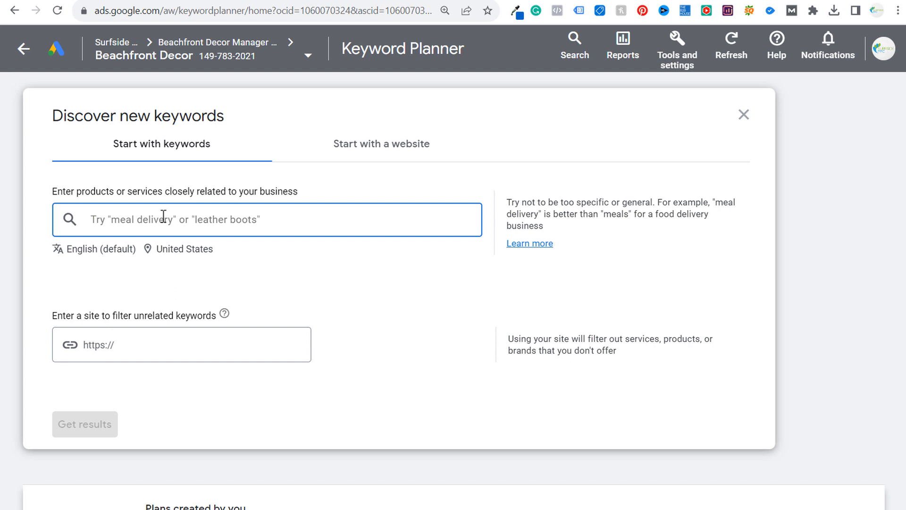
Add "beach bedding" and "coastal bedding" as seed keywords in Keyword Planner's Discover new keywords form
type("beach bed")
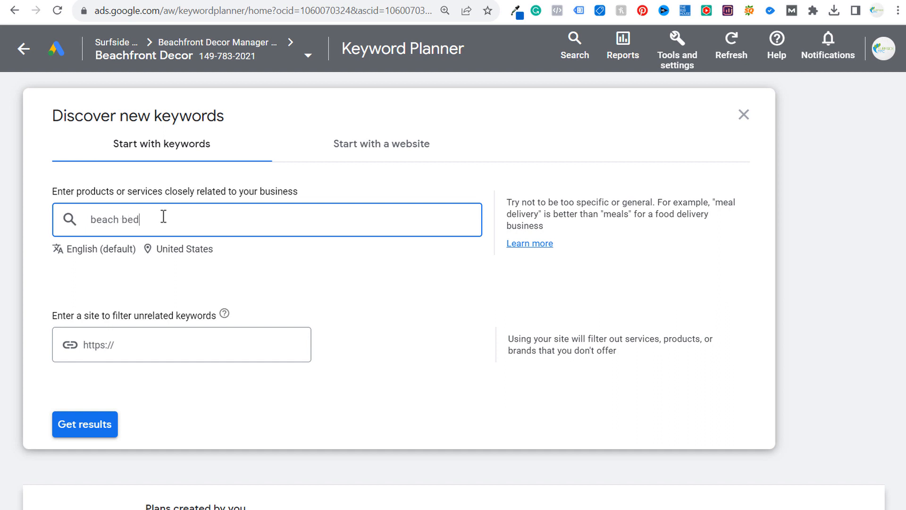
key("Return")
type("coastal")
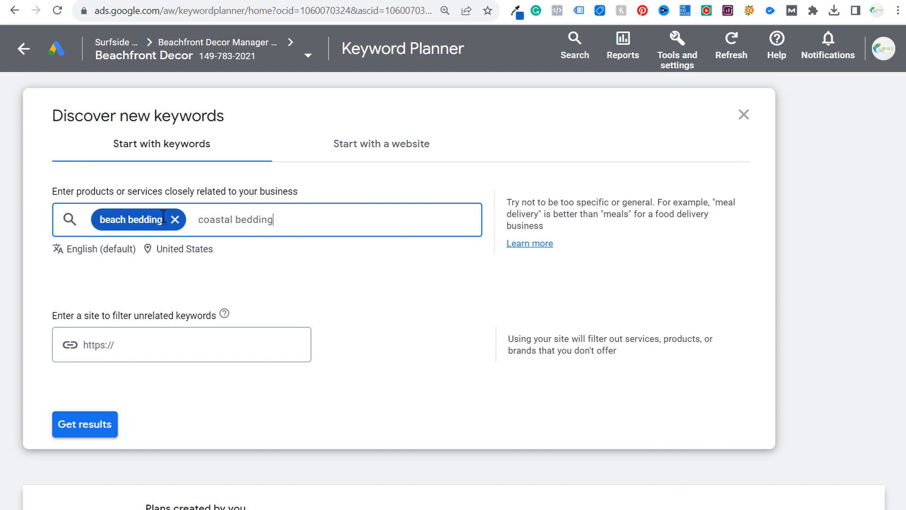
type(" bedding")
key("Return")
Return to the Excel sheet and check the bedding and area rug page titles for further seed keywords
key("alt+Tab")
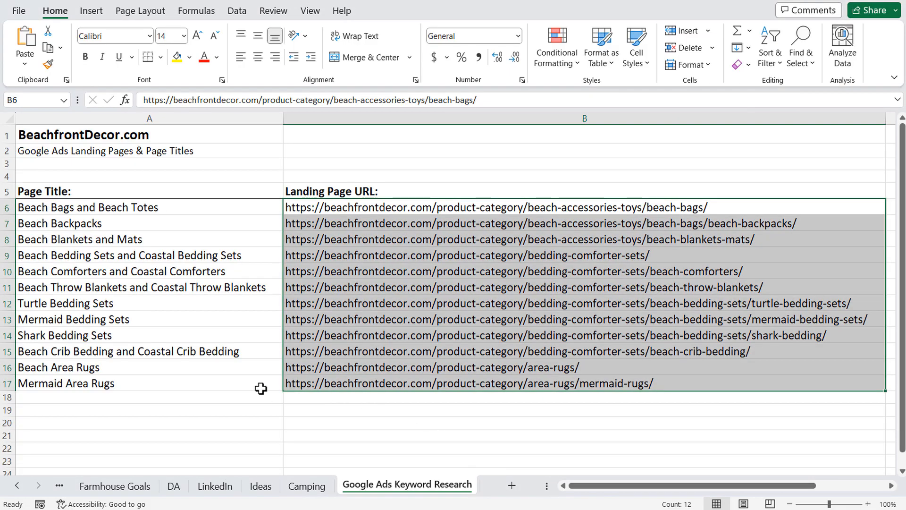
left_click(106, 315)
left_click_drag(64, 257, 111, 336)
left_click(278, 368)
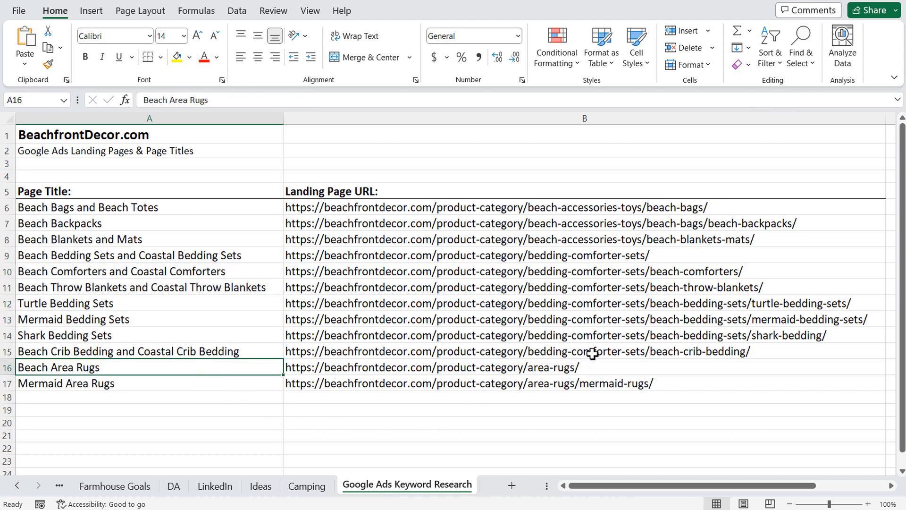
Switch back to Google Ads and add "shark bedding" and "mermaid bedding" as seed keywords in Keyword Planner
left_click(614, 509)
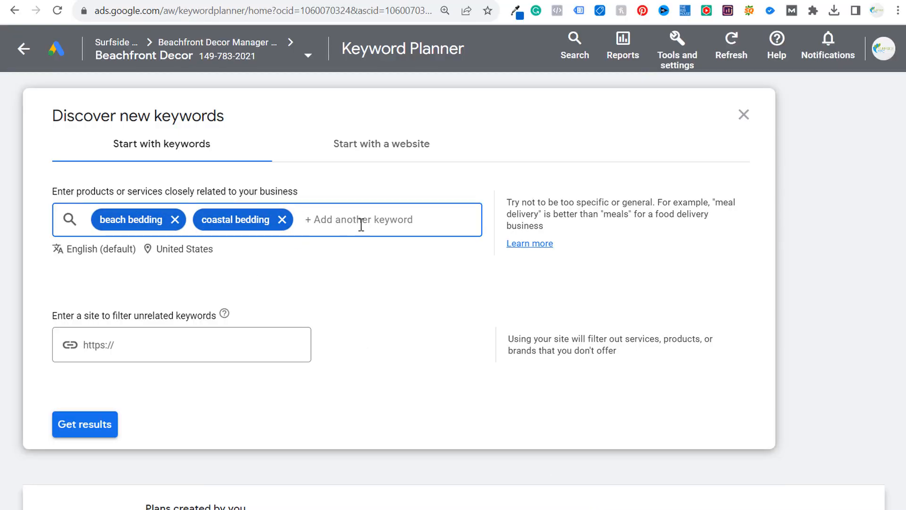
type("shark bedd")
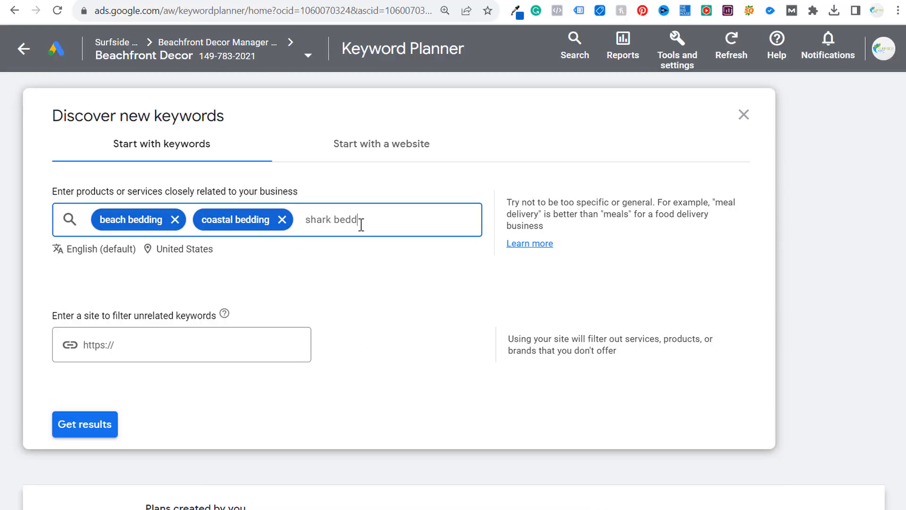
type("ing")
key("Return")
type("mermaid bedd")
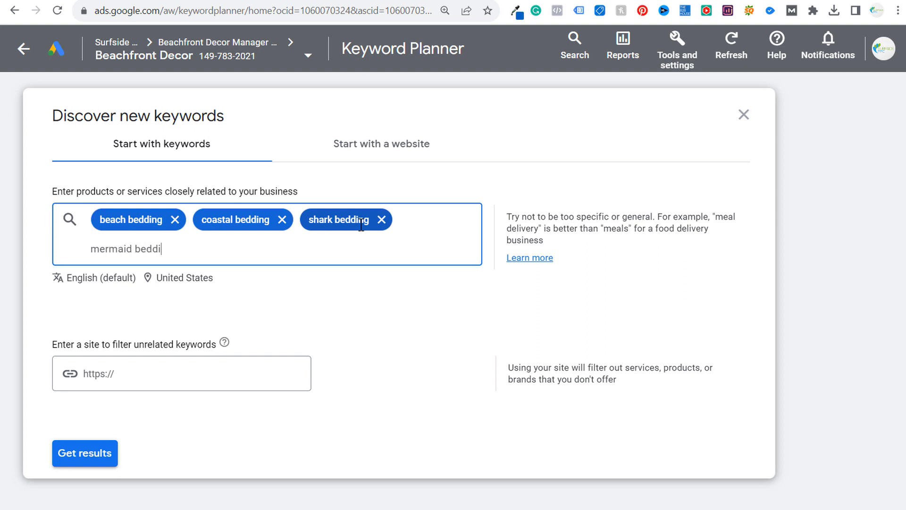
type("ing")
key("Return")
Add "nautical bedding", "tropical bedding" and "beach comforters" as seed keywords and get the keyword results
type("nautical bedding")
key("Return")
type("tropical bed")
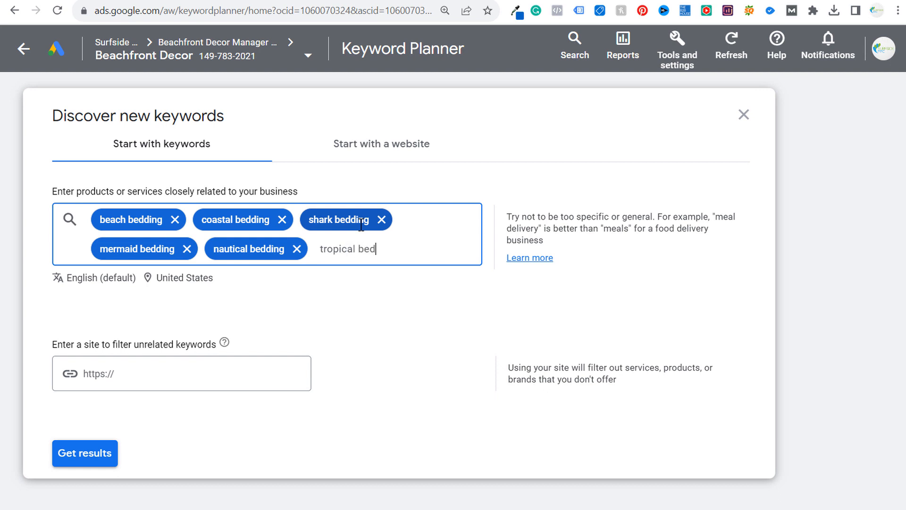
key("Return")
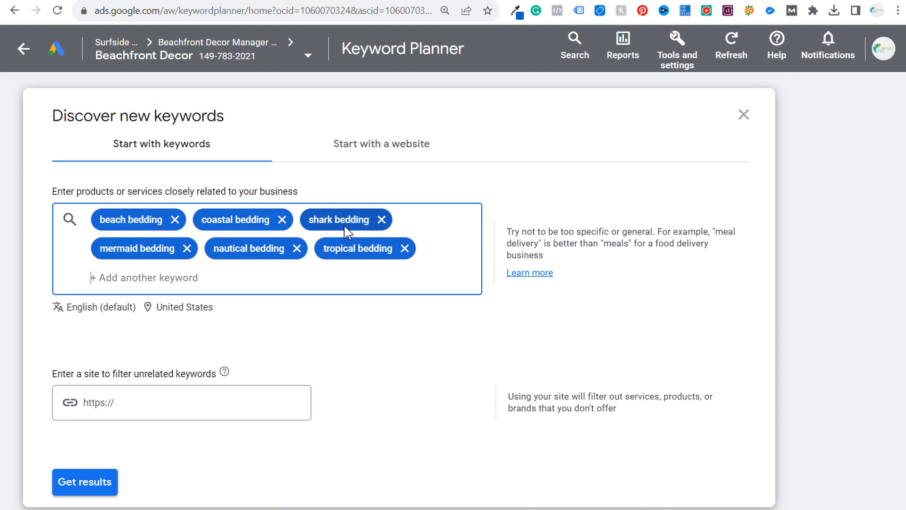
type("beach comforters")
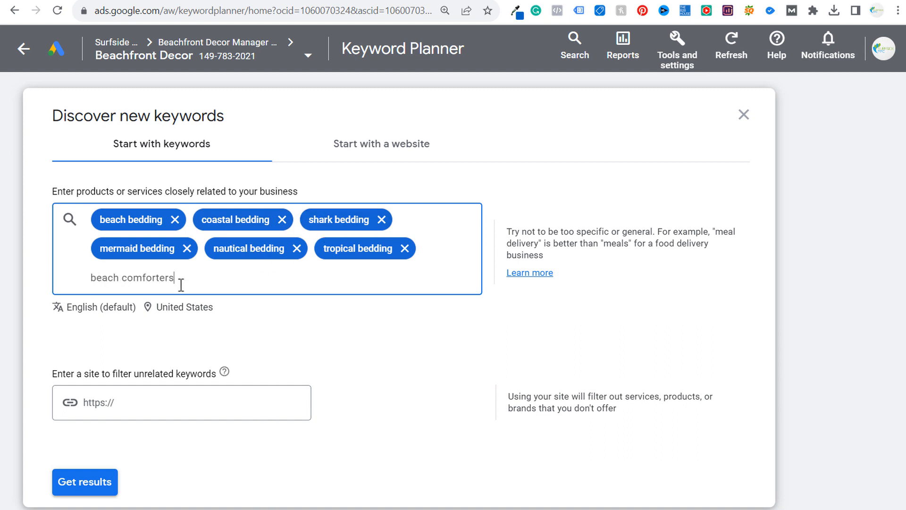
key("Return")
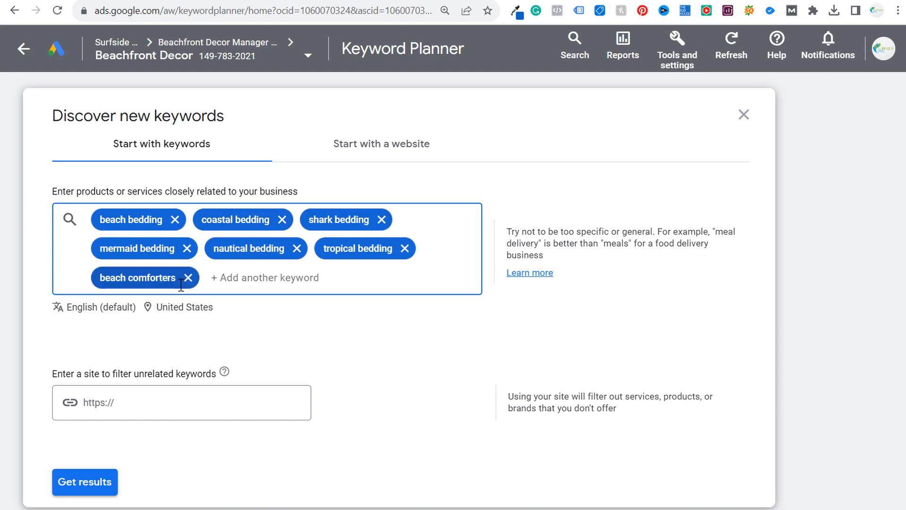
left_click(104, 491)
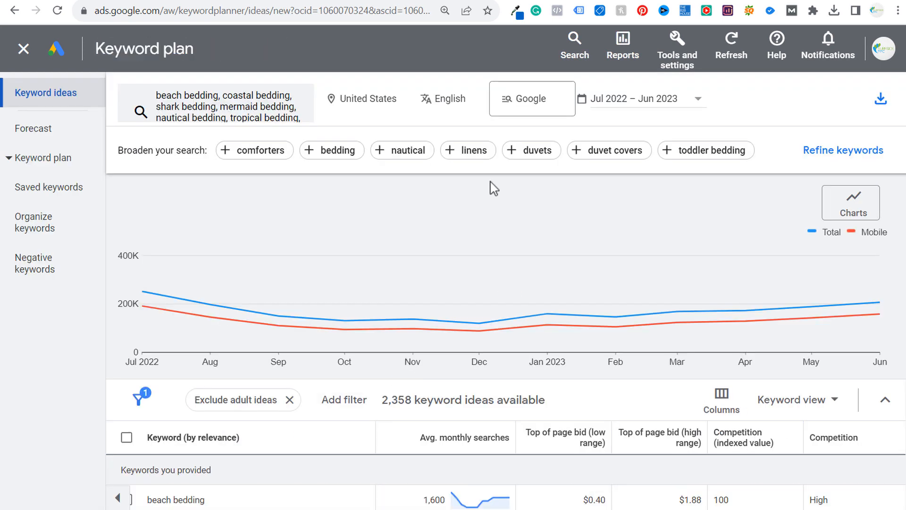
Review the keyword ideas and select "coastal quilts" and "coastal comforter sets"
mouse_move(407, 319)
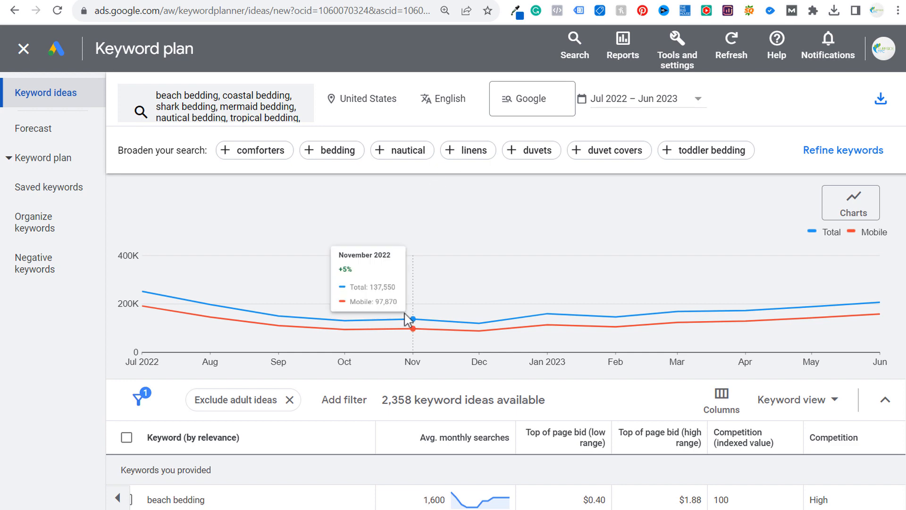
scroll(392, 354, "down", 4)
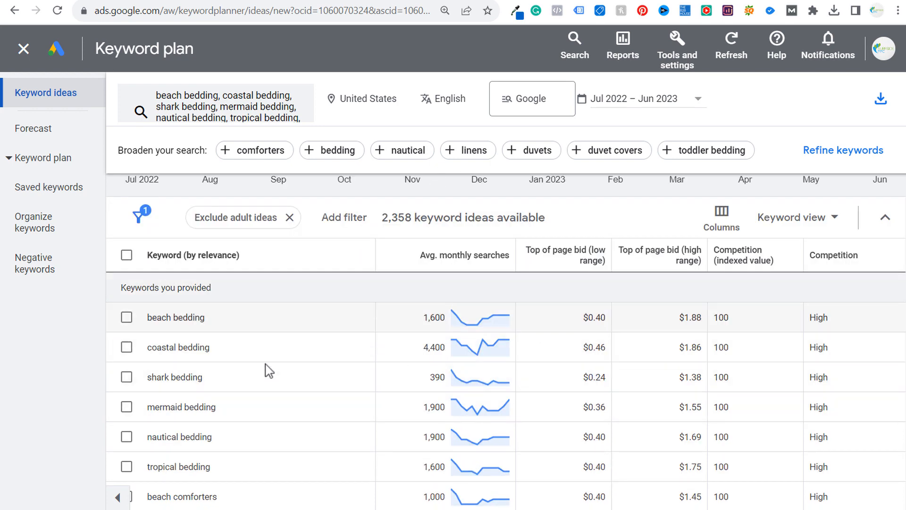
scroll(269, 366, "down", 2)
scroll(303, 331, "down", 2)
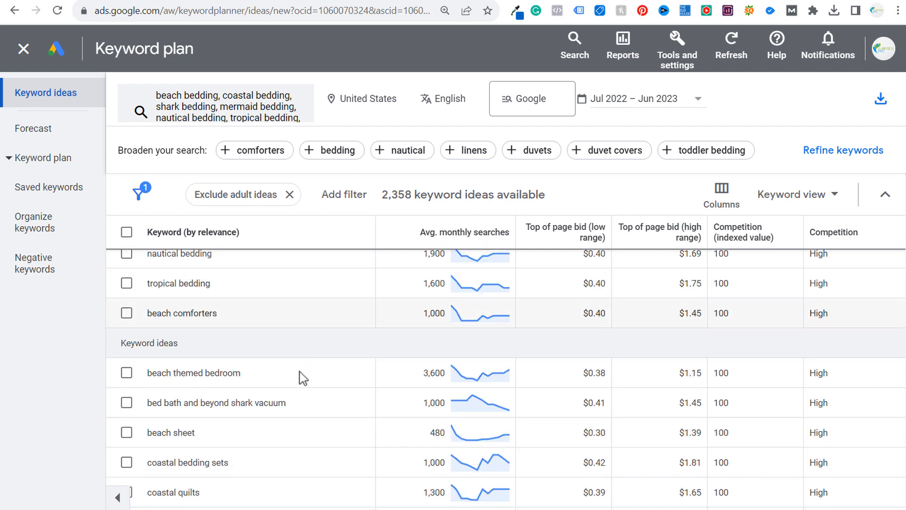
scroll(302, 373, "down", 4)
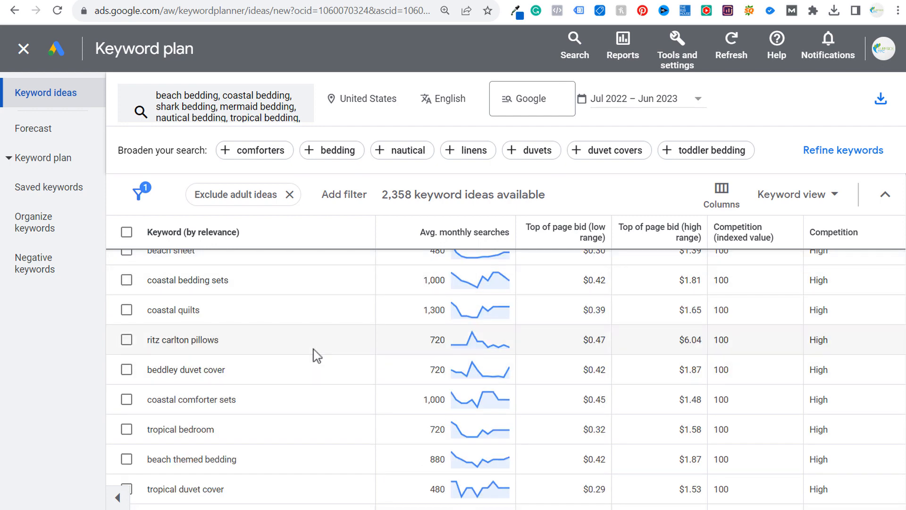
scroll(330, 288, "up", 2)
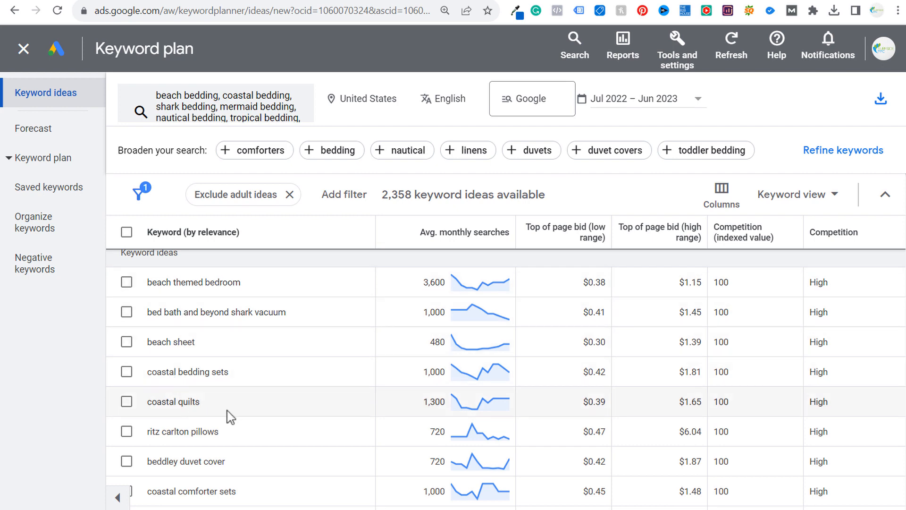
left_click(126, 402)
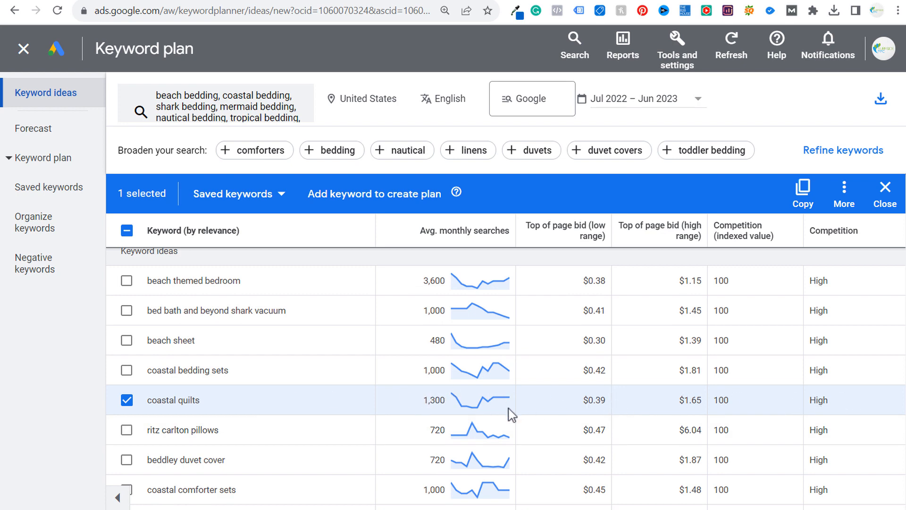
scroll(207, 378, "down", 2)
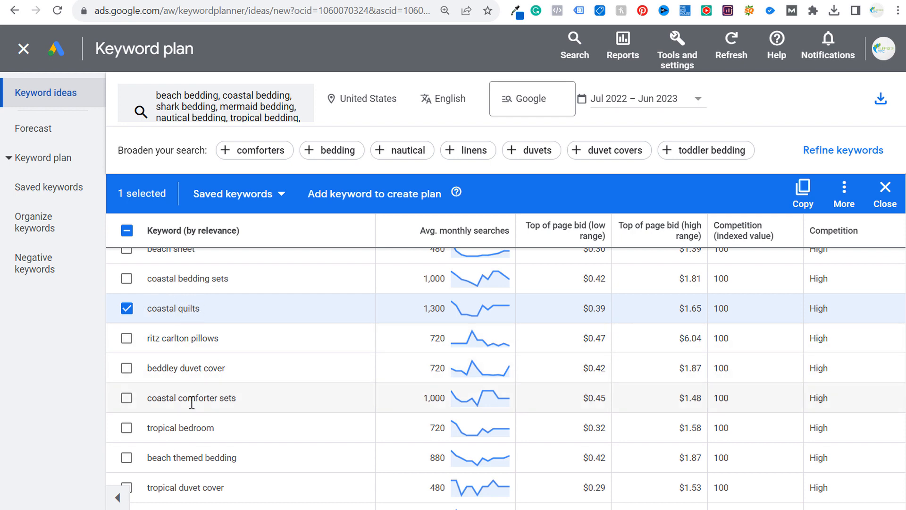
left_click(126, 398)
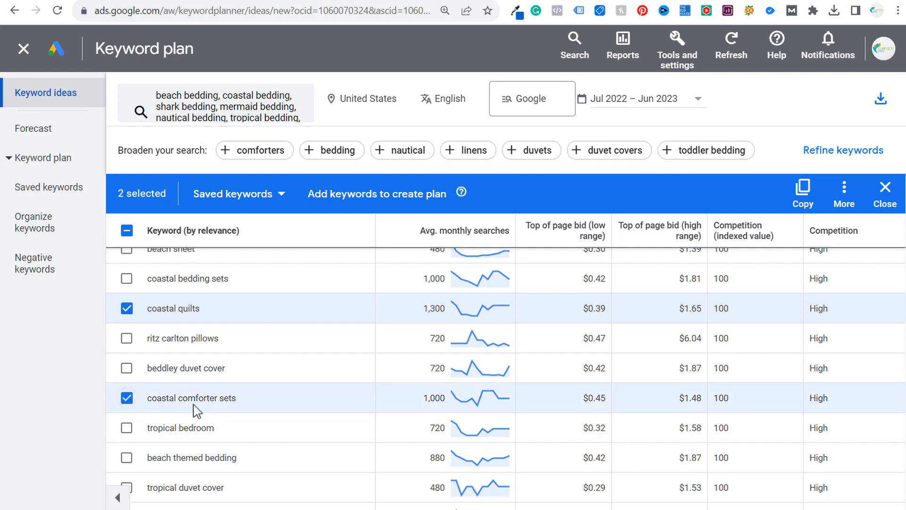
Add "tropical duvet cover", "palm tree bedding", "mermaid sheets" and "beach sheets" to the selected keyword ideas
scroll(186, 425, "down", 2)
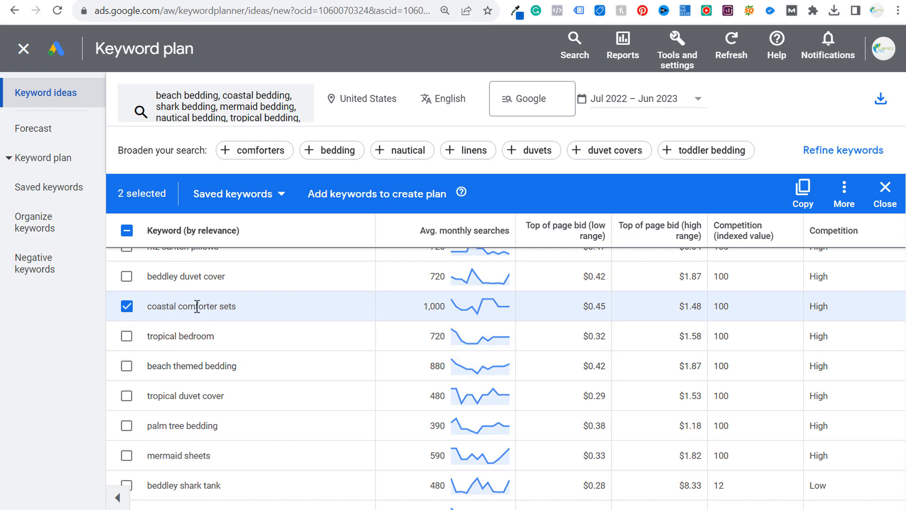
left_click(125, 399)
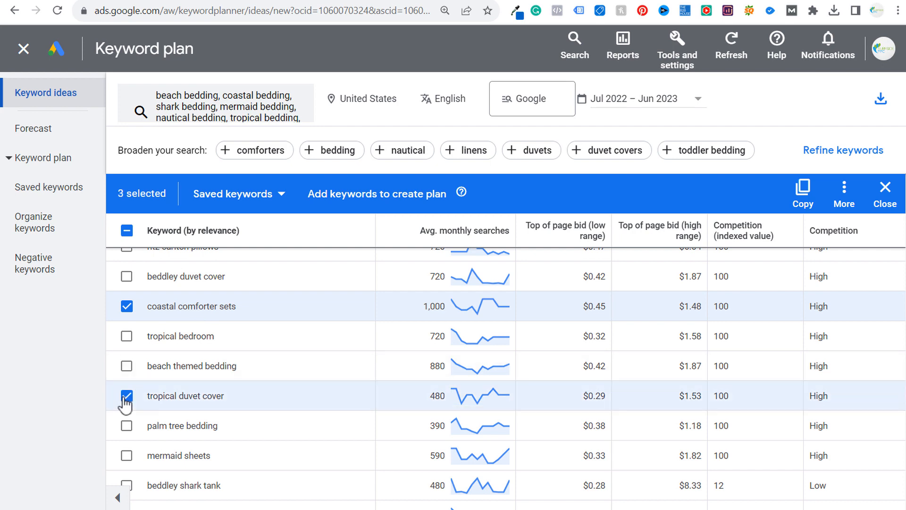
left_click(127, 426)
scroll(152, 418, "down", 2)
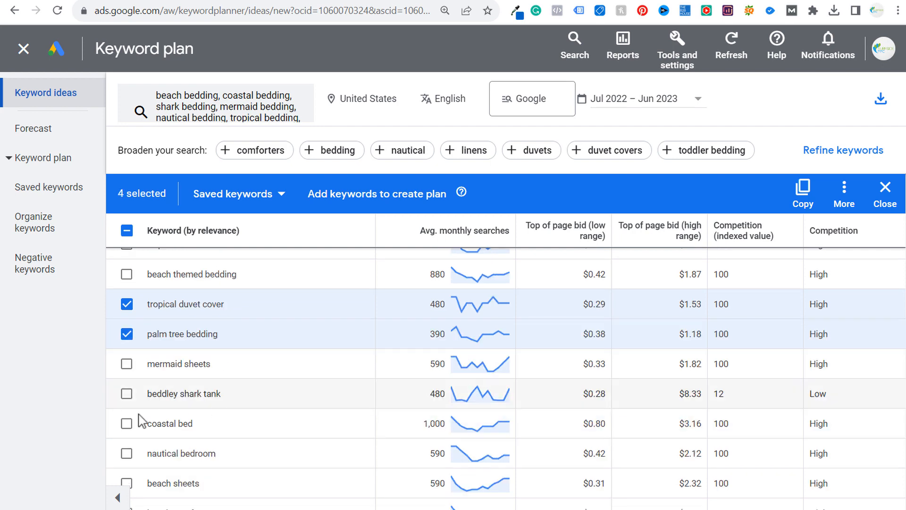
left_click(125, 367)
scroll(230, 377, "down", 2)
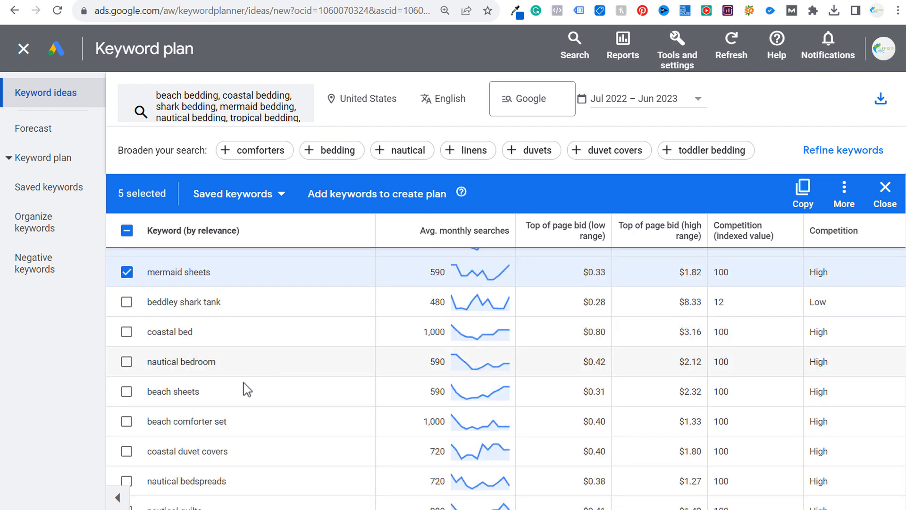
left_click(126, 393)
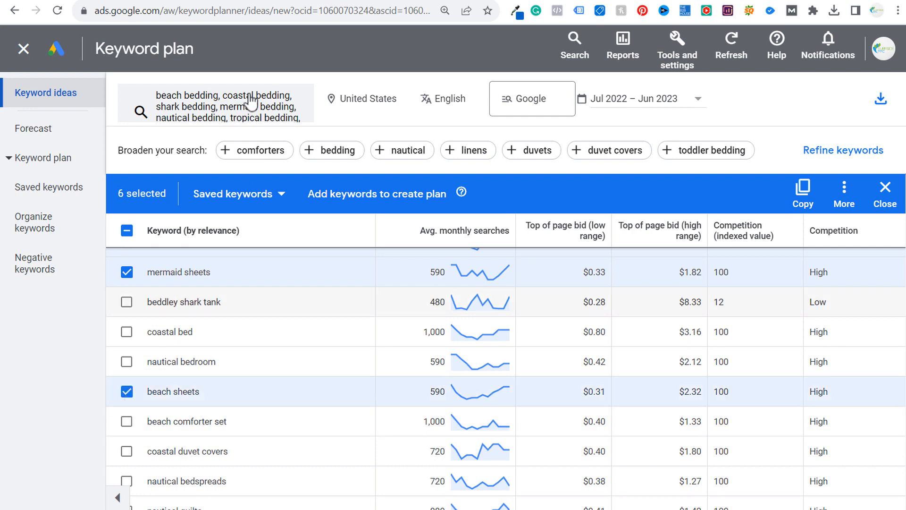
Also select the keyword ideas "coastal duvet covers", "nautical bedspreads", "nautical quilts", "mermaid comforter" and "mermaid duvet cover"
scroll(257, 391, "down", 2)
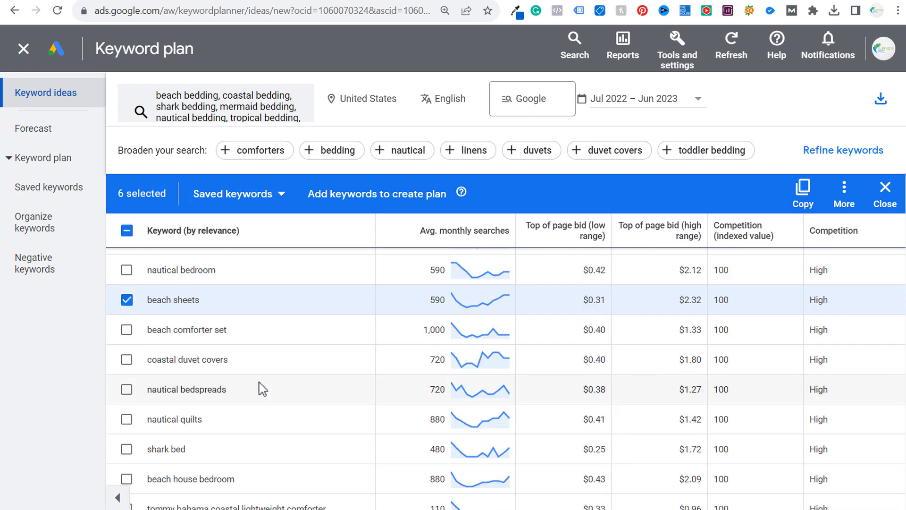
left_click(127, 360)
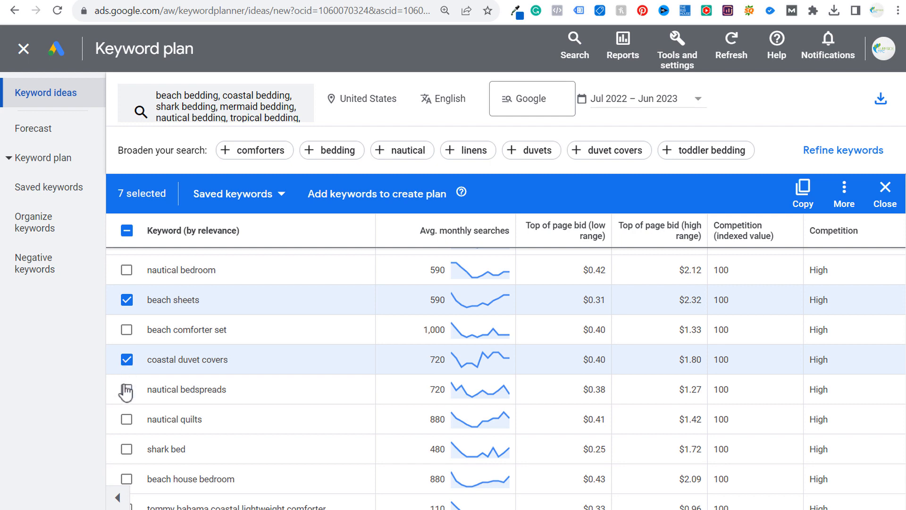
left_click(126, 390)
left_click(126, 419)
scroll(303, 396, "down", 4)
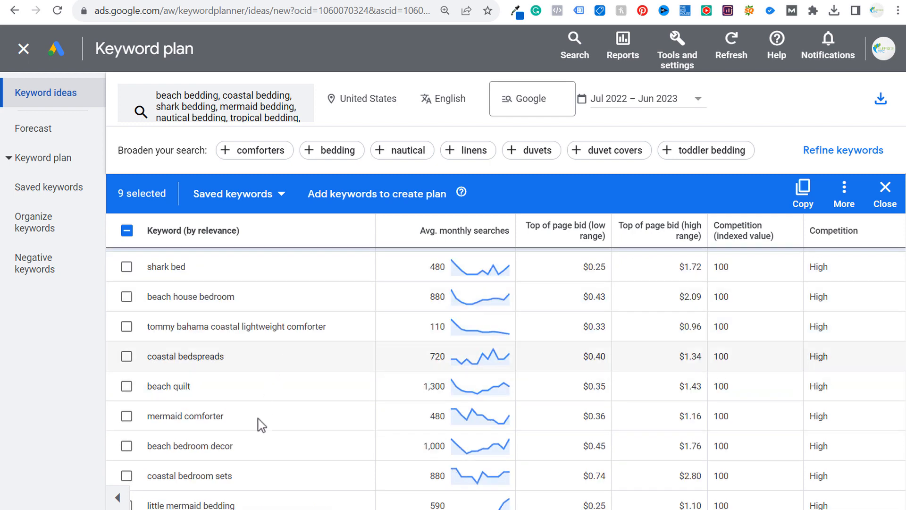
left_click(126, 416)
scroll(208, 412, "down", 2)
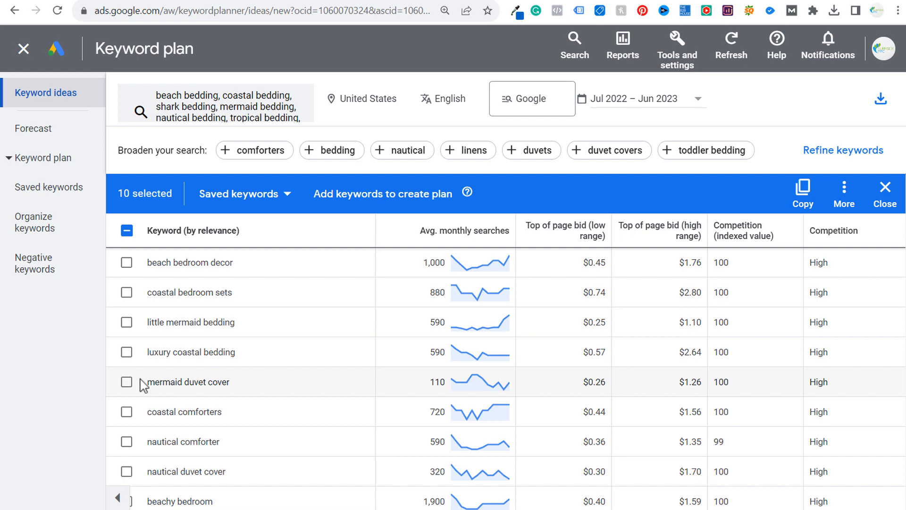
left_click(126, 384)
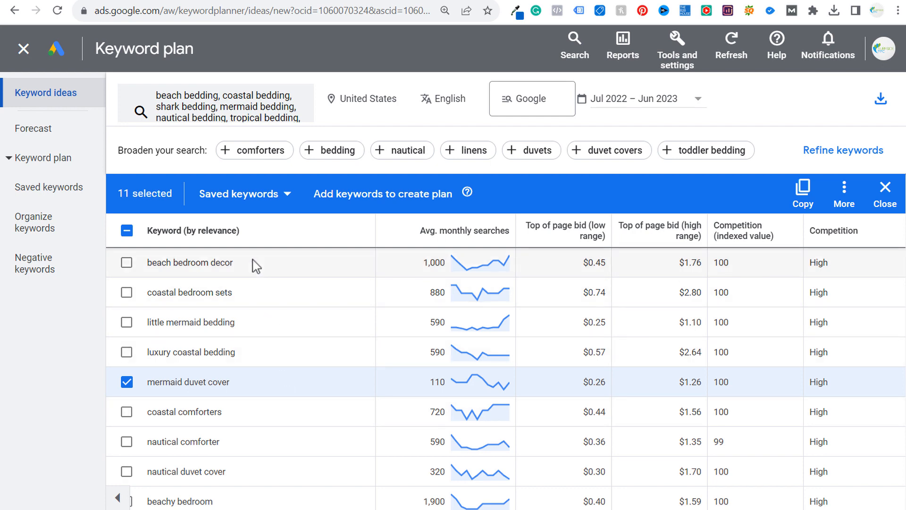
left_click(287, 194)
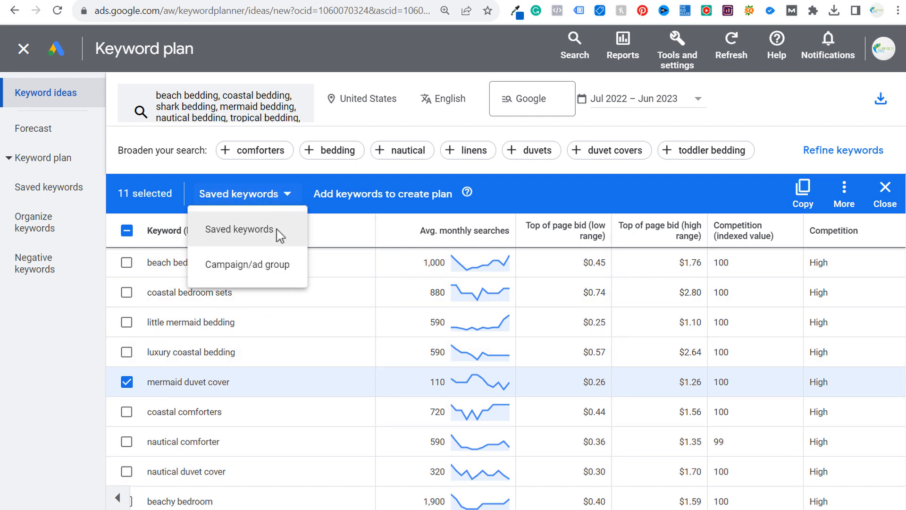
left_click(266, 268)
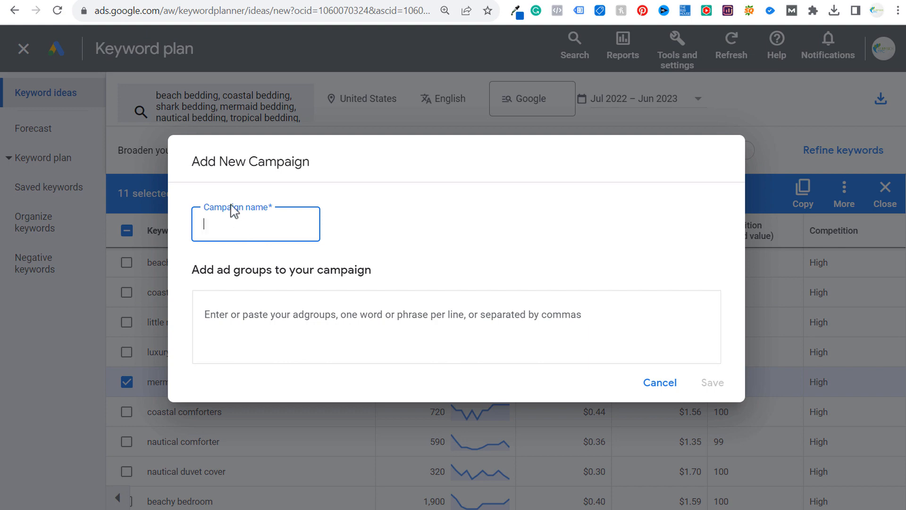
left_click(659, 383)
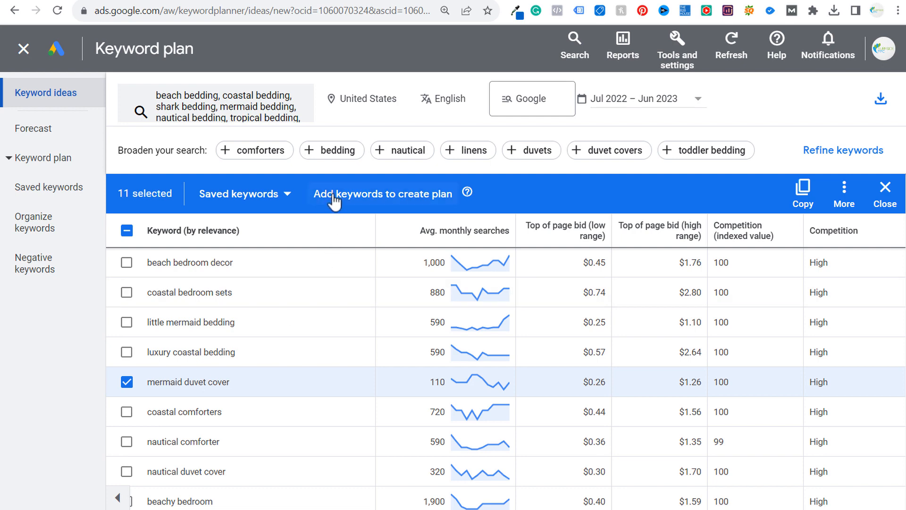
Add the selected keywords to the keyword plan and review the plan's saved keywords with their search trend chart and metrics
left_click(361, 196)
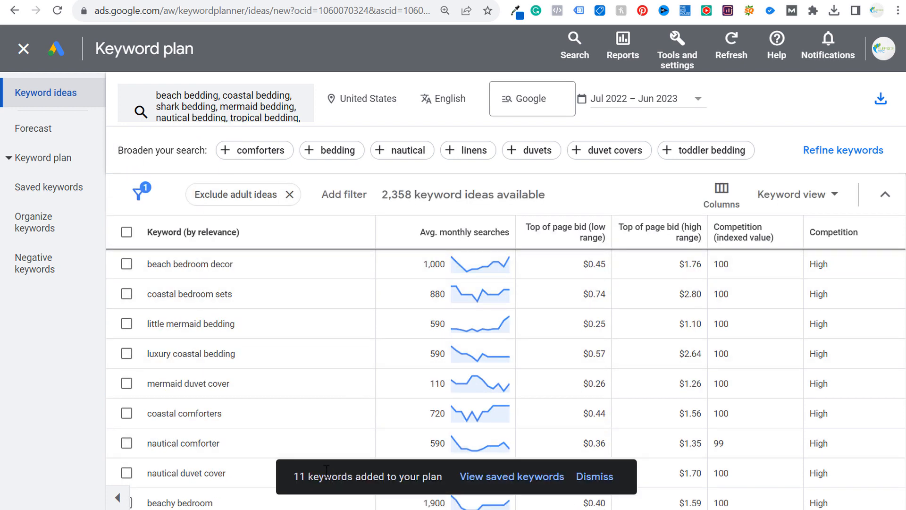
left_click(595, 477)
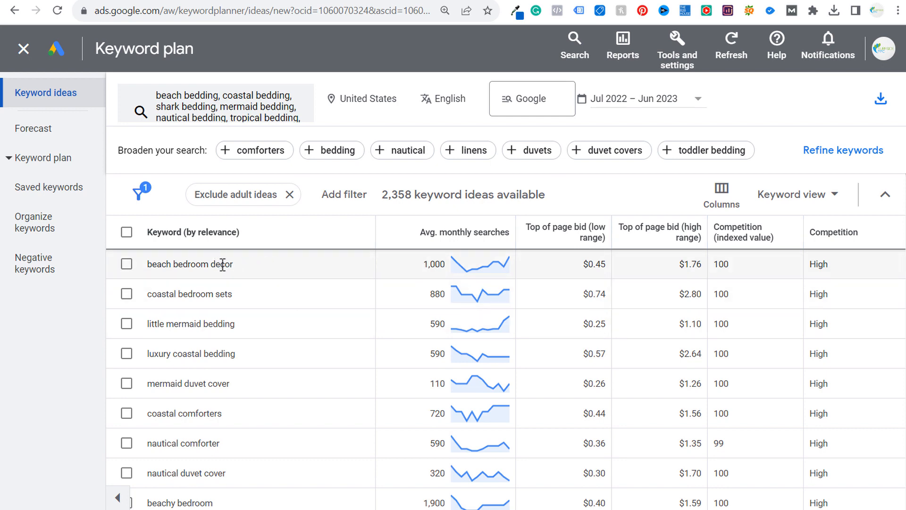
left_click(66, 189)
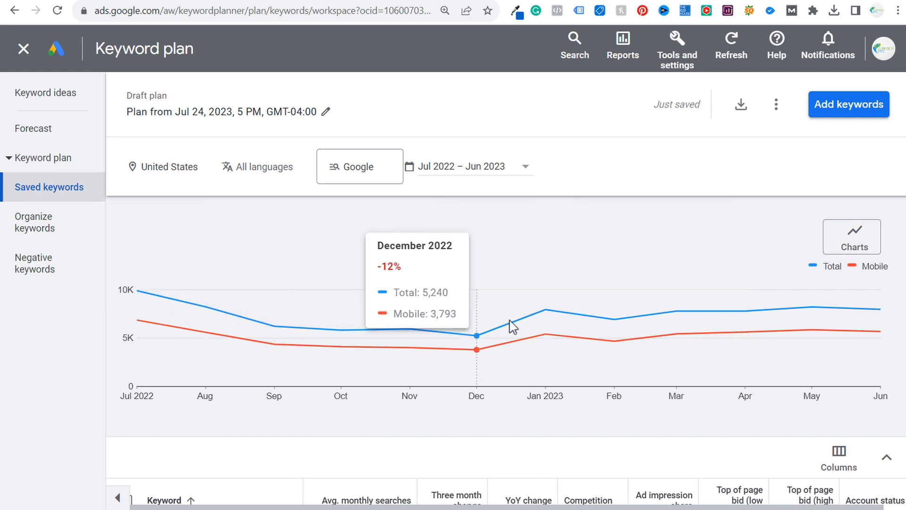
scroll(611, 378, "down", 2)
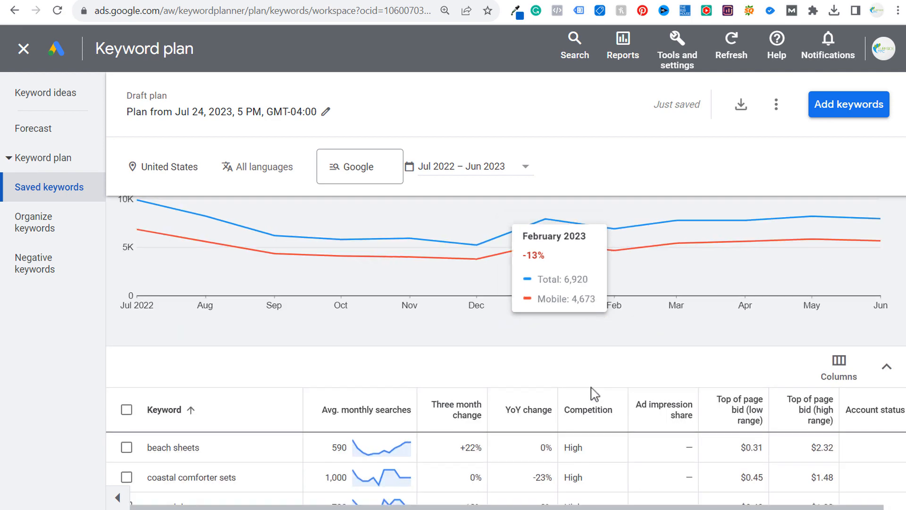
scroll(552, 368, "down", 2)
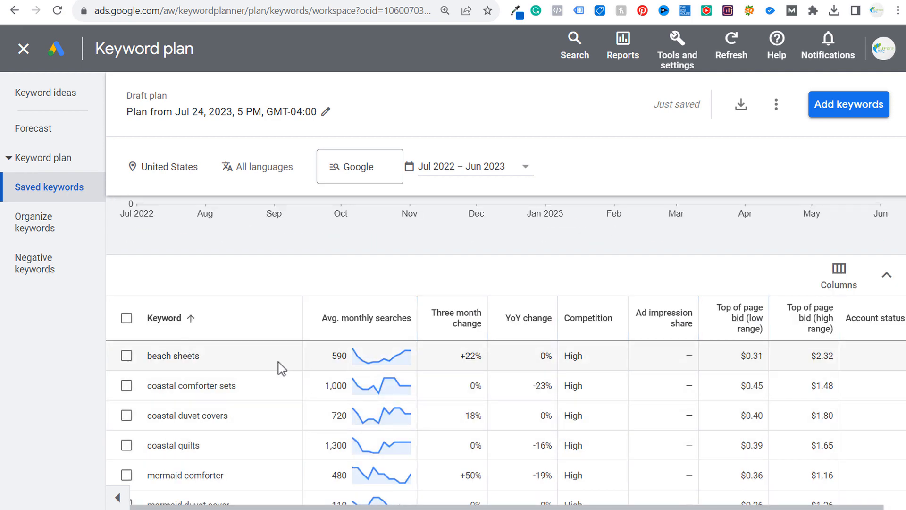
scroll(279, 378, "down", 2)
scroll(266, 406, "up", 5)
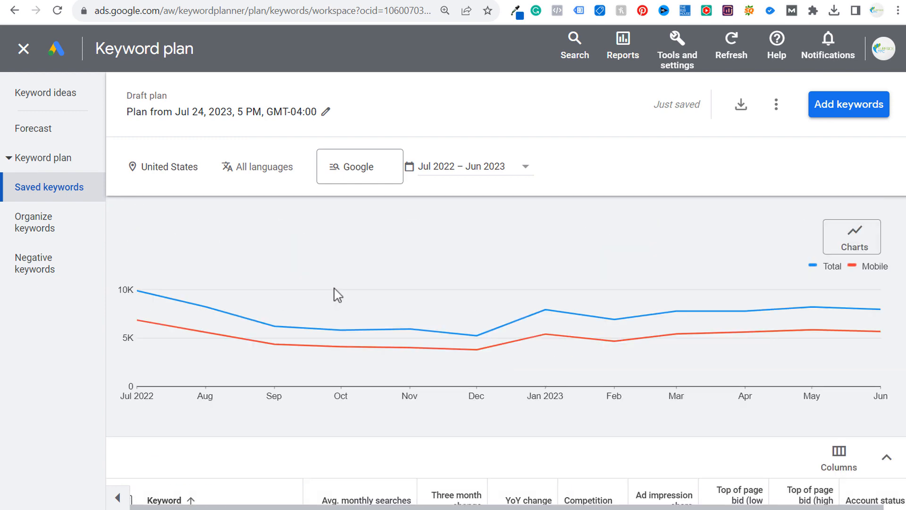
Look at the download formats offered for the saved keywords and open the form for adding keywords to the plan
left_click(741, 104)
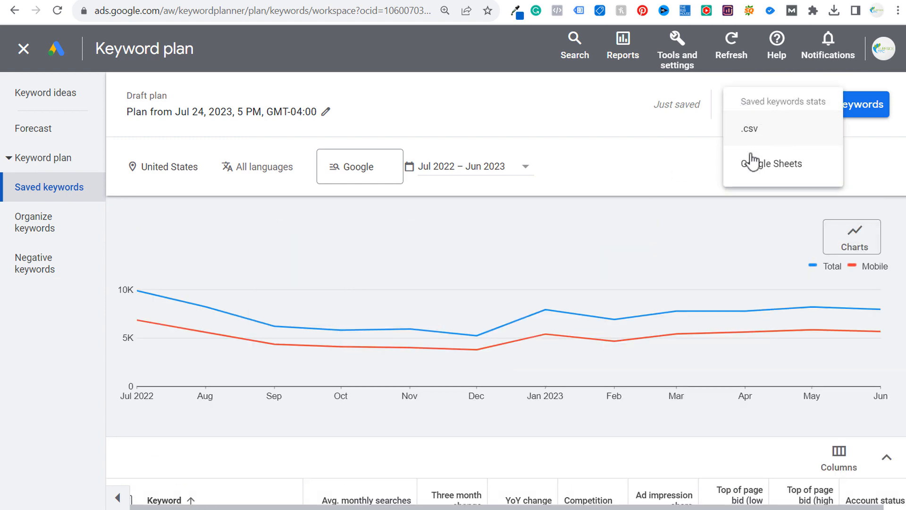
left_click(661, 162)
left_click(845, 111)
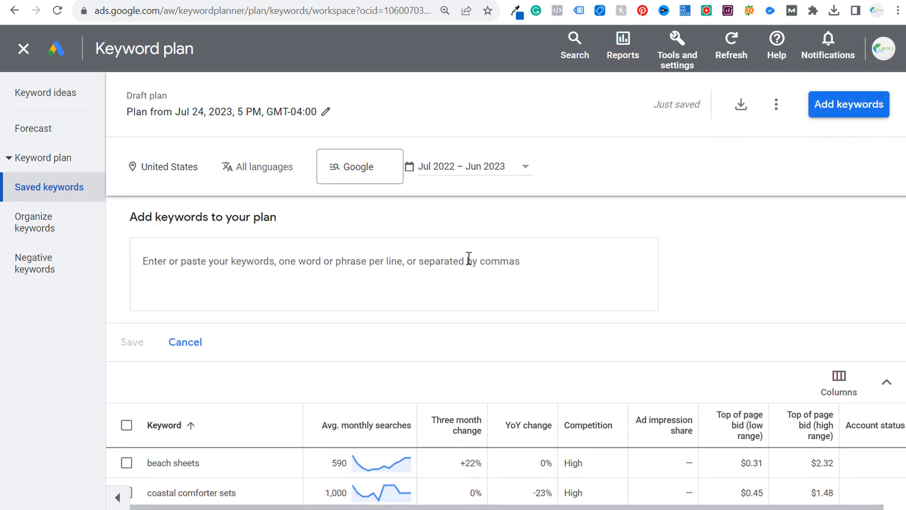
Switch to the Excel workbook, review the landing page titles in A6:A17, and return to Keyword Planner in the browser
left_click(316, 509)
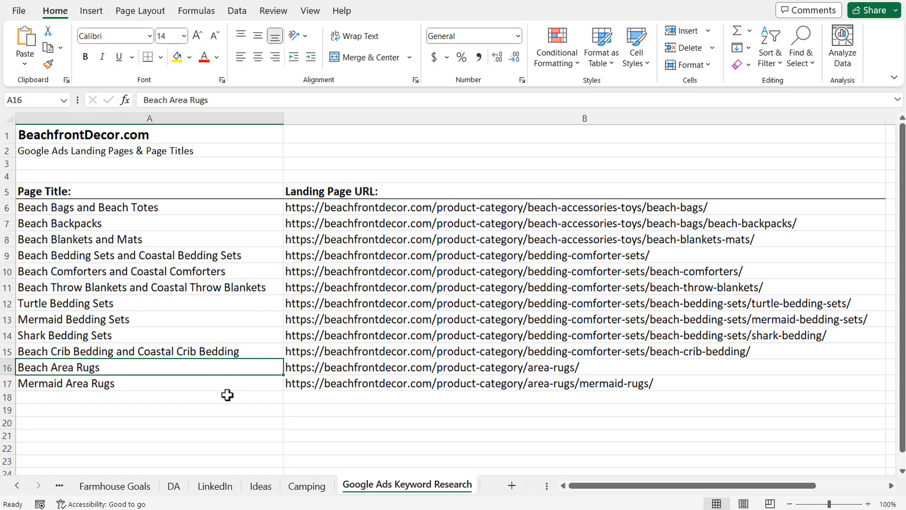
left_click_drag(140, 203, 139, 383)
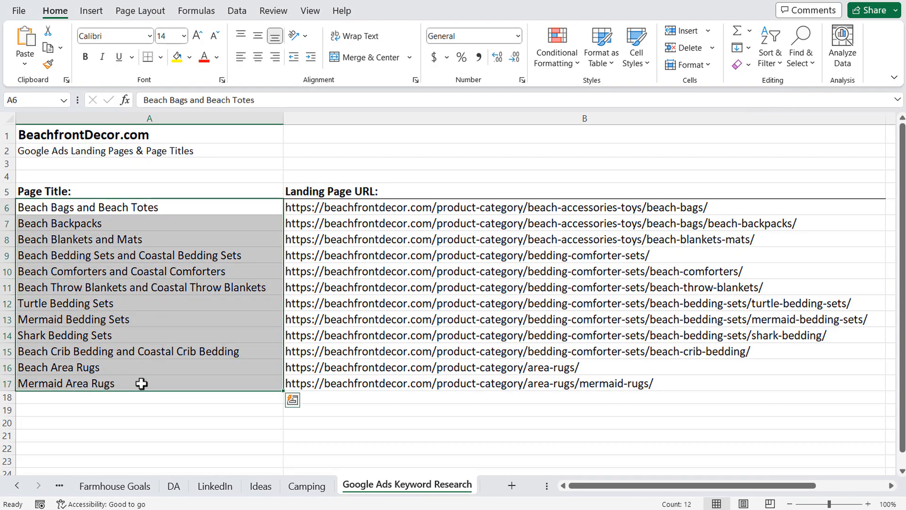
left_click(606, 509)
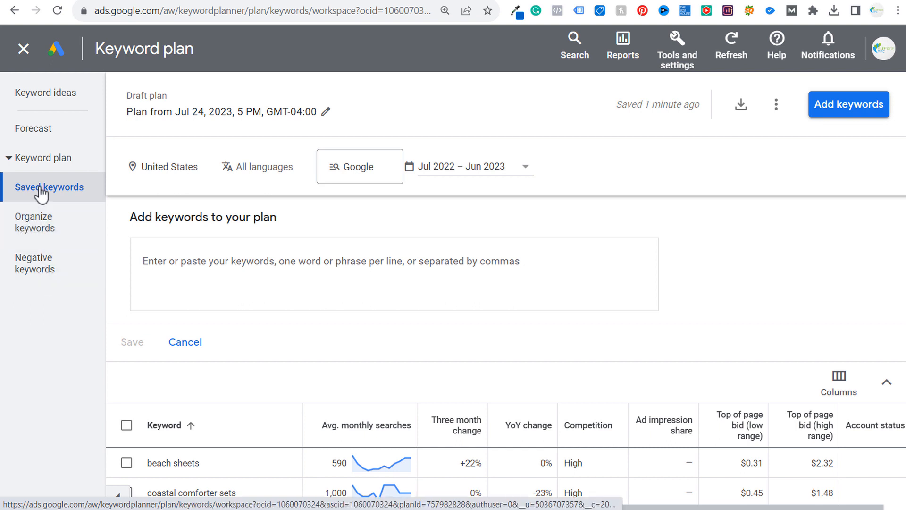
Generate a forecast for all saved keywords in the plan
left_click(41, 131)
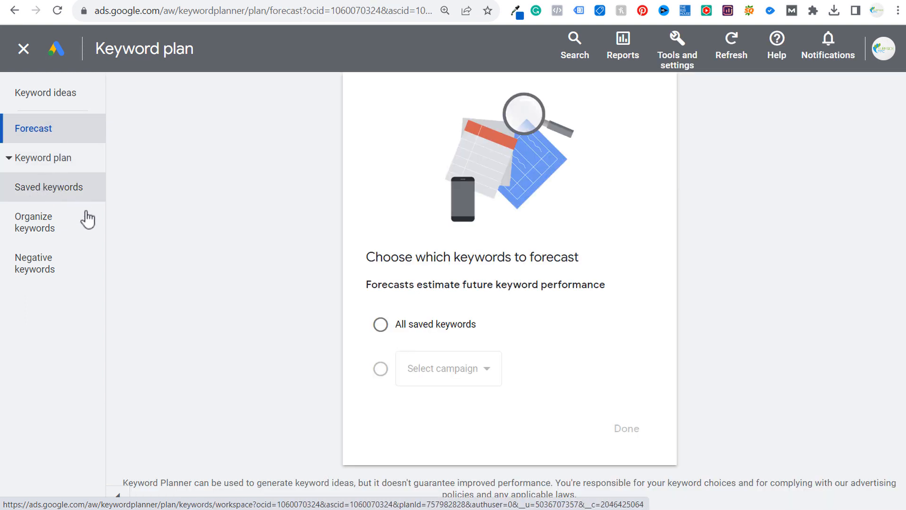
left_click(380, 326)
left_click(623, 427)
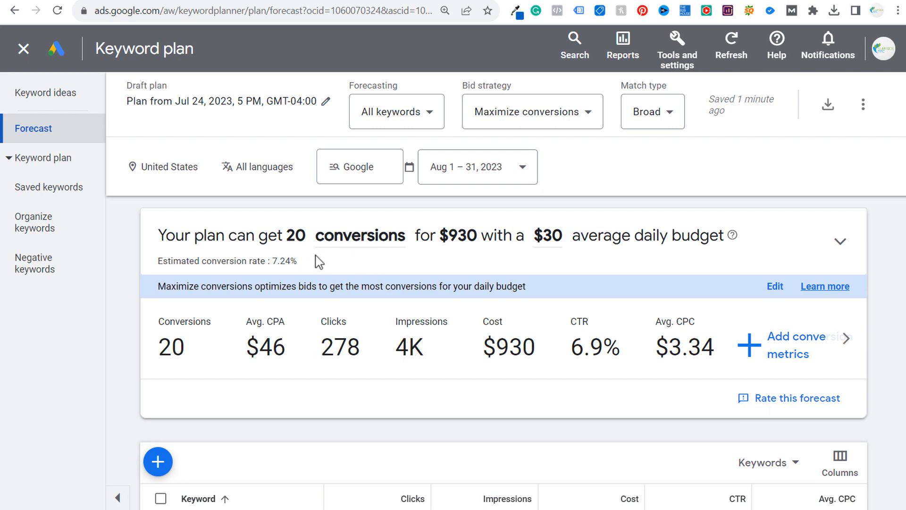
Set the forecast's conversion rate to 3% and value per conversion to $25, and save the change
left_click(299, 262)
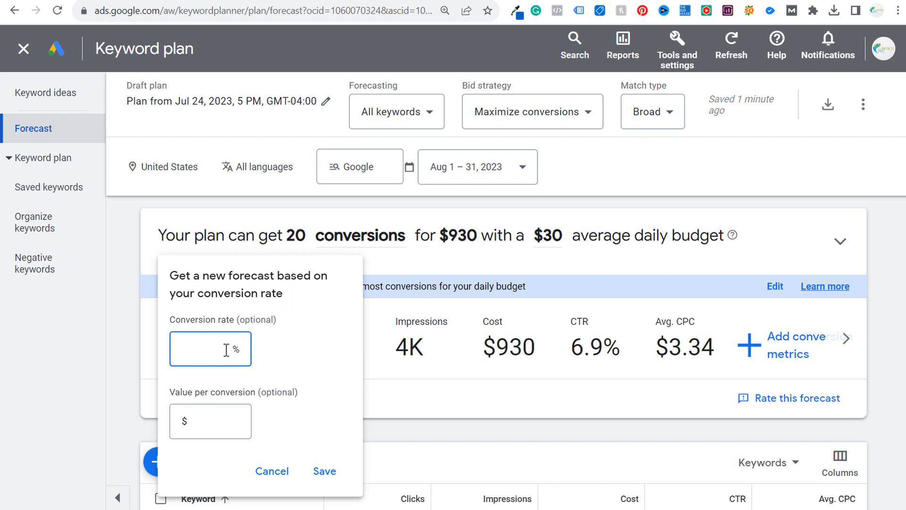
type("3")
left_click(224, 421)
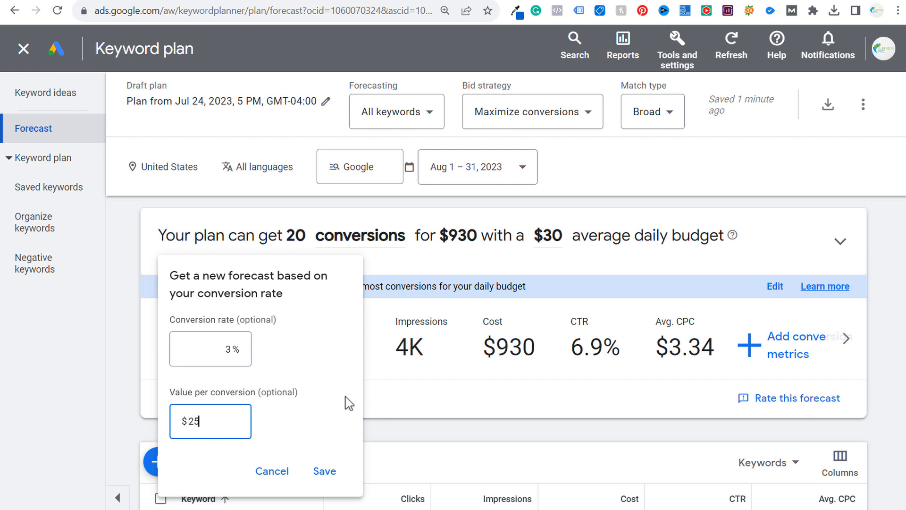
left_click(325, 471)
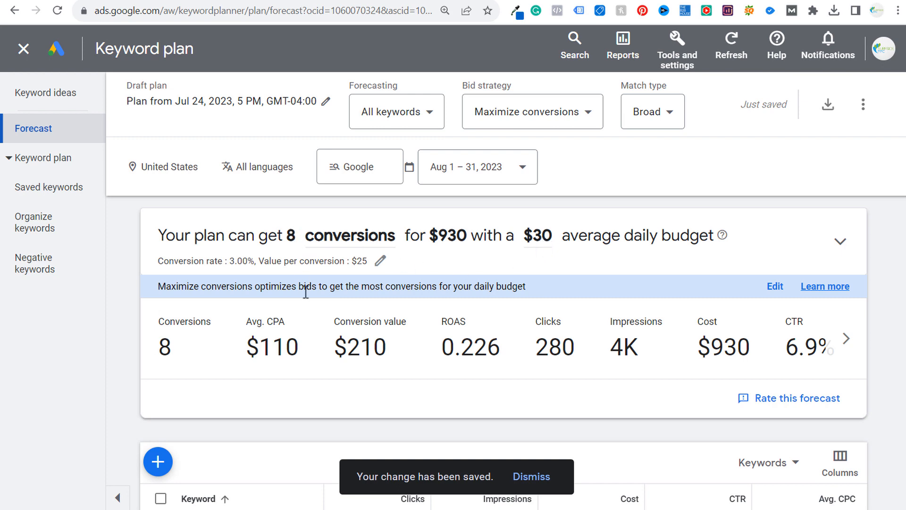
Review the forecast's conversion value, cost and ROAS, and the per-keyword clicks, impressions and cost estimates
left_click_drag(395, 352, 348, 348)
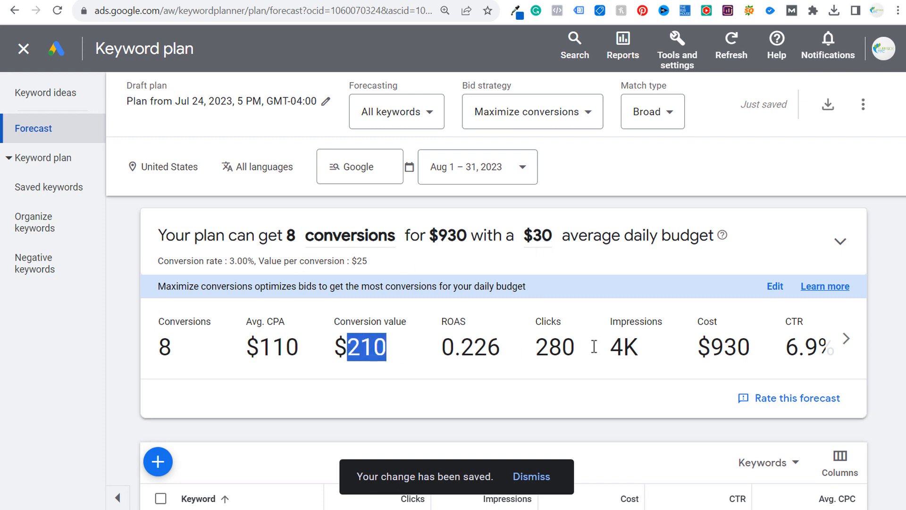
left_click_drag(749, 348, 698, 348)
left_click(704, 348)
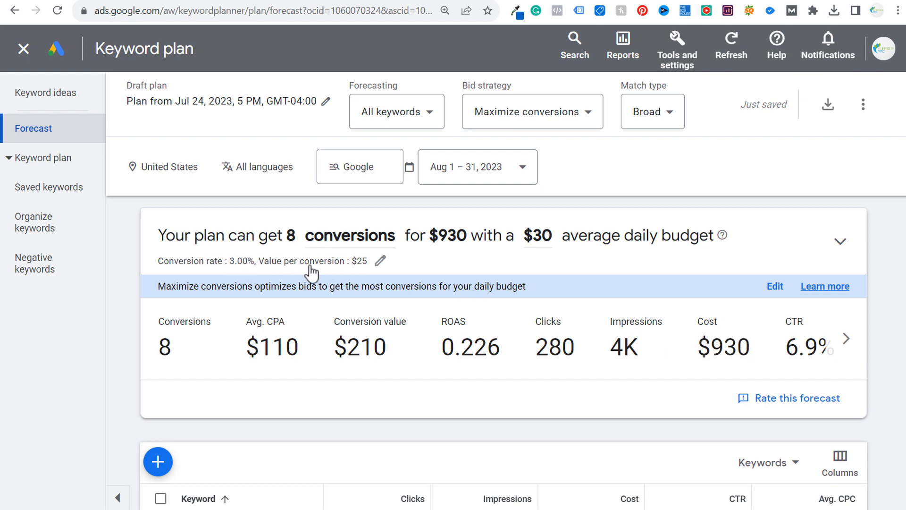
left_click_drag(474, 348, 441, 326)
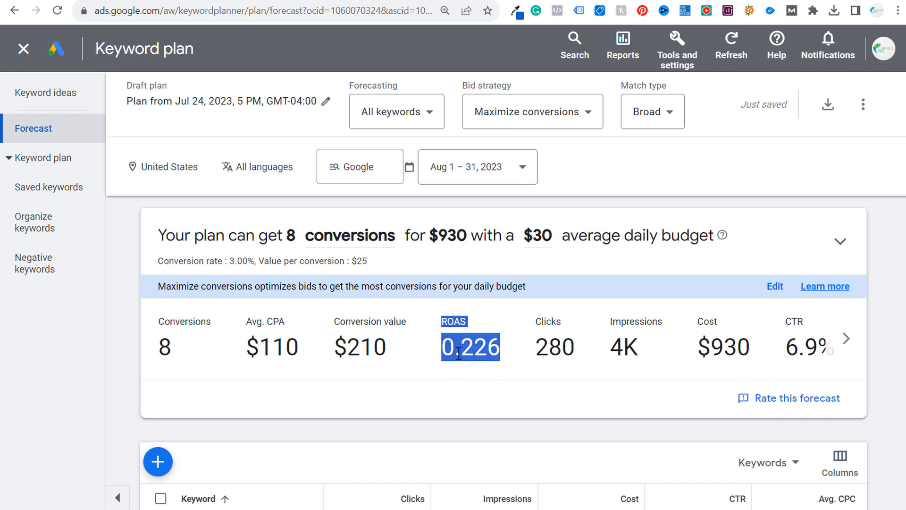
scroll(460, 359, "down", 5)
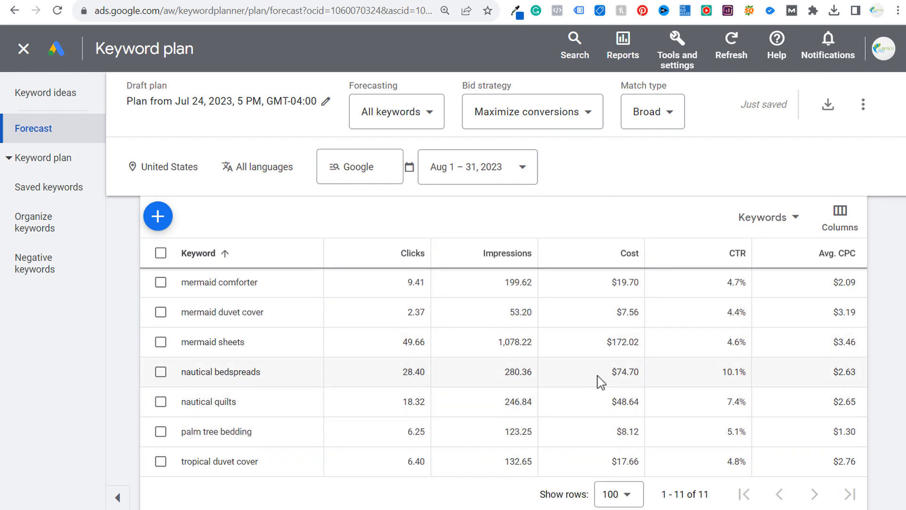
scroll(517, 301, "up", 5)
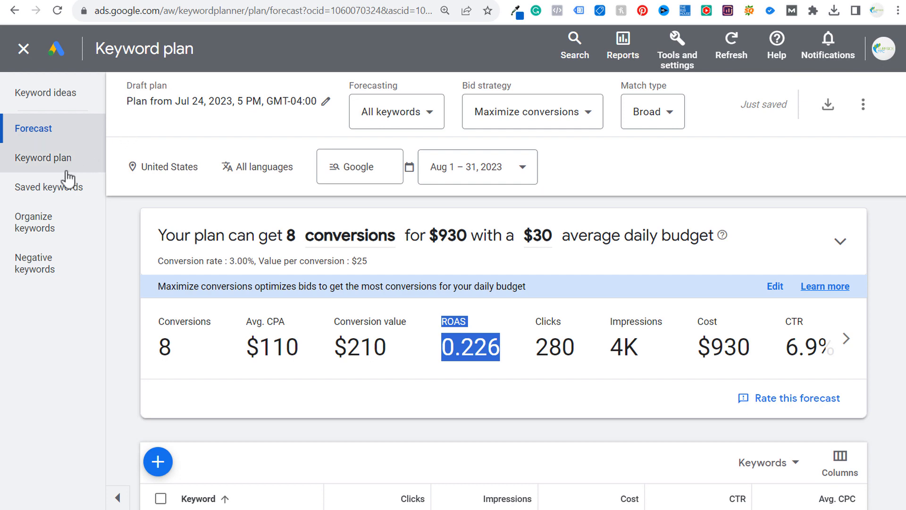
Review the plan's saved keywords with their average monthly searches, competition and top of page bids
left_click(59, 189)
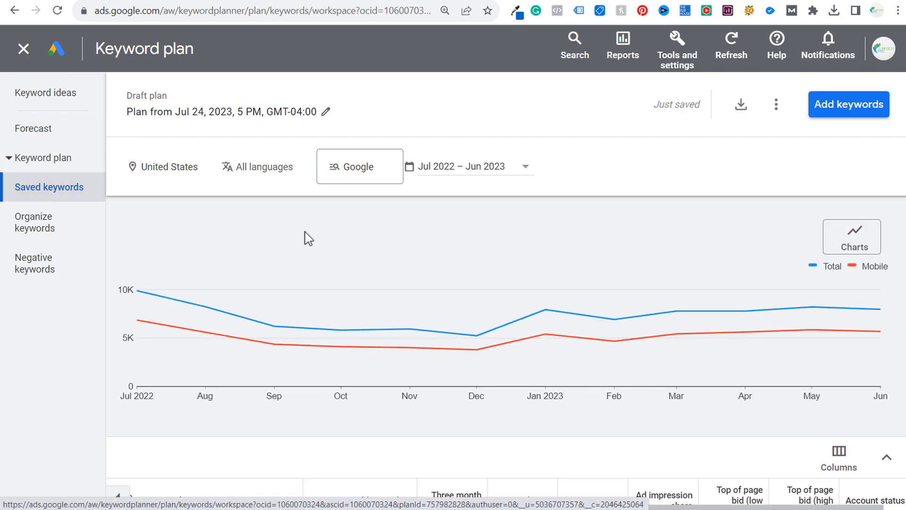
scroll(307, 226, "down", 7)
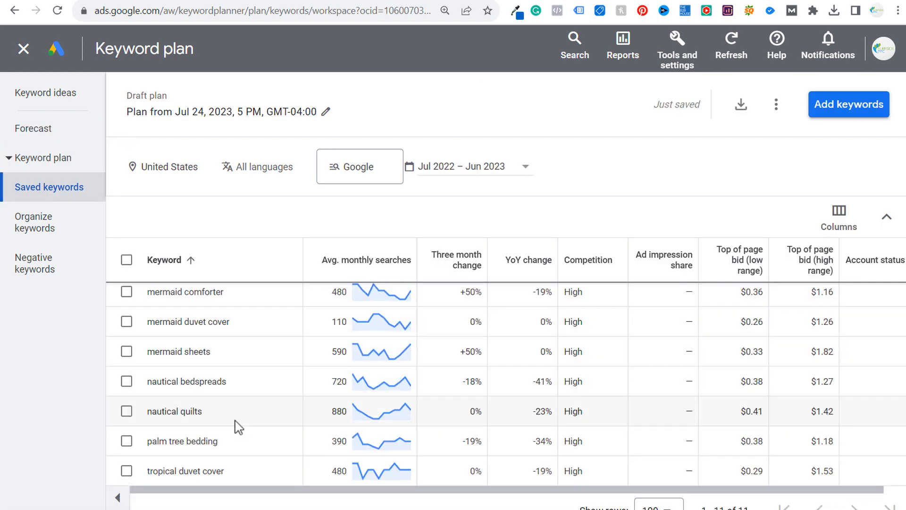
scroll(234, 420, "up", 2)
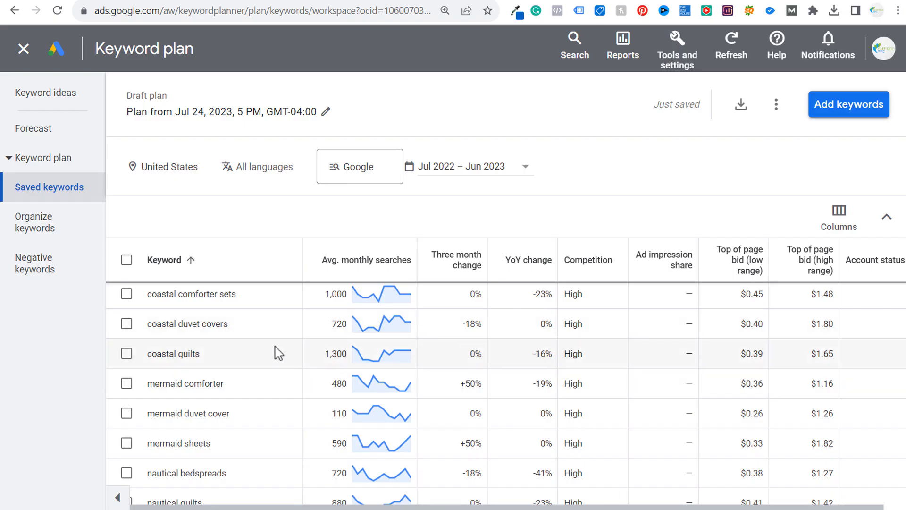
Leave the plan and get new keyword ideas from a website, using the entire site beachfrontdecor.com
left_click(24, 49)
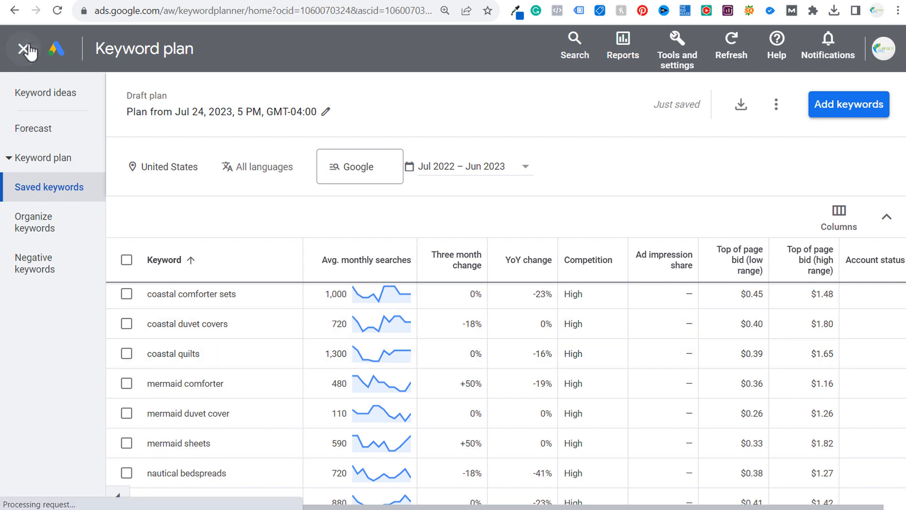
left_click(210, 268)
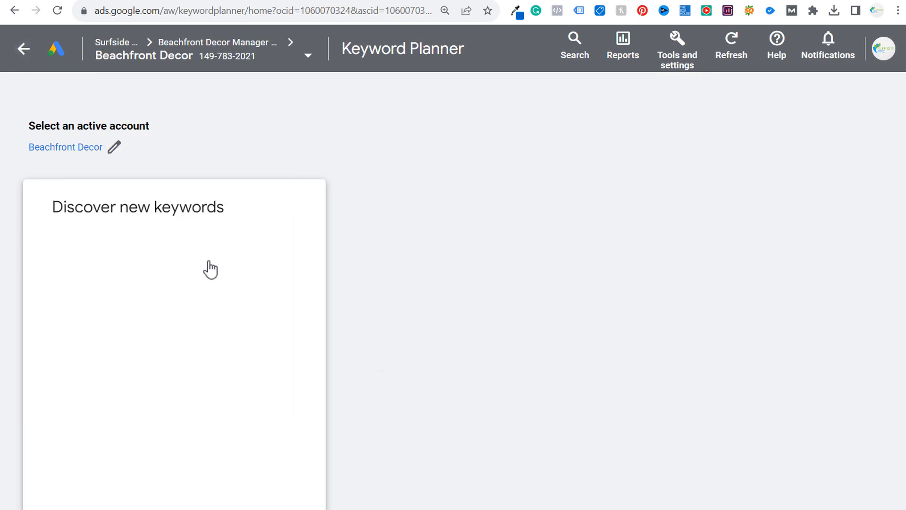
left_click(405, 235)
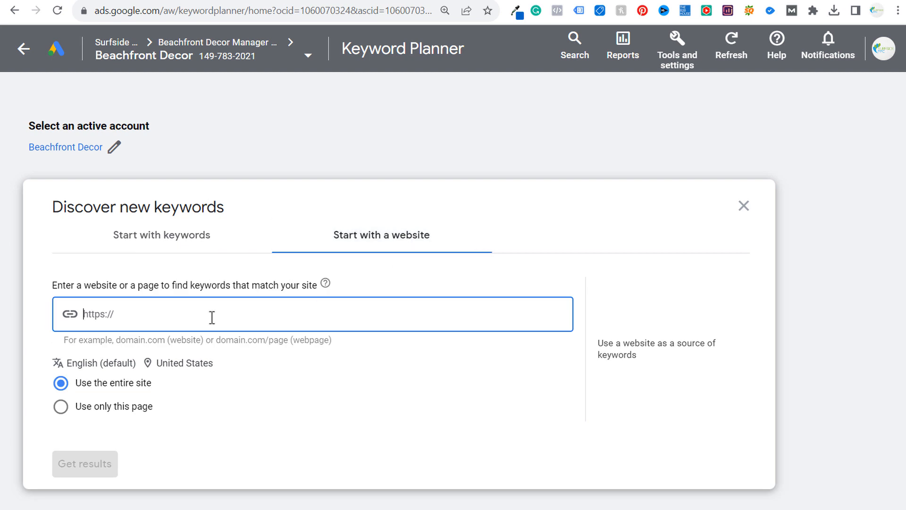
type("beachfrontdecor.com")
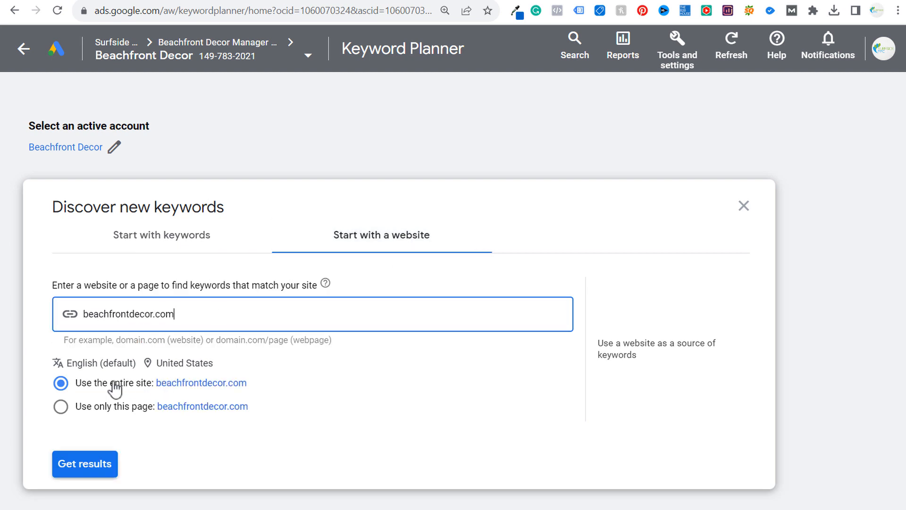
left_click(90, 465)
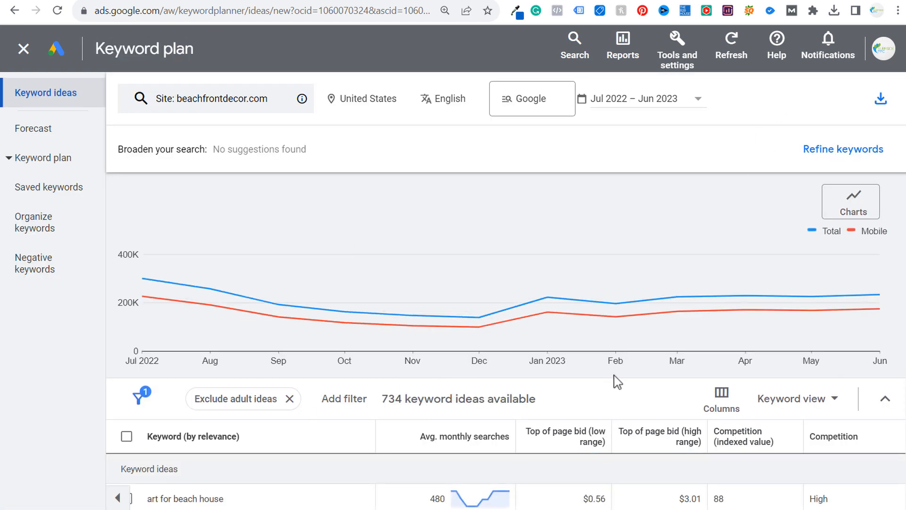
Sort the beachfrontdecor.com keyword ideas by average monthly searches, highest first
scroll(604, 415, "down", 2)
scroll(577, 421, "down", 2)
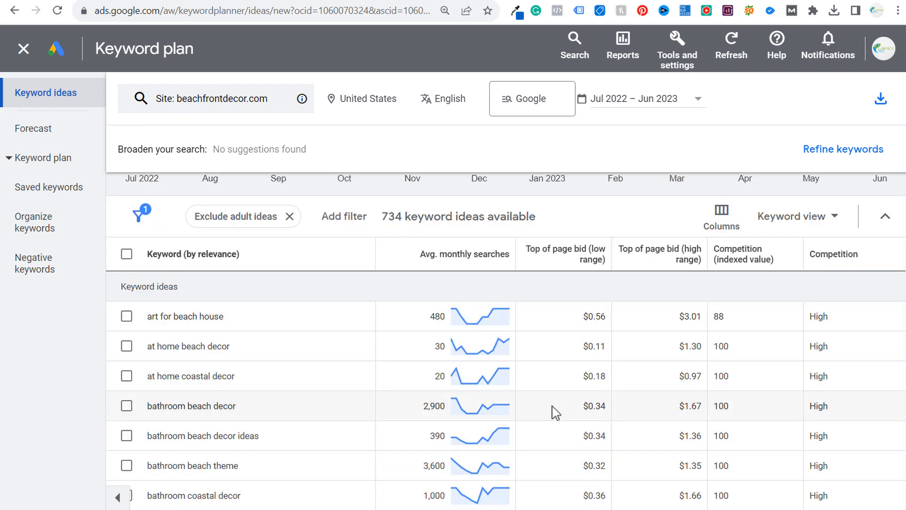
left_click(421, 255)
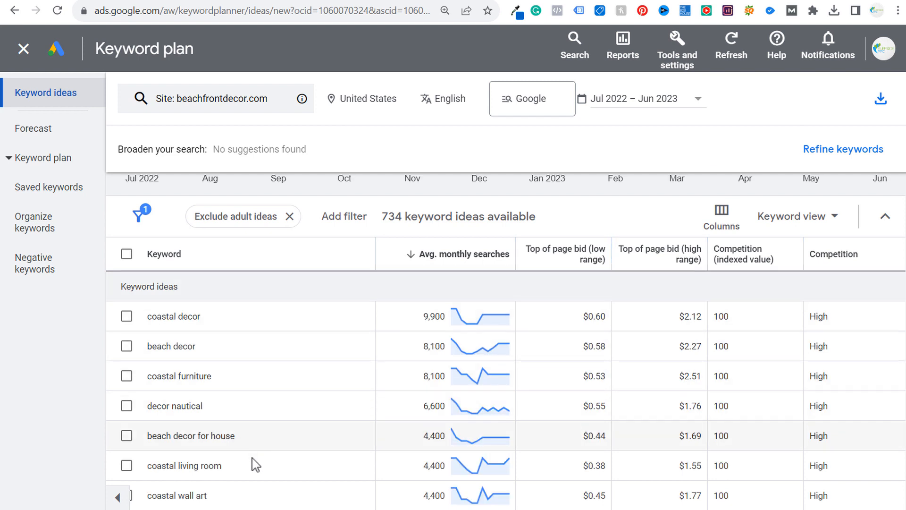
Examine the highest-volume keyword ideas, focusing on "coastal decor ideas" and its average monthly searches
scroll(271, 425, "down", 2)
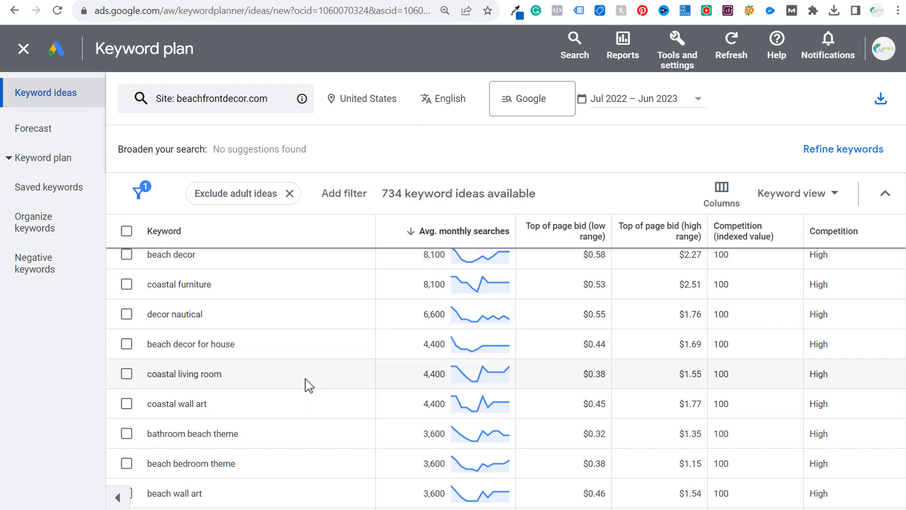
scroll(307, 380, "down", 6)
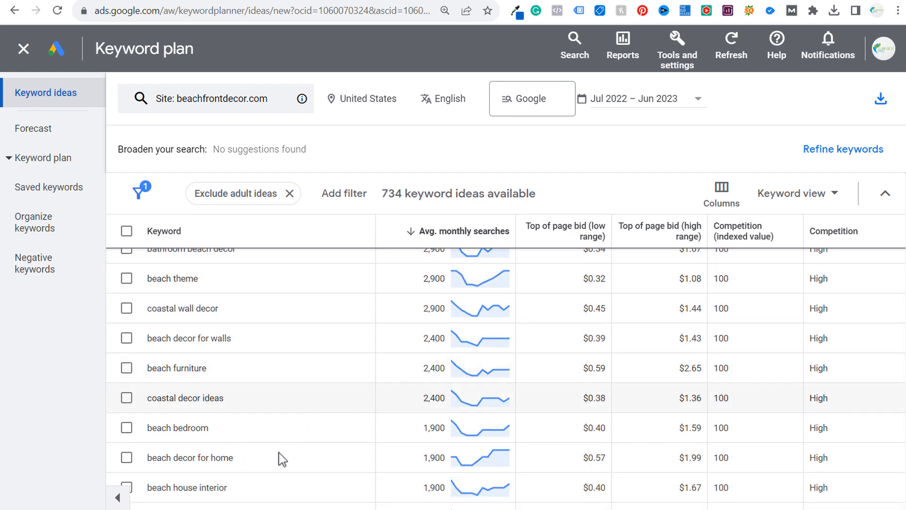
left_click_drag(422, 398, 445, 397)
left_click_drag(270, 409, 151, 397)
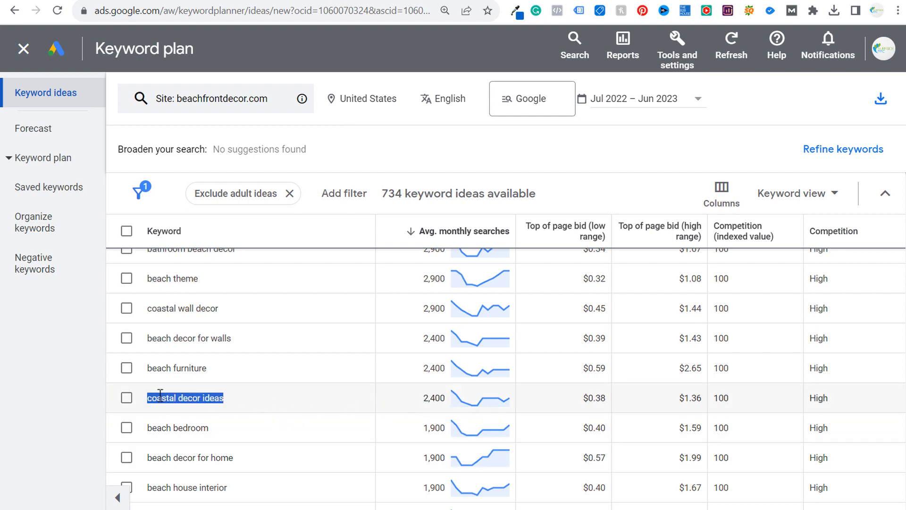
left_click(245, 393)
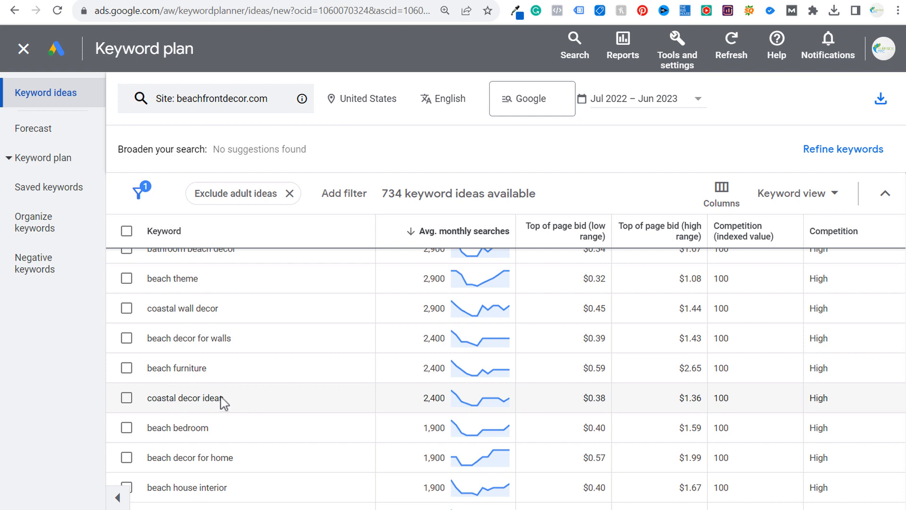
left_click_drag(237, 410, 152, 401)
left_click(290, 412)
left_click_drag(421, 402, 452, 405)
left_click_drag(242, 402, 148, 402)
left_click(316, 407)
Browse the lower-volume keyword ideas for the site and return to the search trend chart
scroll(334, 372, "down", 11)
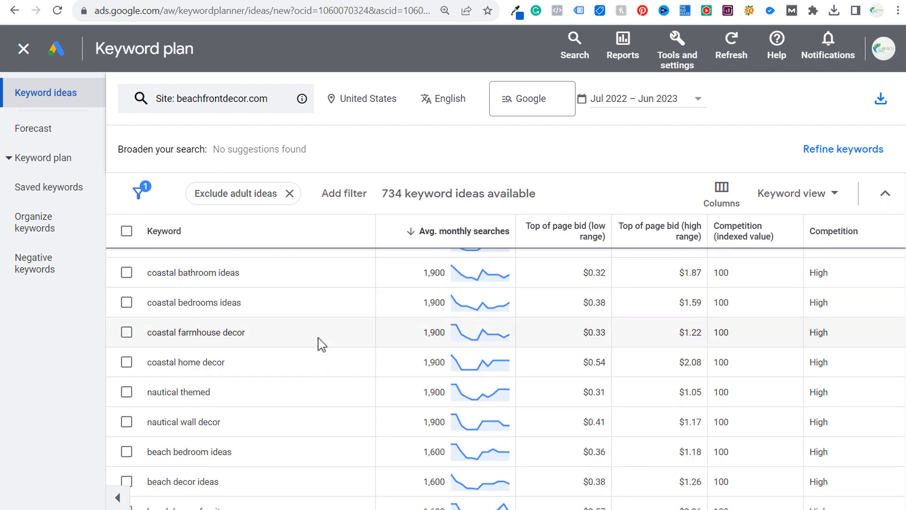
scroll(320, 328, "down", 7)
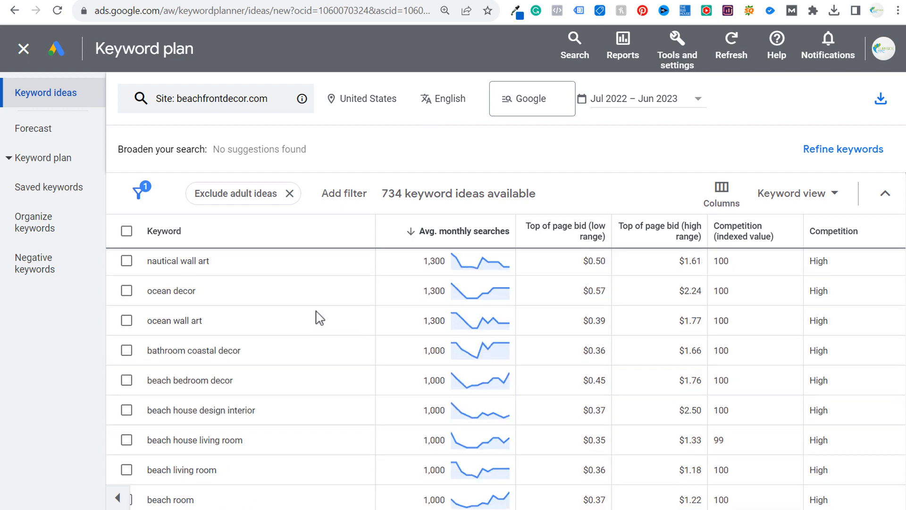
scroll(324, 321, "down", 15)
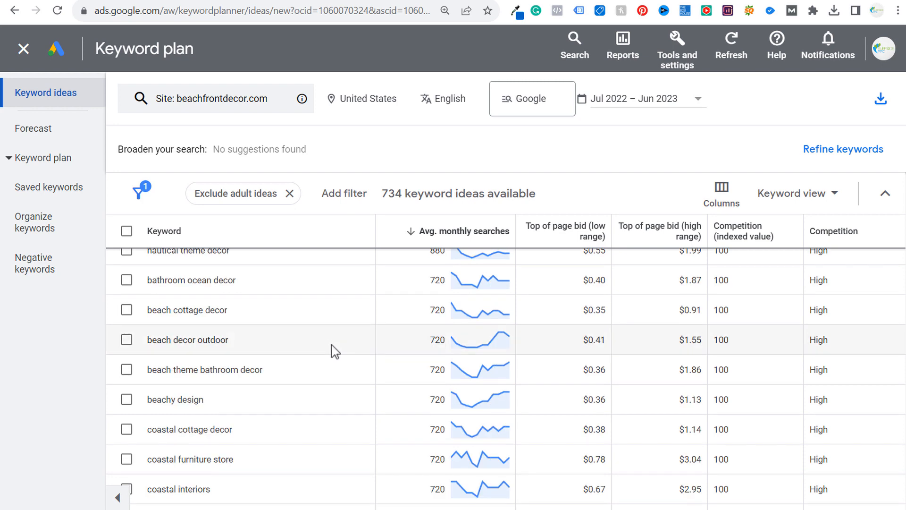
scroll(341, 337, "up", 15)
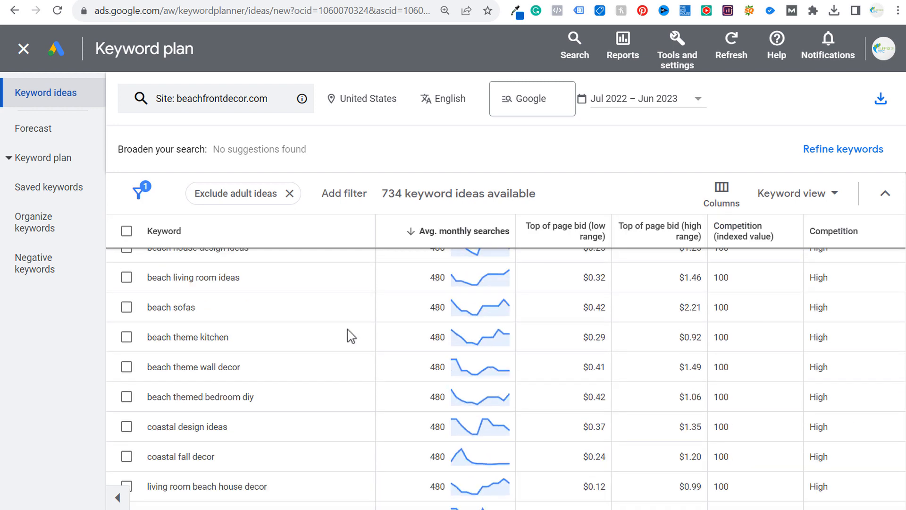
scroll(351, 329, "up", 8)
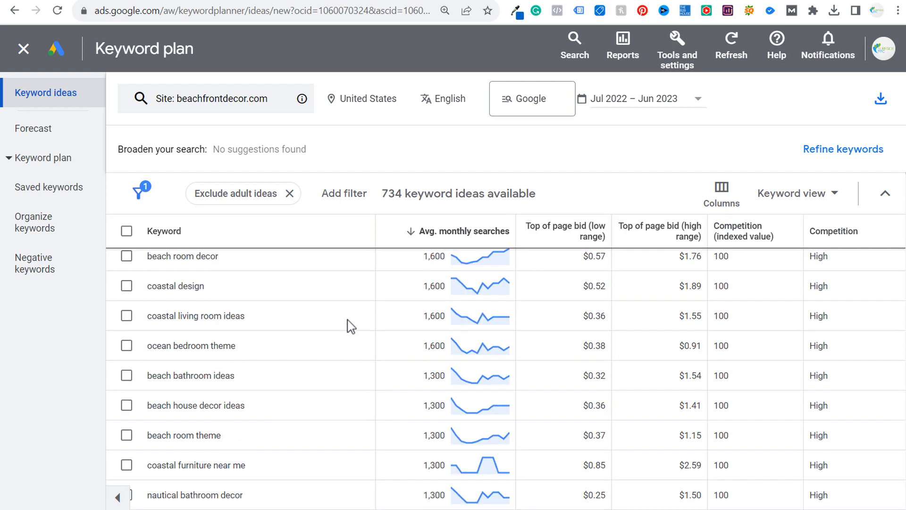
scroll(350, 326, "up", 10)
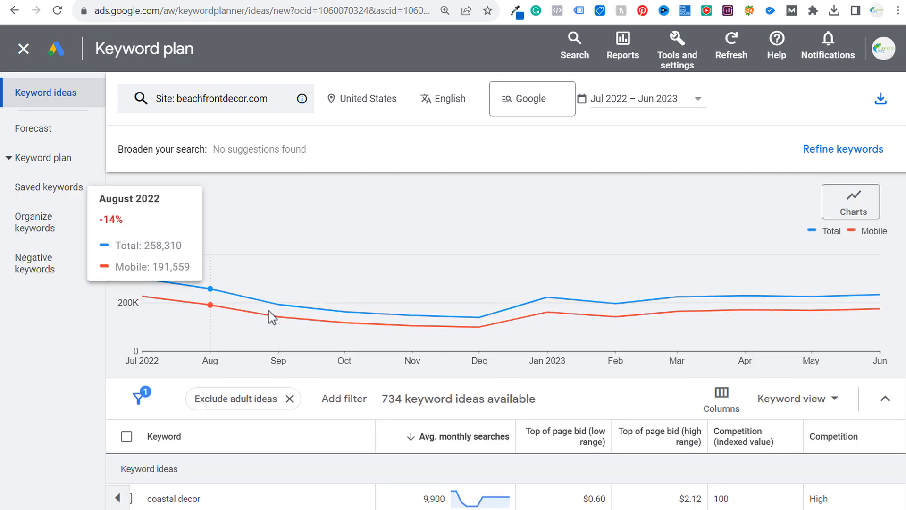
Leave the keyword plan and start a new campaign with Sales as the objective, continuing without adding a conversion goal
mouse_move(321, 322)
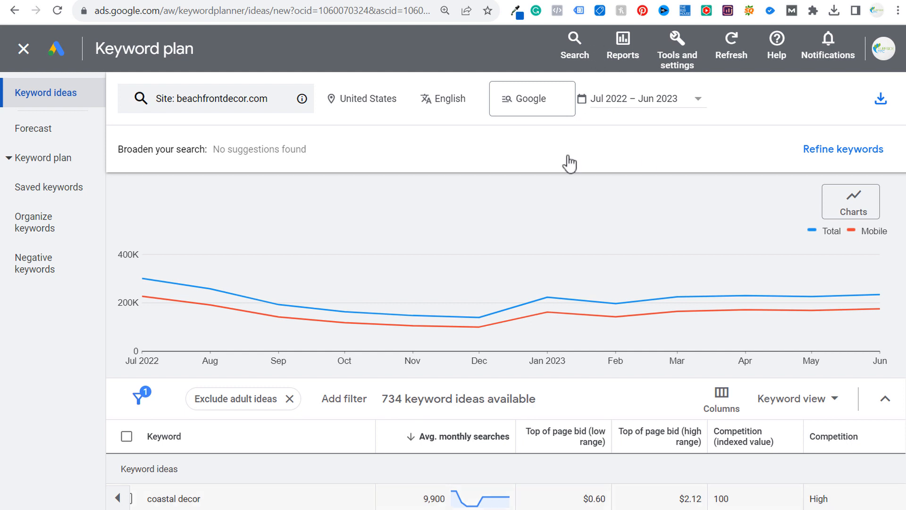
left_click(23, 45)
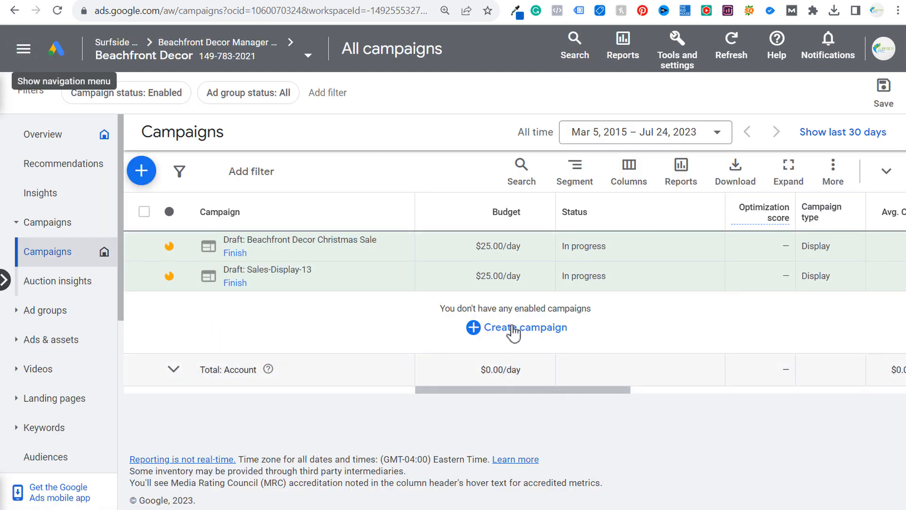
left_click(511, 331)
left_click(511, 333)
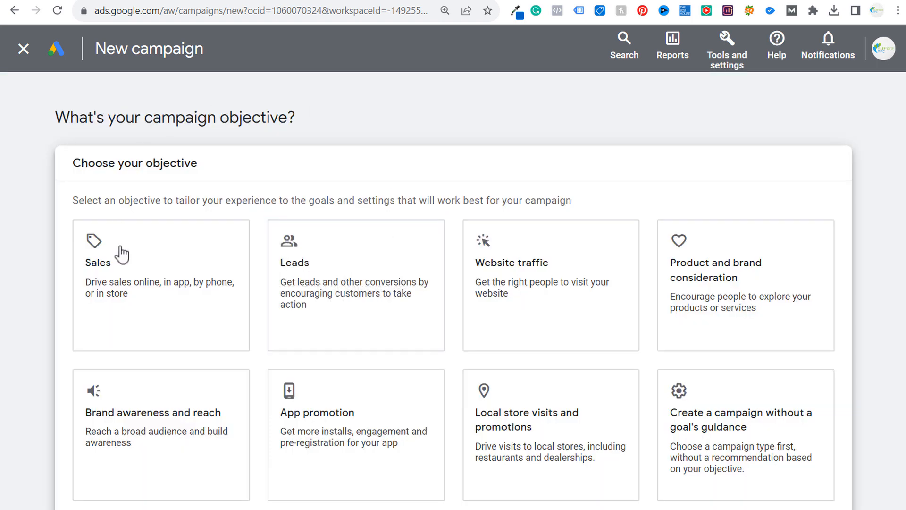
left_click(148, 282)
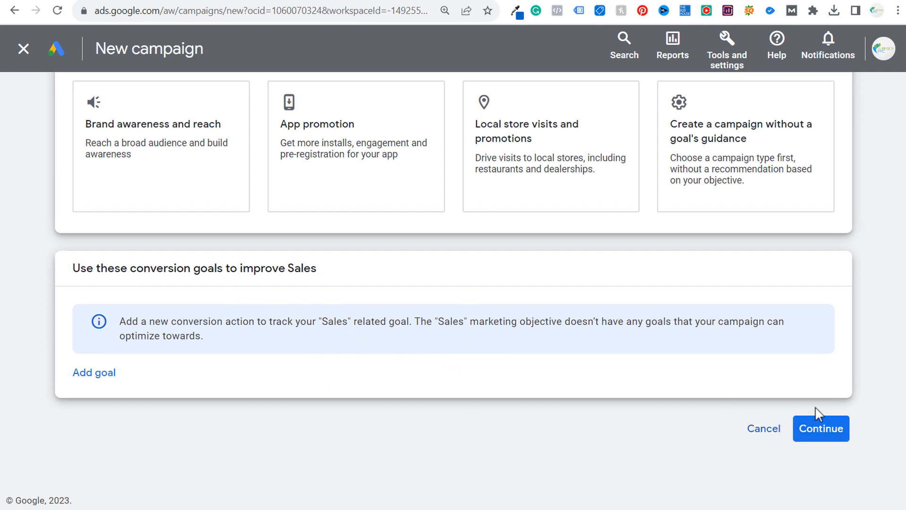
left_click(816, 434)
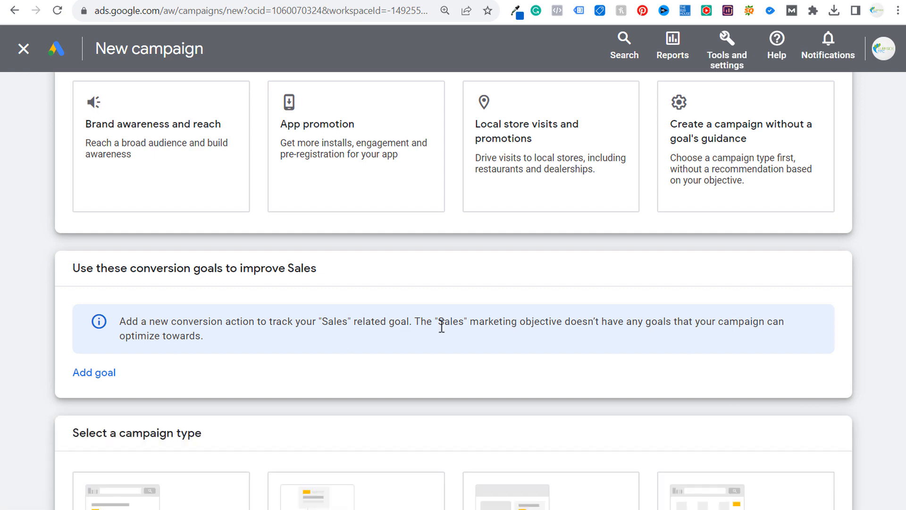
Choose the Search campaign type with website visits to beachfrontdecor.com as the way to reach the goal, and continue
scroll(242, 319, "down", 8)
left_click(185, 165)
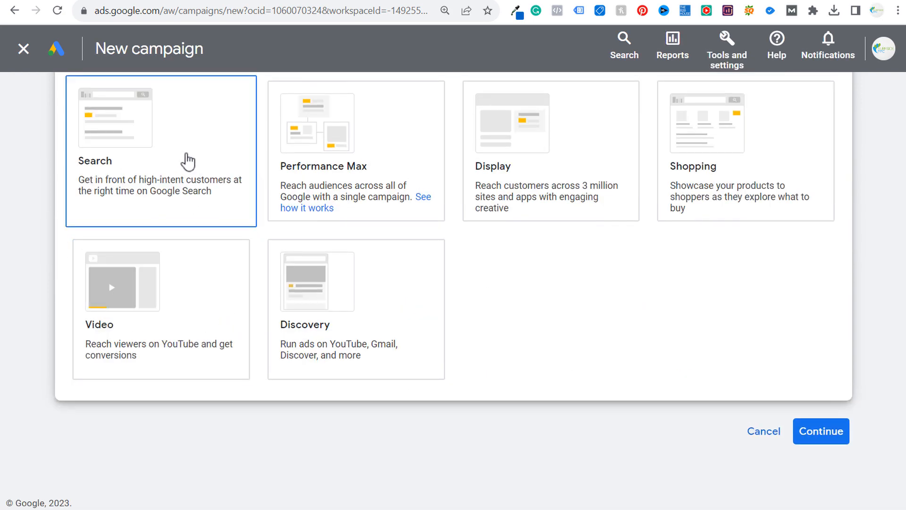
scroll(187, 167, "down", 7)
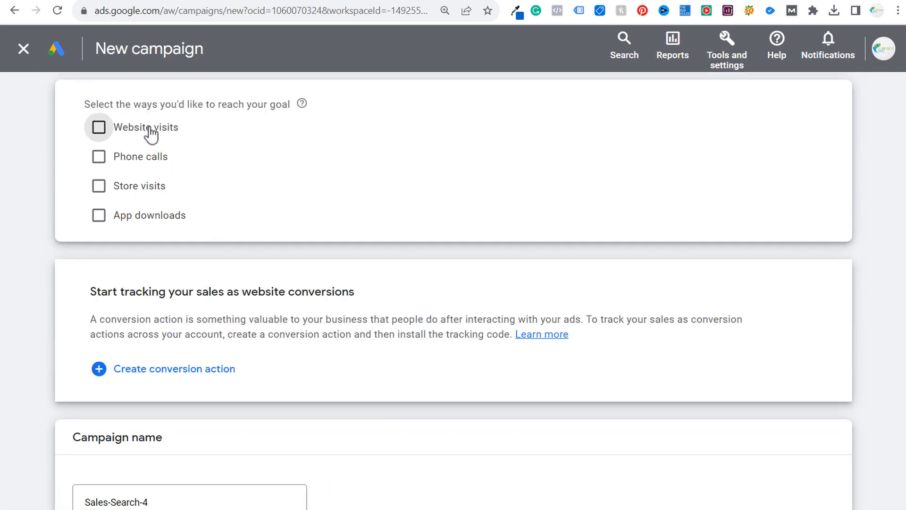
left_click(150, 135)
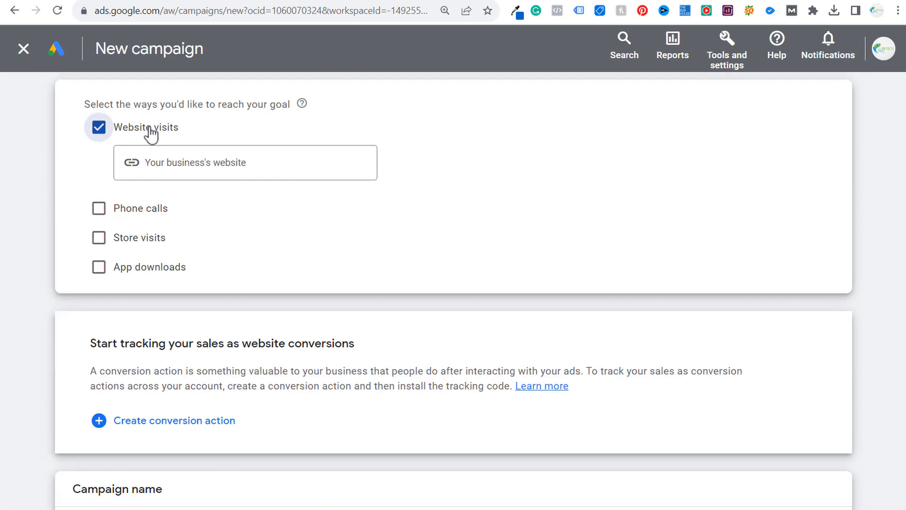
left_click(271, 166)
type("beachfrontdecor.com")
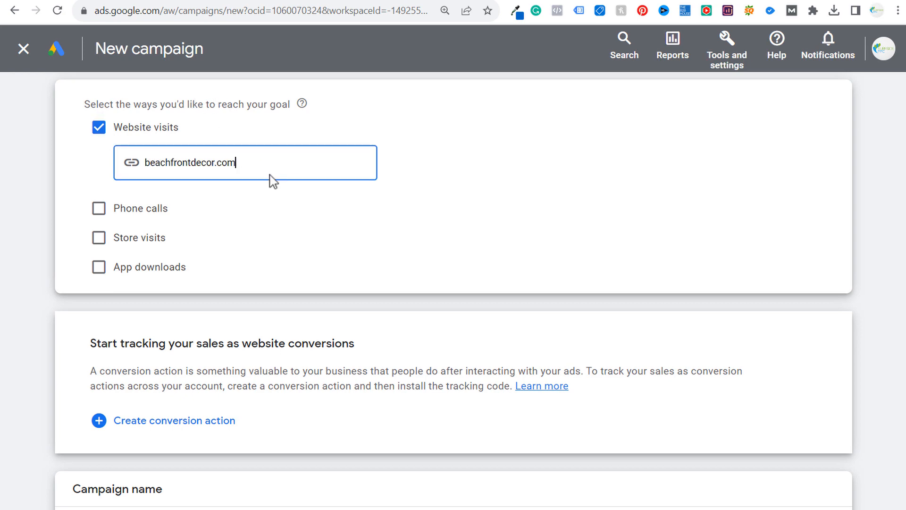
left_click(666, 180)
scroll(510, 254, "down", 4)
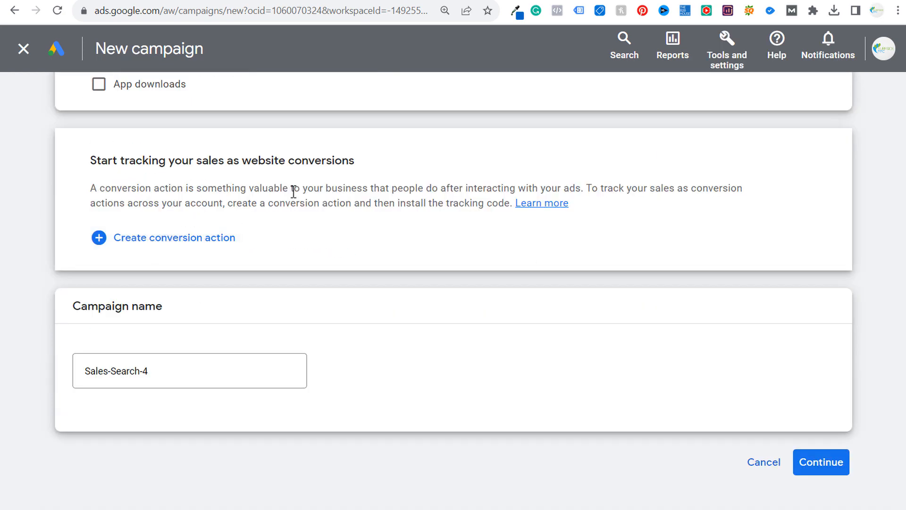
left_click(824, 465)
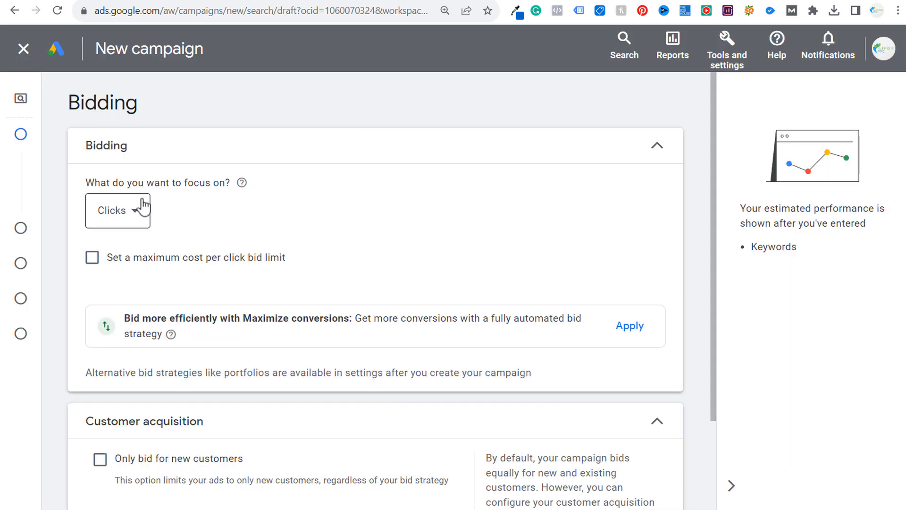
Set the campaign's bidding focus to Conversions and proceed to the campaign settings
left_click(143, 208)
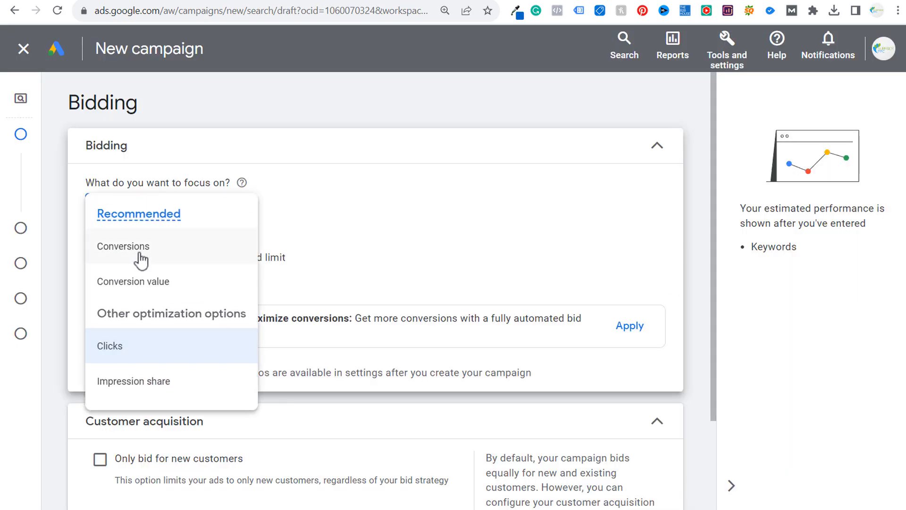
left_click(141, 260)
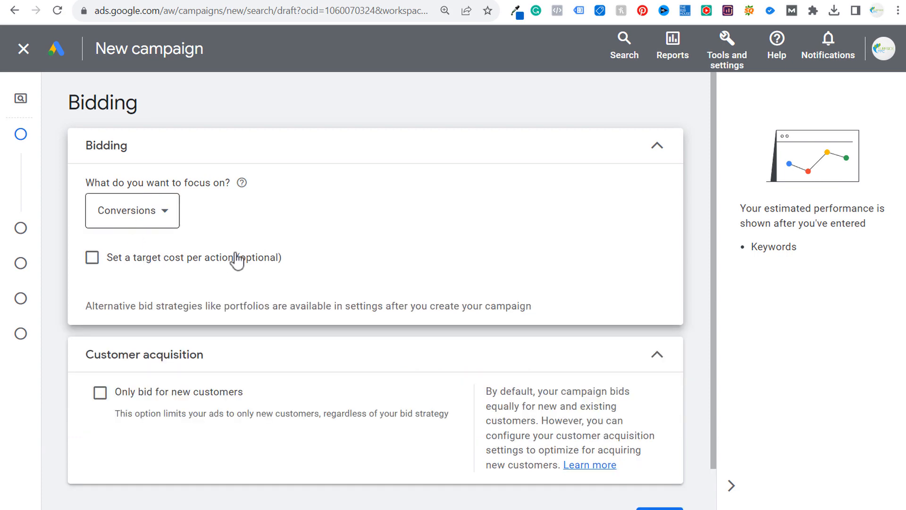
scroll(144, 257, "down", 1)
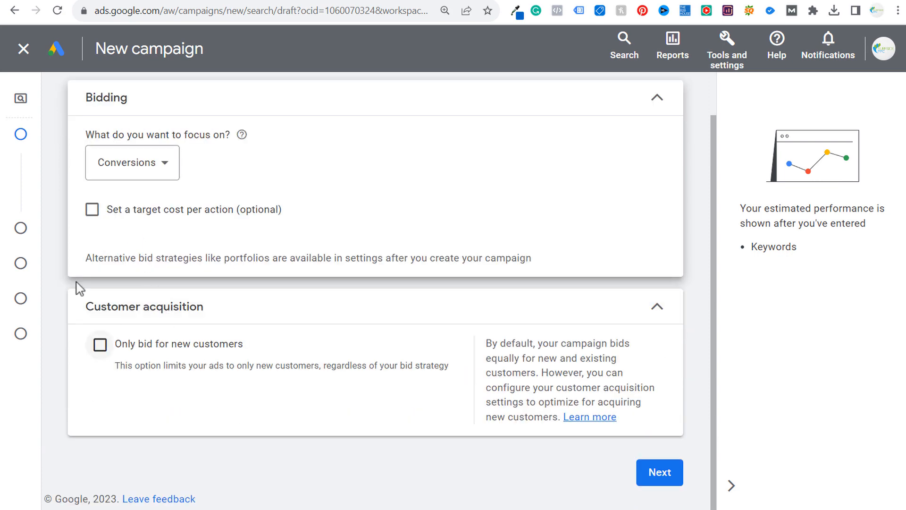
left_click(657, 472)
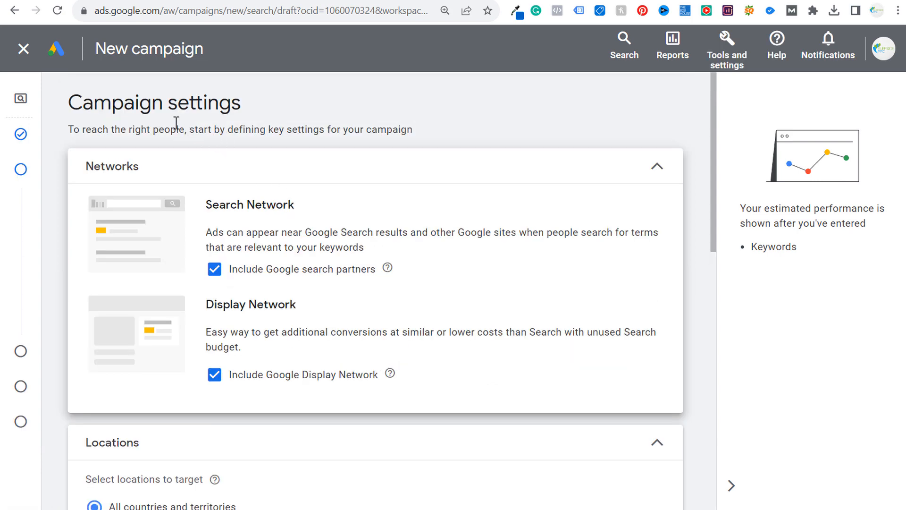
Exclude the Google Display Network from the campaign and read the Display Expansion suggestion
scroll(439, 155, "down", 2)
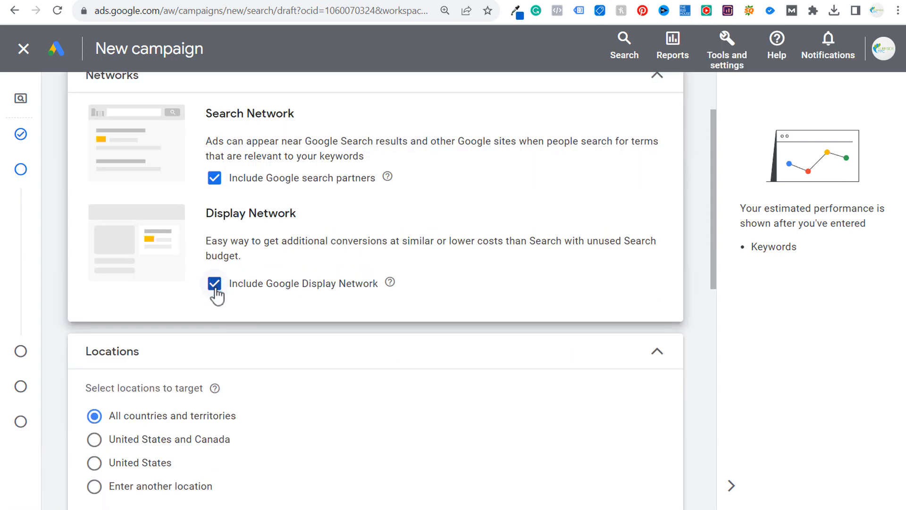
left_click(220, 290)
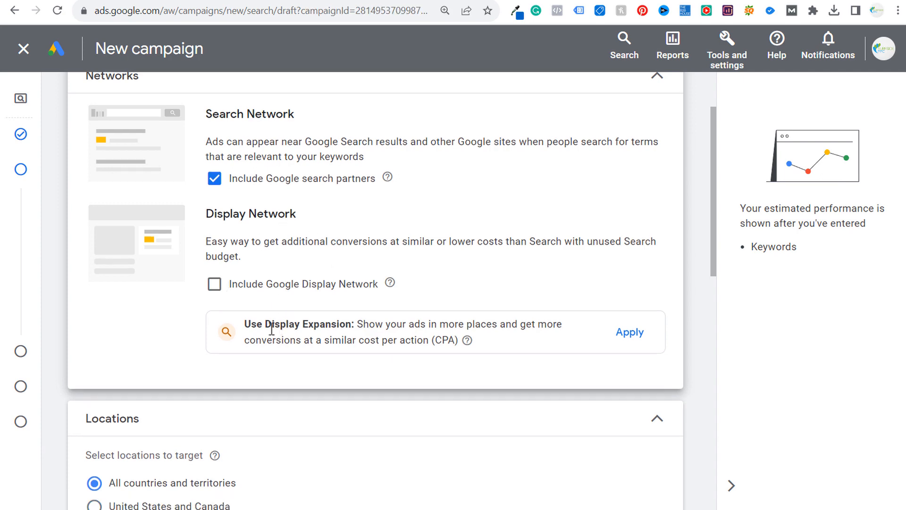
left_click_drag(246, 324, 336, 325)
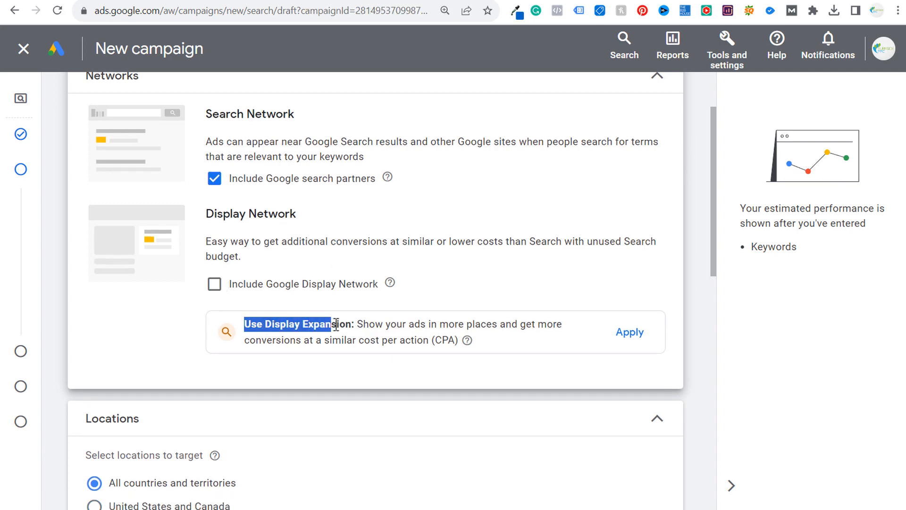
left_click(369, 325)
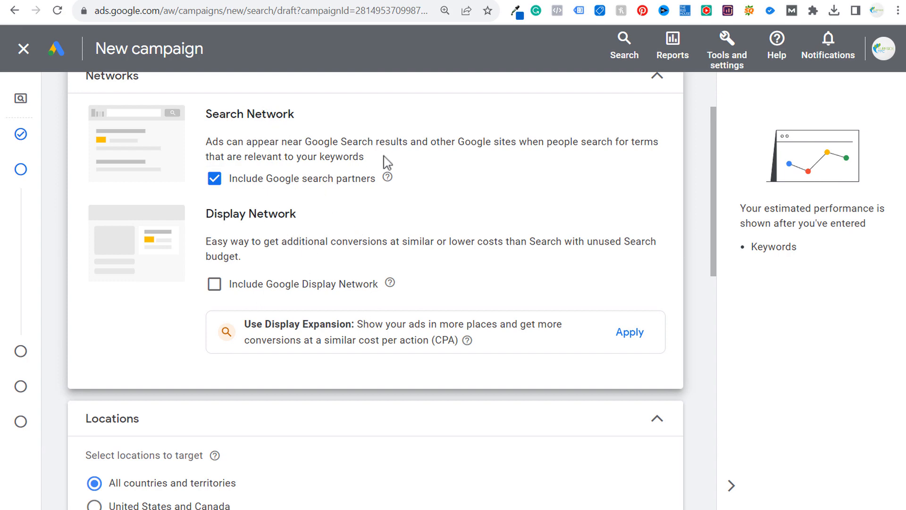
Review the location, language and broad match keyword settings and proceed to the campaign's keywords and ads
scroll(506, 187, "down", 2)
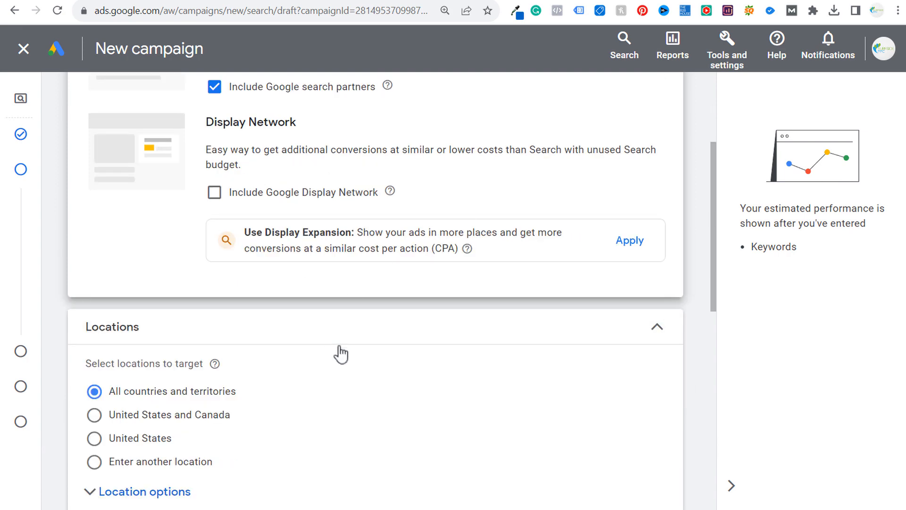
scroll(205, 411, "down", 2)
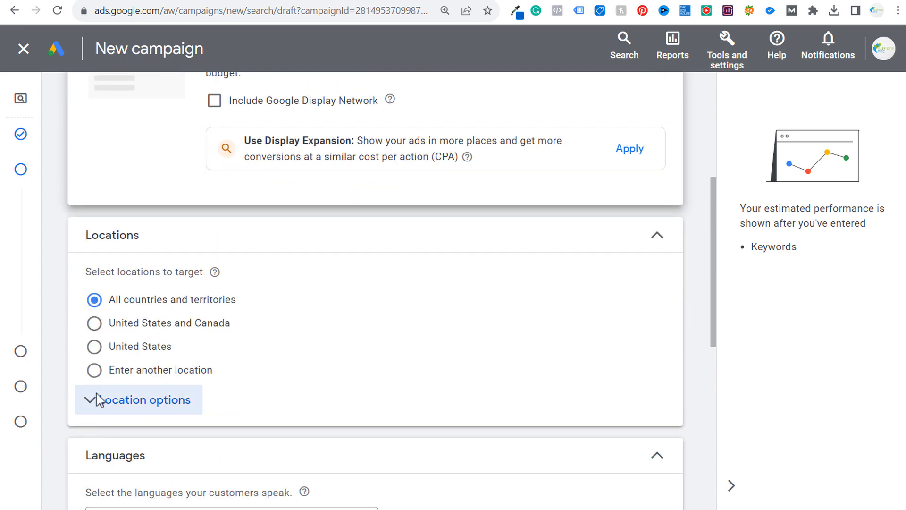
left_click(302, 342)
scroll(373, 350, "down", 6)
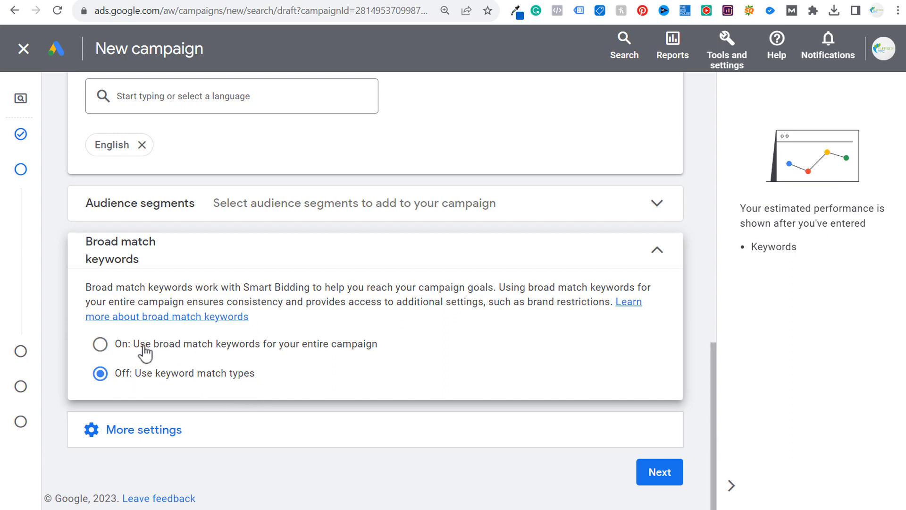
left_click(672, 487)
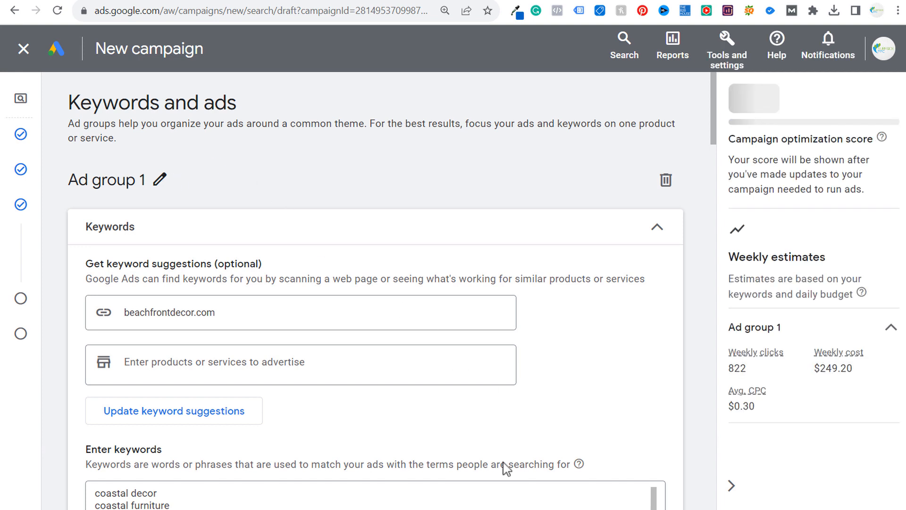
Switch to the Excel landing page list, examine the bedding, comforter and crib bedding page titles, and return to the Google Ads campaign
left_click(517, 509)
left_click(136, 280)
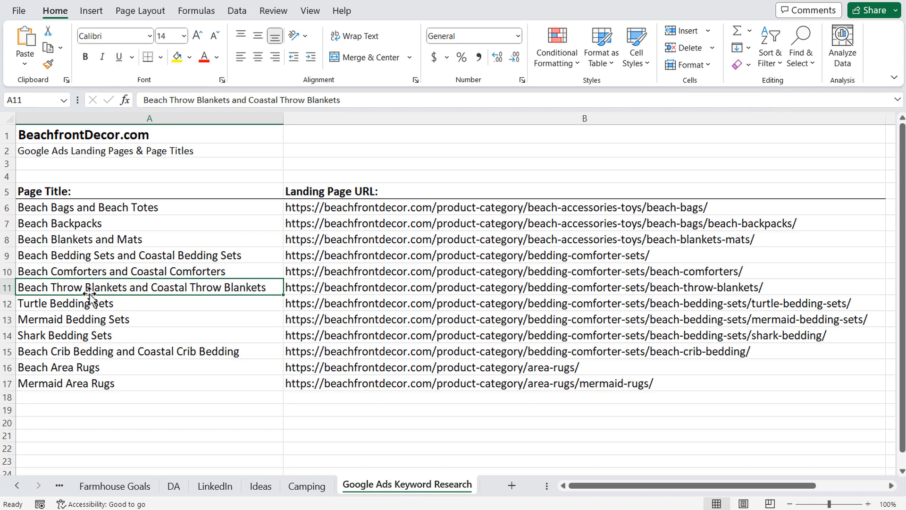
left_click(61, 254)
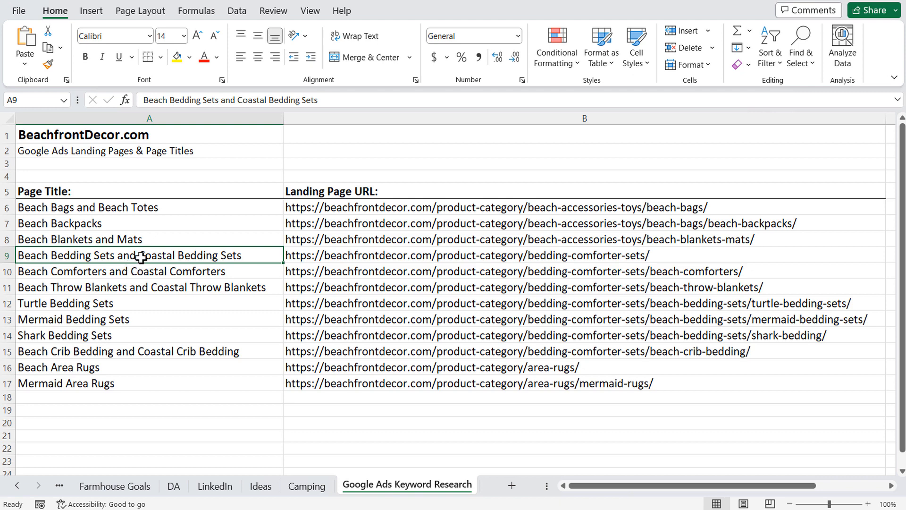
left_click(68, 272)
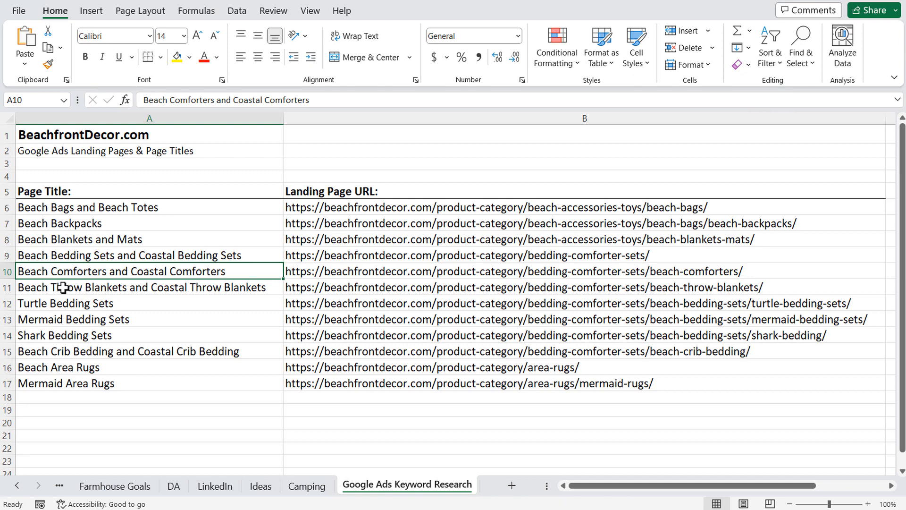
left_click(65, 256)
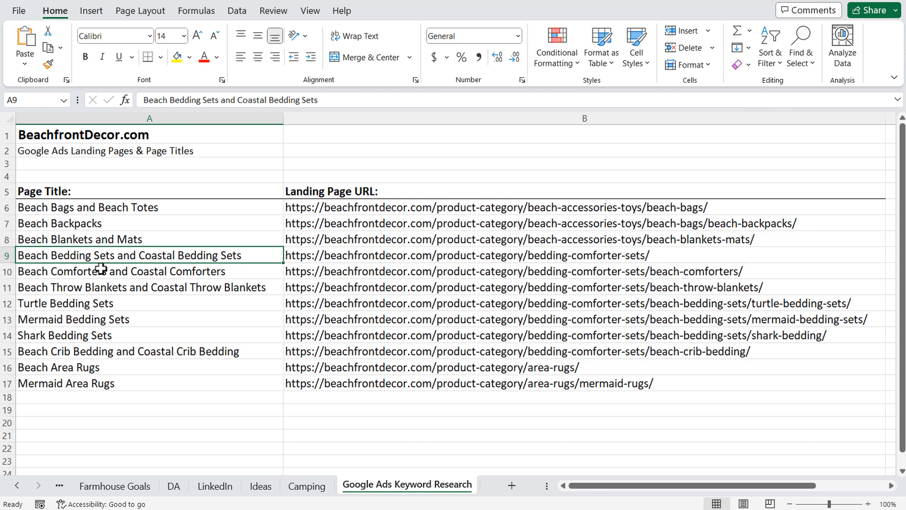
left_click(59, 357)
left_click(73, 259)
key("alt+Tab")
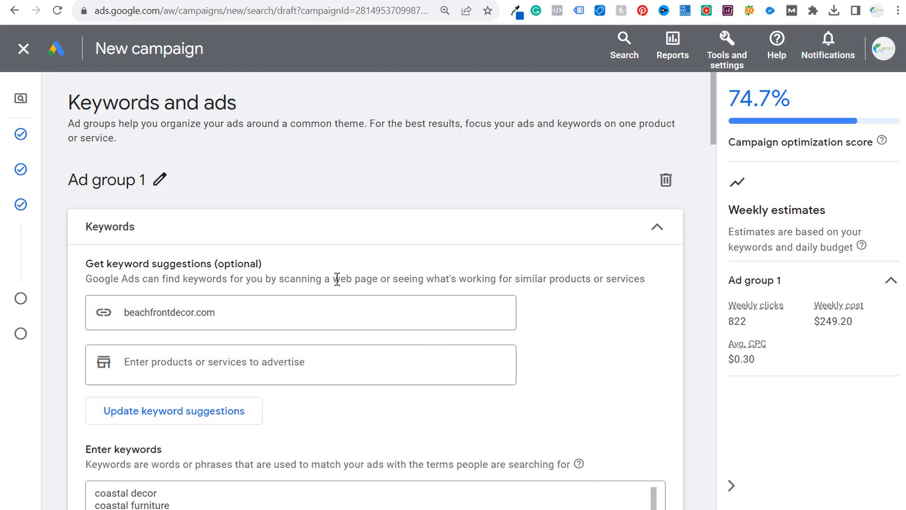
Examine the suggested keywords listed for Ad group 1 from beginning to end
scroll(337, 278, "down", 2)
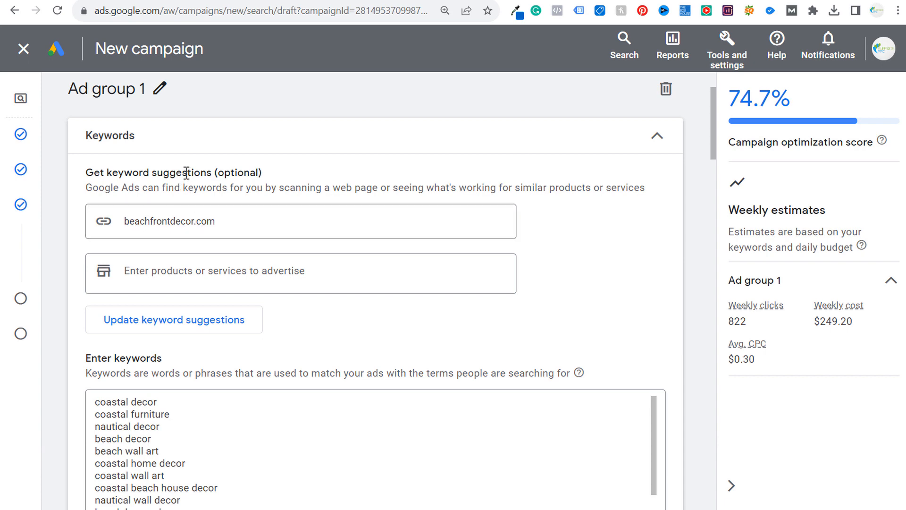
scroll(671, 250, "down", 4)
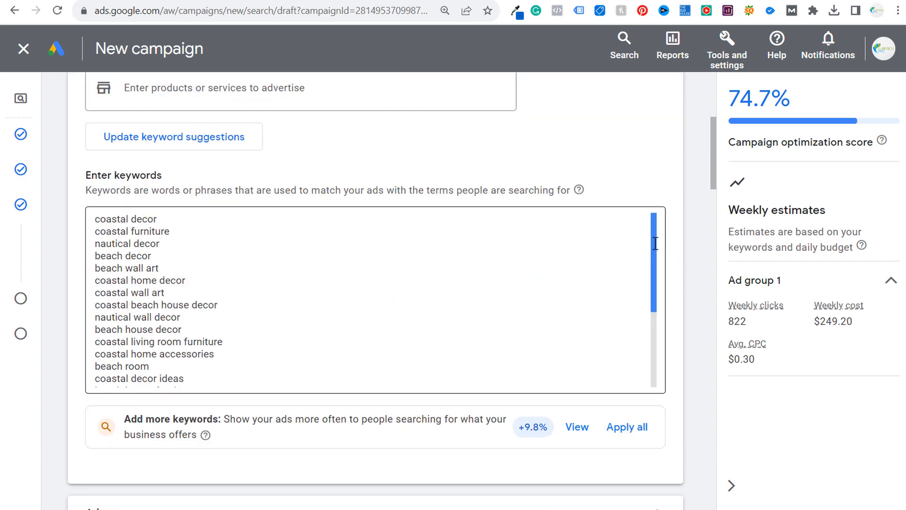
left_click_drag(654, 237, 645, 178)
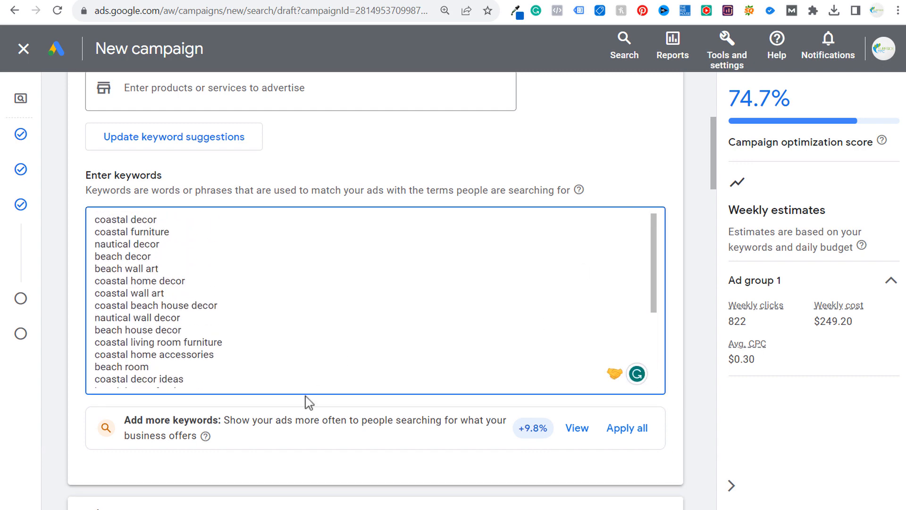
mouse_move(294, 420)
left_mouse_down()
mouse_move(146, 420)
mouse_move(310, 422)
left_mouse_up()
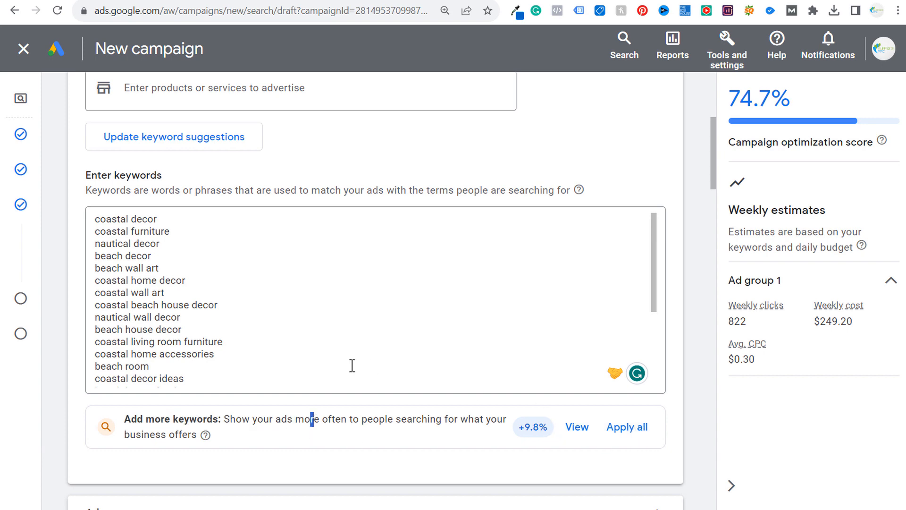
scroll(226, 349, "down", 3)
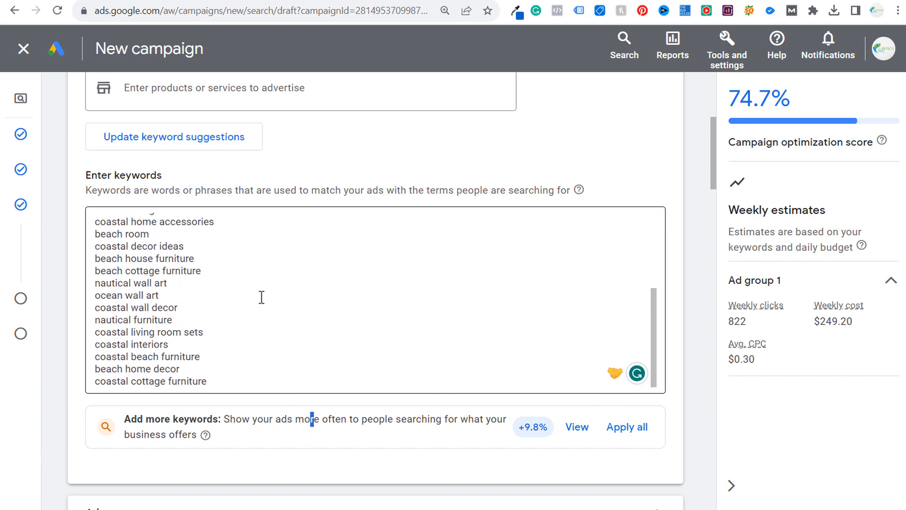
scroll(306, 313, "down", 4)
scroll(216, 316, "up", 4)
Remove all the suggested keywords from Ad group 1's keyword list
left_click_drag(219, 377, 92, 405)
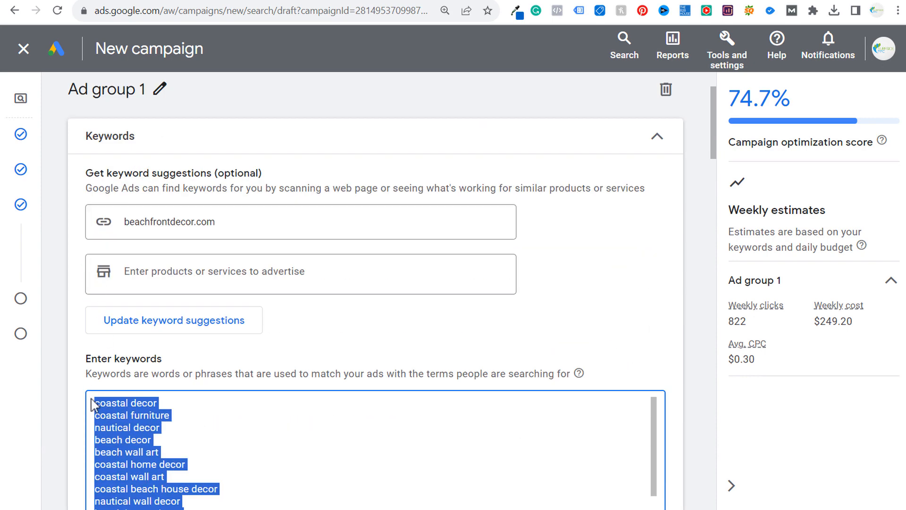
key("ctrl+x")
scroll(524, 271, "down", 2)
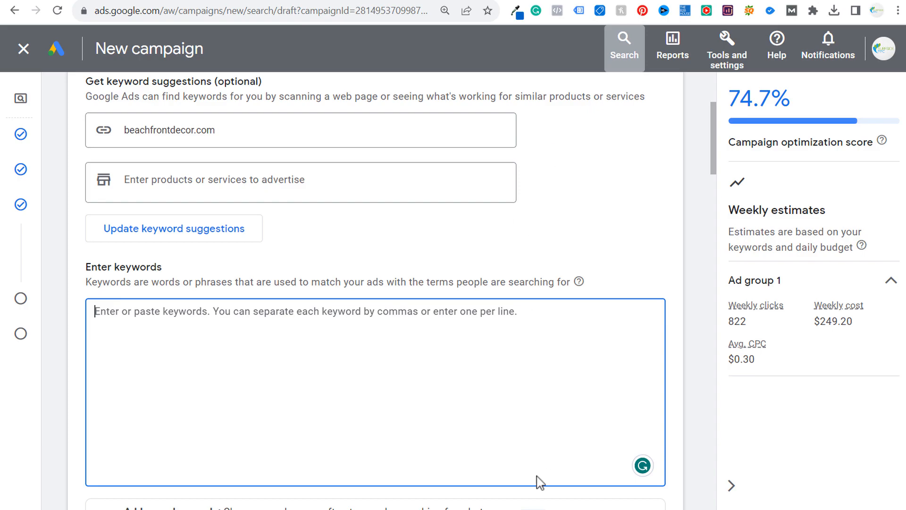
Select the Mermaid Area Rugs row in the Excel landing page list and examine the sponsored and organic Google search results for mermaid area rugs
key("alt+Tab")
left_click_drag(49, 384, 302, 383)
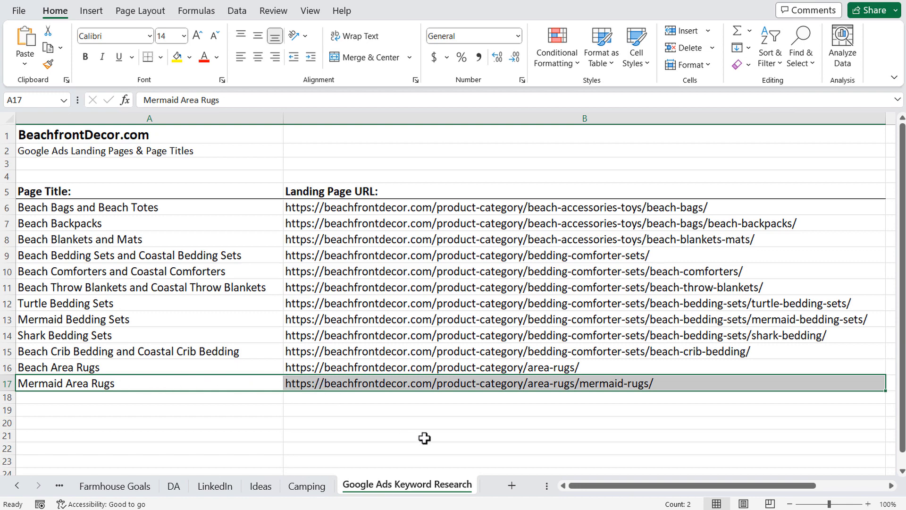
key("alt+Tab")
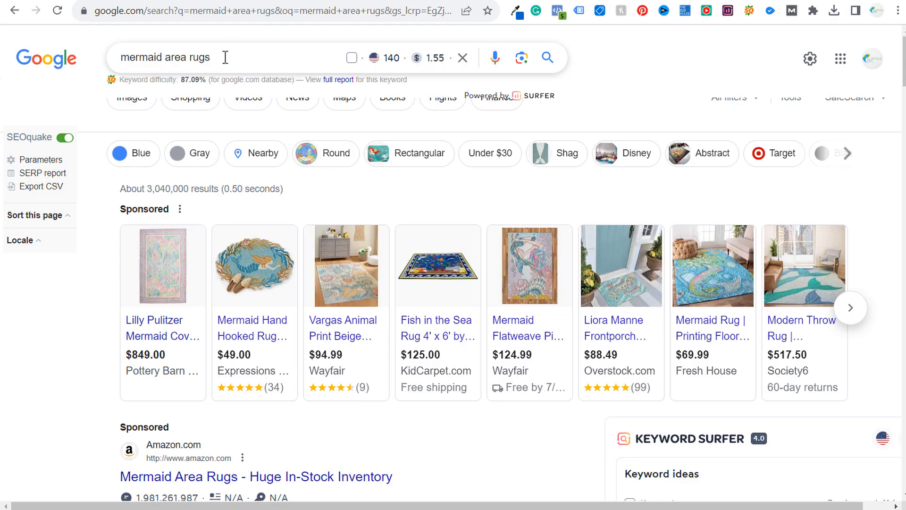
scroll(76, 257, "down", 1)
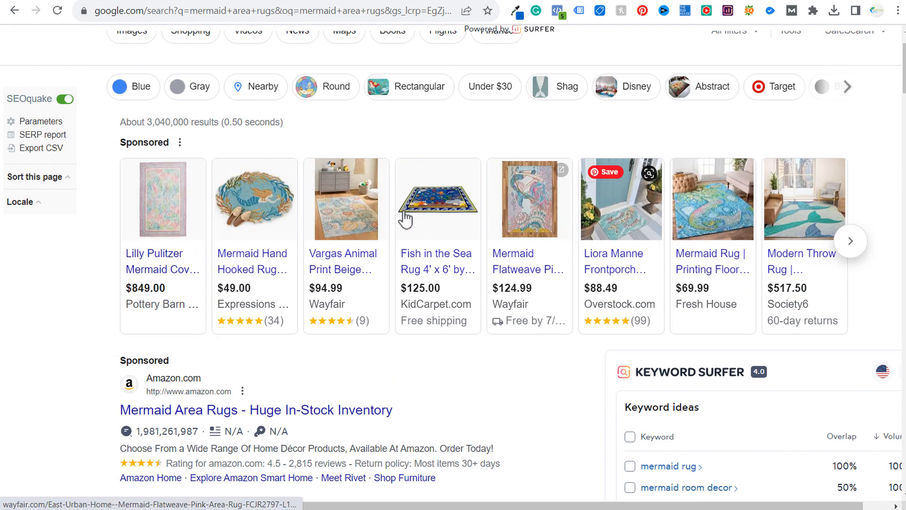
scroll(96, 211, "down", 2)
scroll(103, 215, "down", 1)
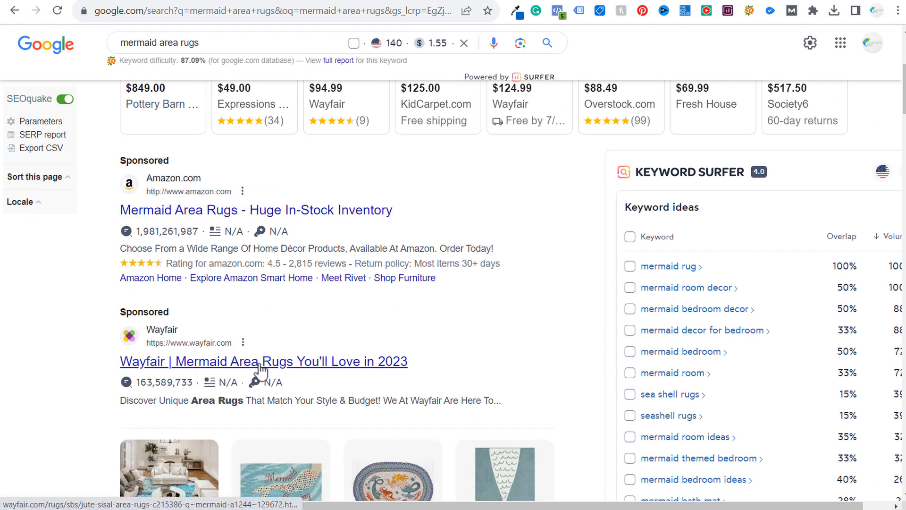
scroll(498, 293, "down", 10)
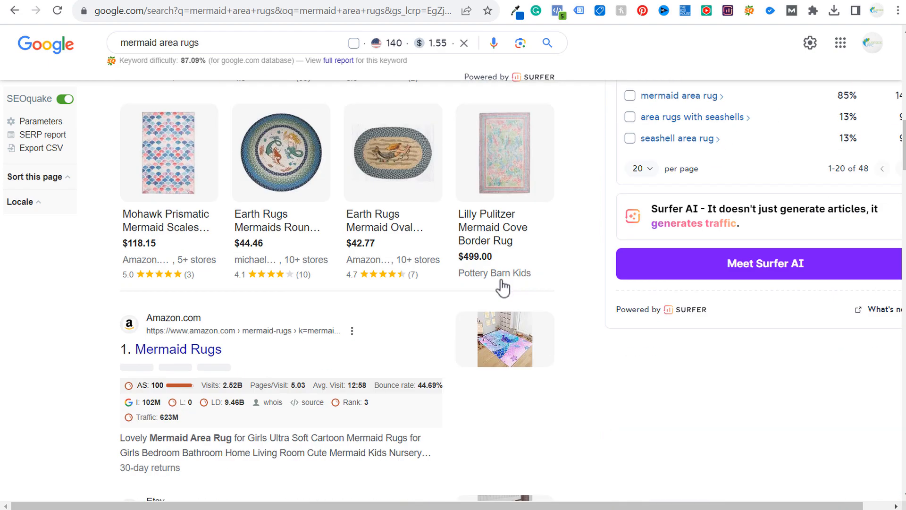
scroll(503, 286, "down", 16)
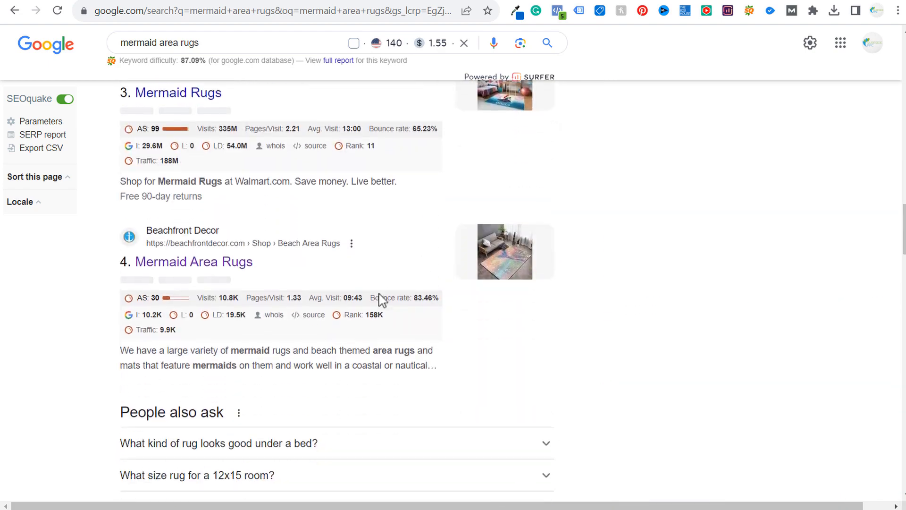
scroll(739, 255, "up", 5)
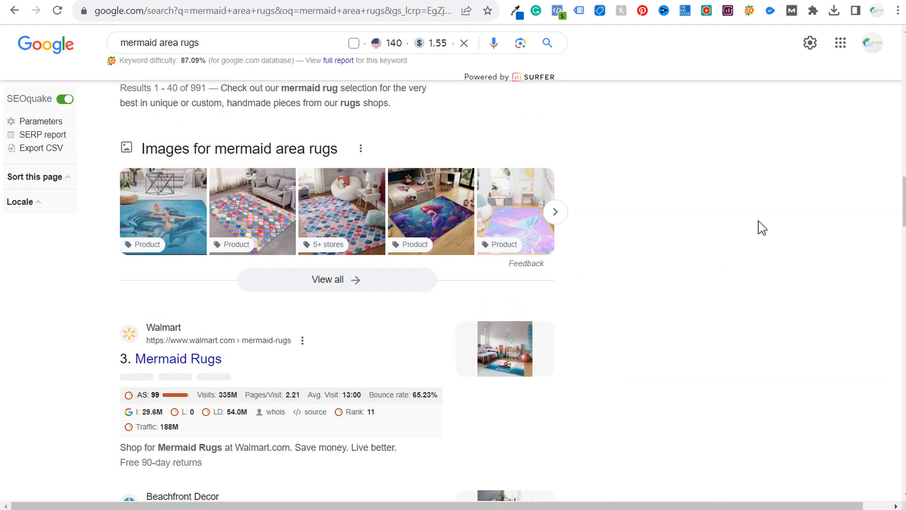
scroll(761, 170, "up", 1)
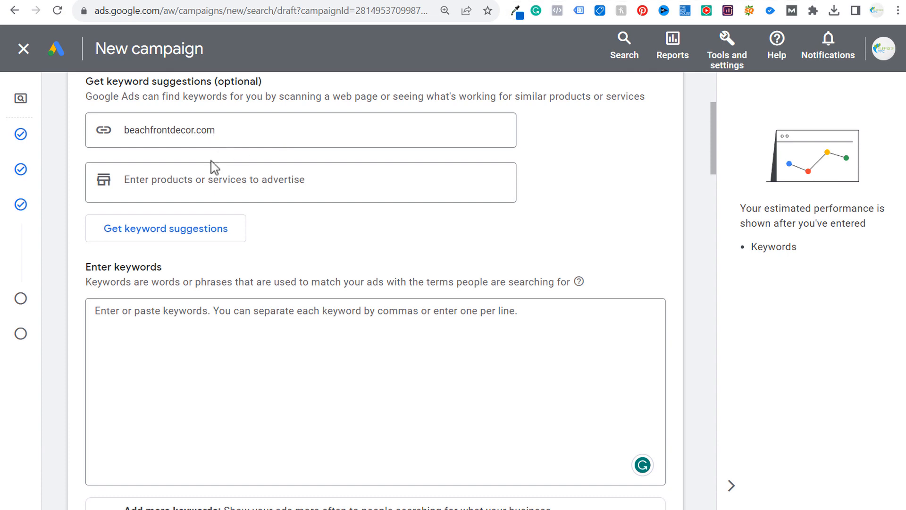
Return to the Google Ads campaign, enter mermaid area rugs as the product to advertise, and request keyword suggestions
left_click(229, 180)
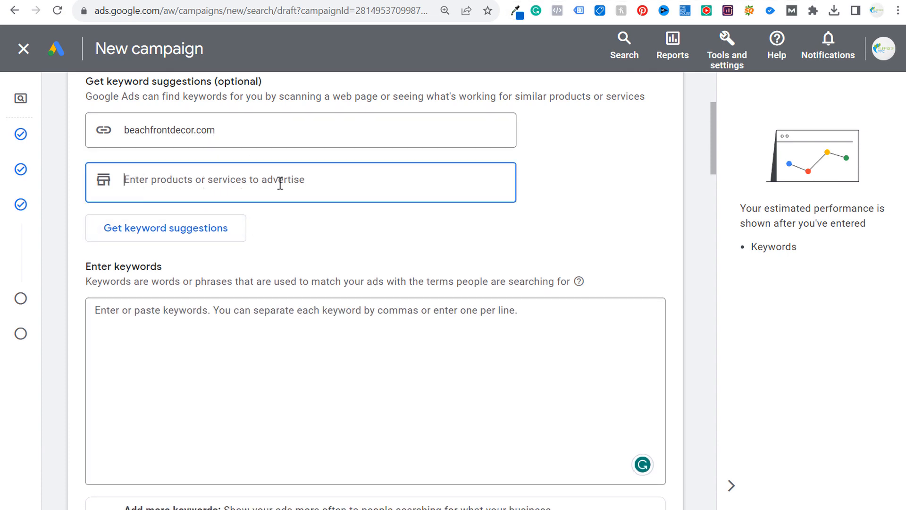
type("m")
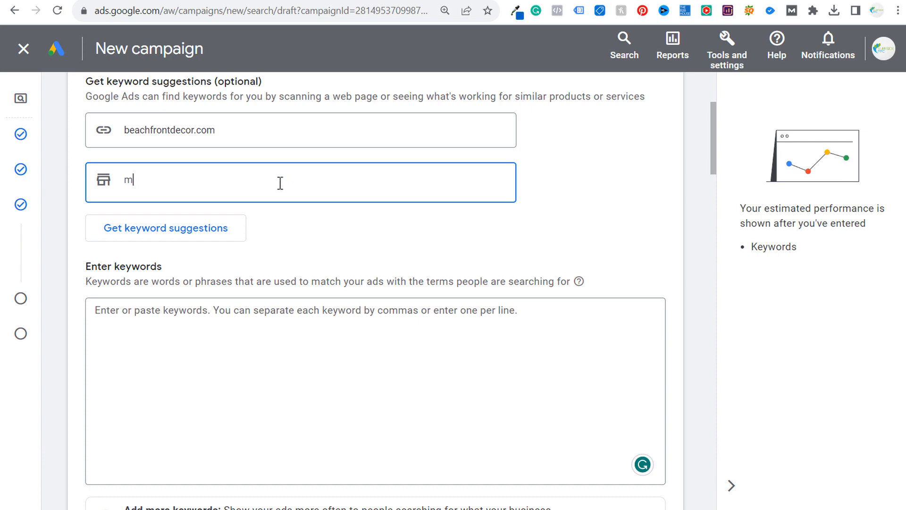
type("ermaid area rugs")
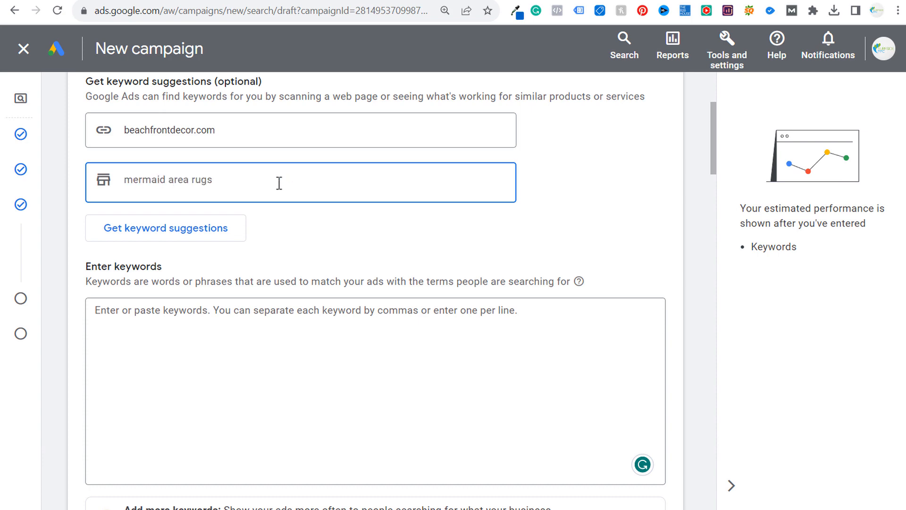
left_click(156, 233)
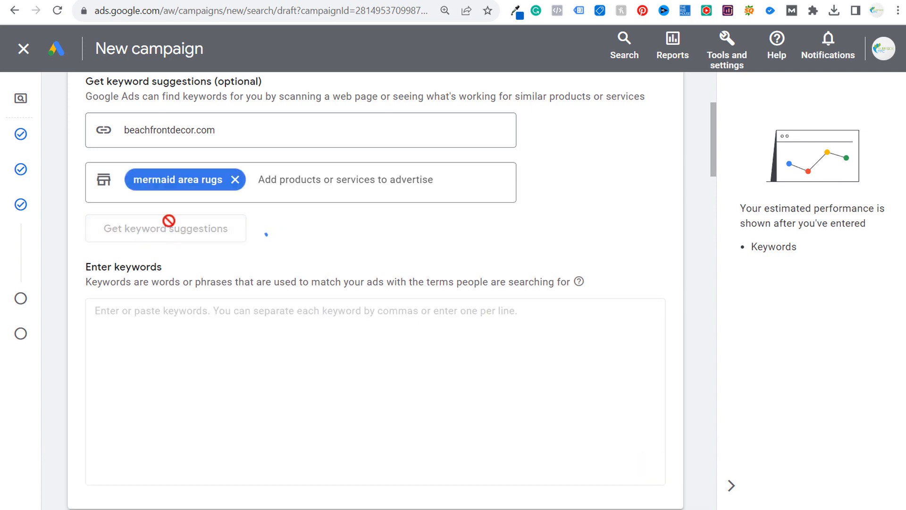
Look through the suggested coastal and beach decor keywords for Ad group 1 and delete them all
scroll(221, 409, "down", 1)
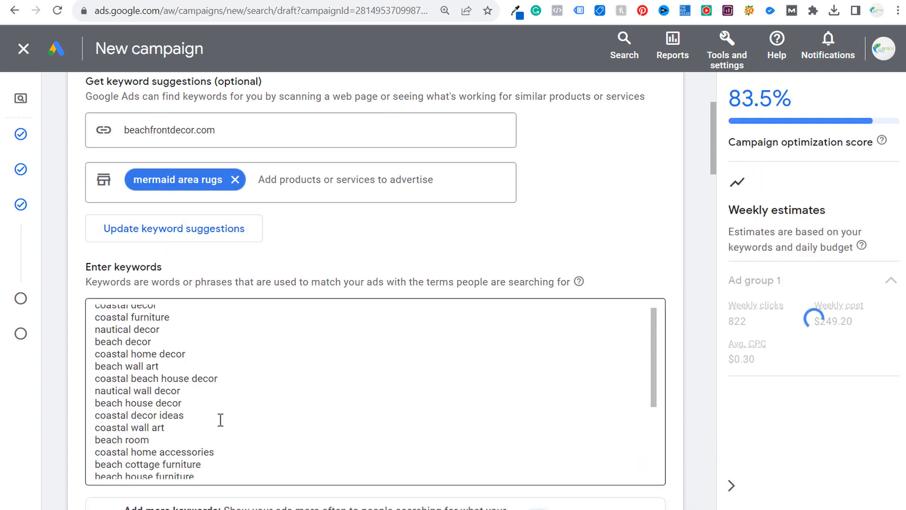
scroll(222, 408, "down", 8)
left_click_drag(215, 291, 93, 198)
key("BackSpace")
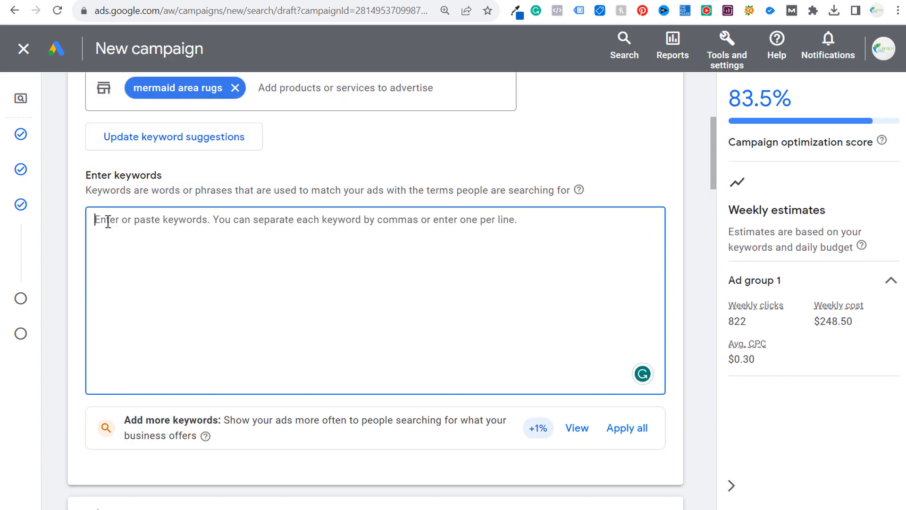
scroll(326, 162, "up", 2)
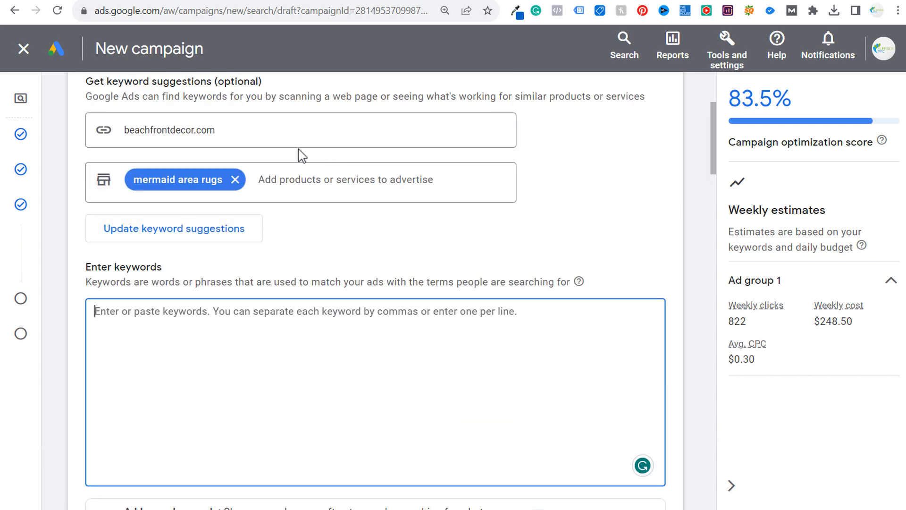
Replace the keyword suggestion URL with the mermaid-rugs landing page URL copied from the Excel list and request keyword suggestions
left_click(260, 132)
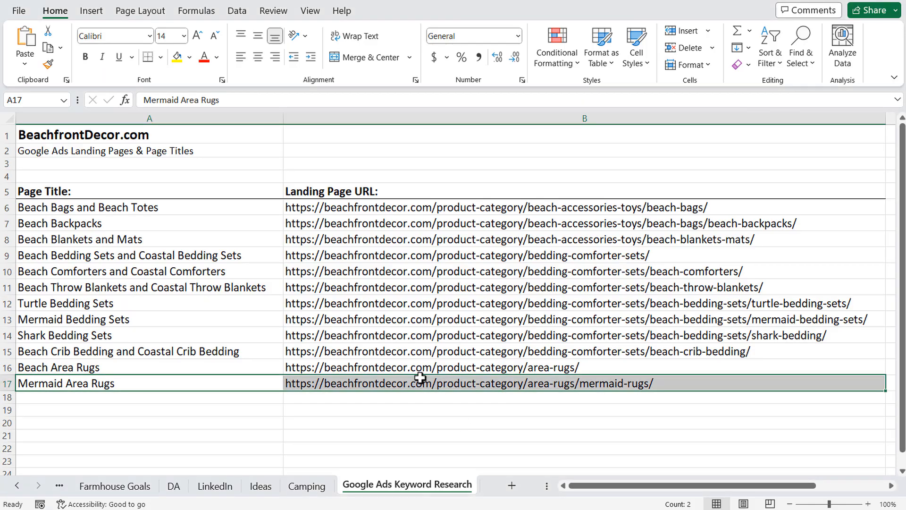
left_click(416, 380)
key("ctrl+c")
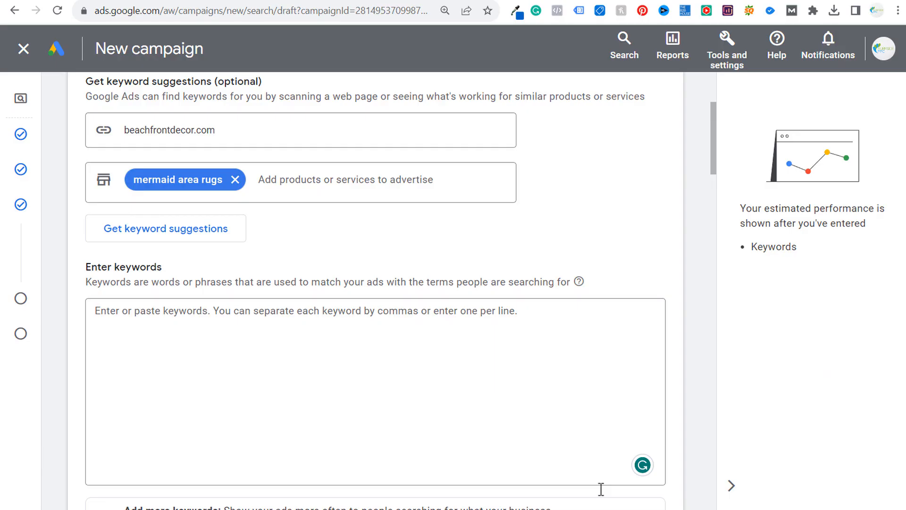
left_click(222, 144)
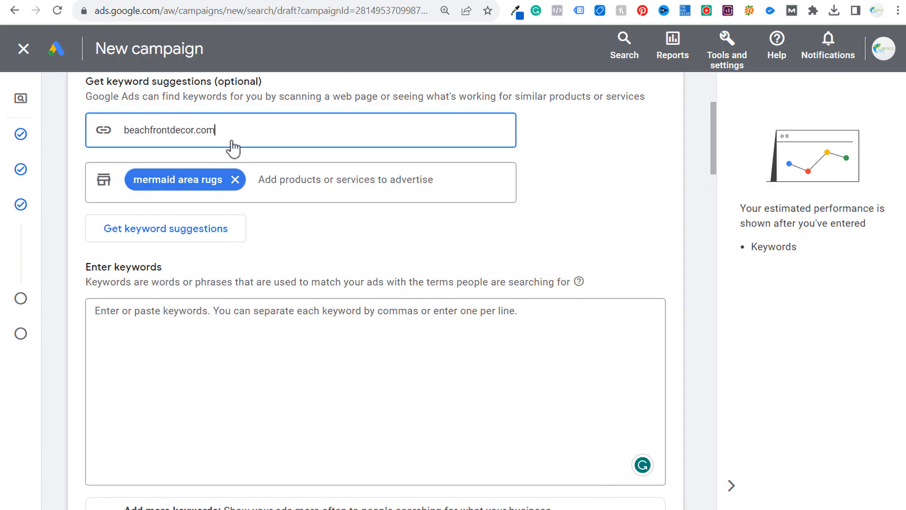
key("ctrl+a")
key("ctrl+v")
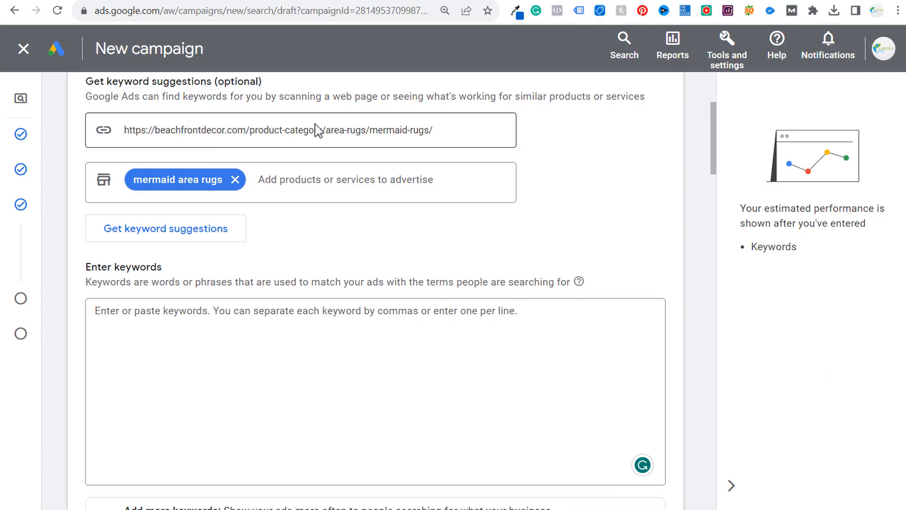
left_click(203, 229)
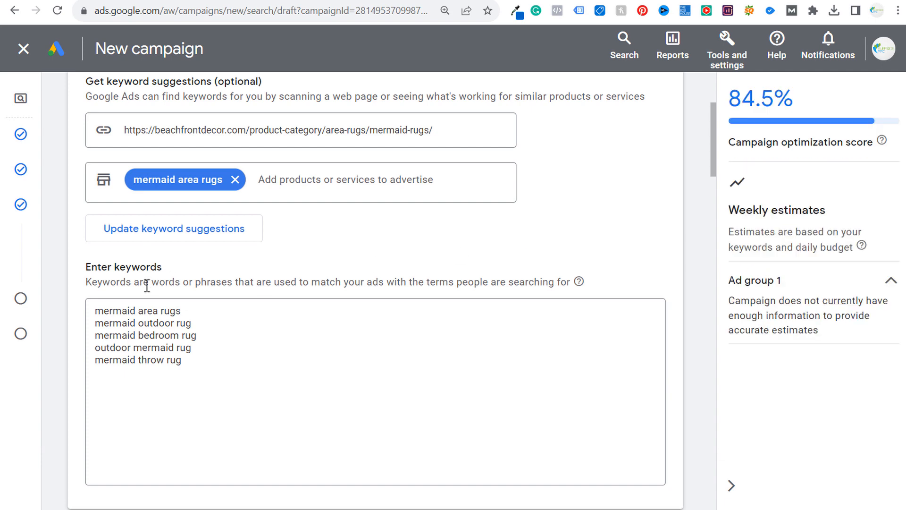
Replace the keyword outdoor mermaid rug with mermaid rugs and enclose every keyword in the list in double quotation marks
left_click(98, 307)
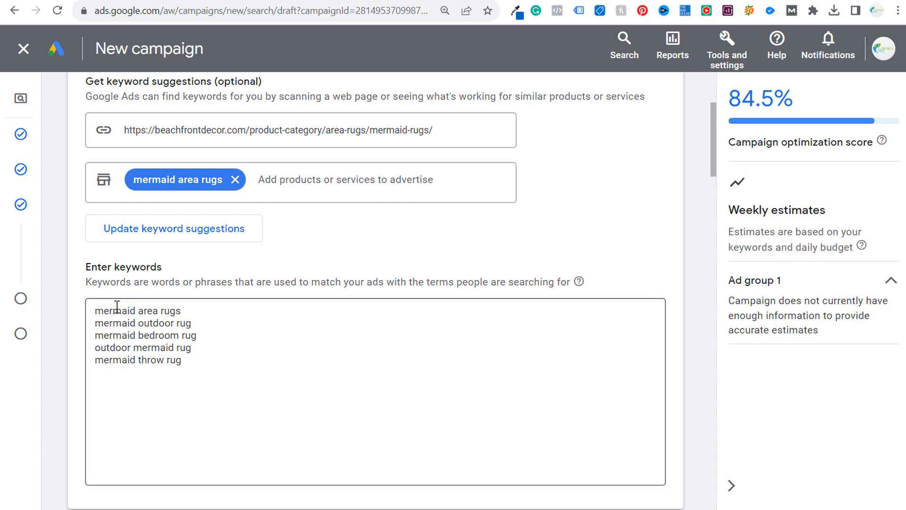
left_click_drag(96, 308, 173, 307)
left_click_drag(103, 325, 150, 337)
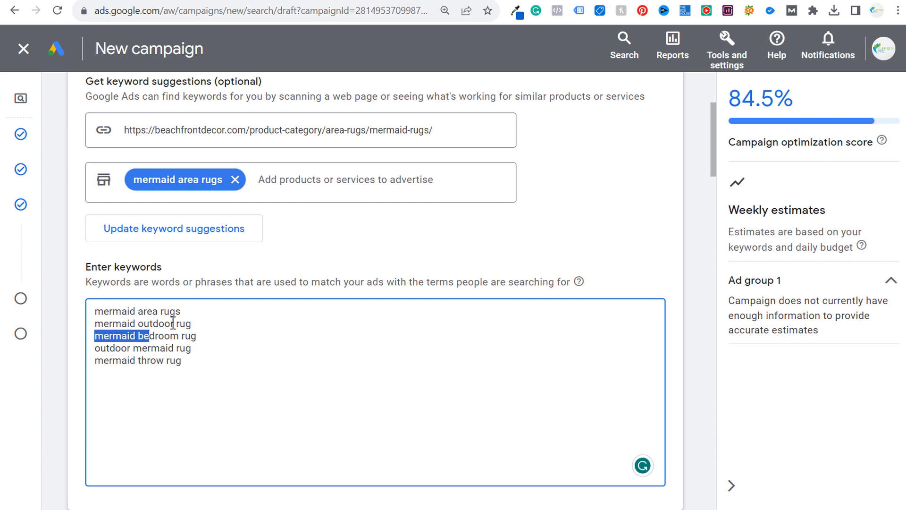
left_click_drag(190, 323, 94, 324)
left_click_drag(195, 348, 81, 351)
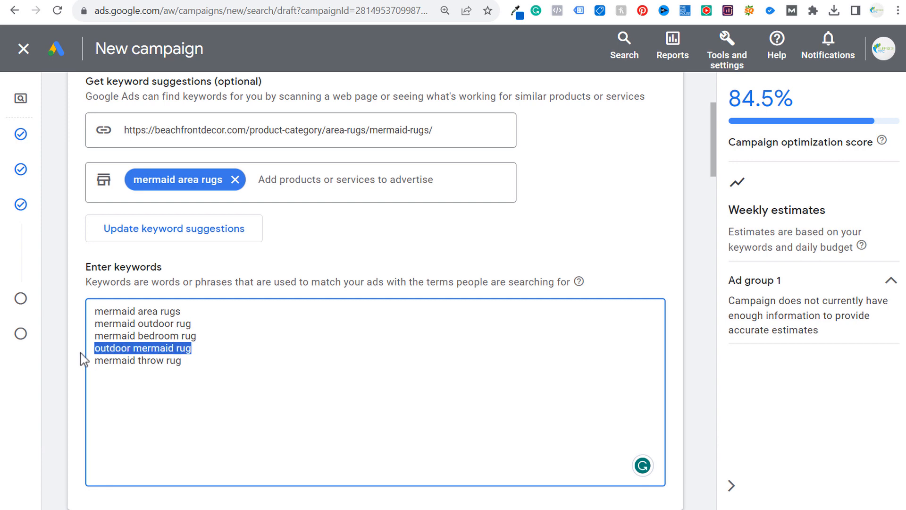
key("BackSpace")
key("BackSpace")
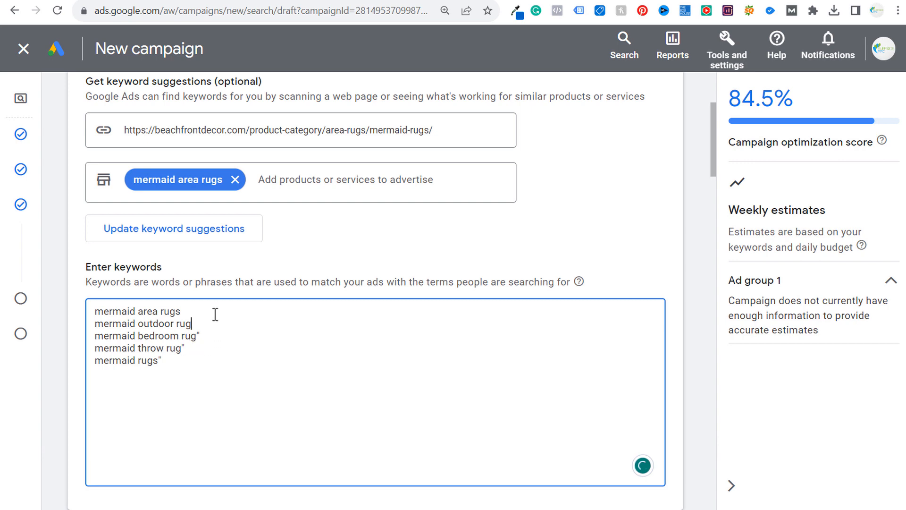
left_click(586, 200)
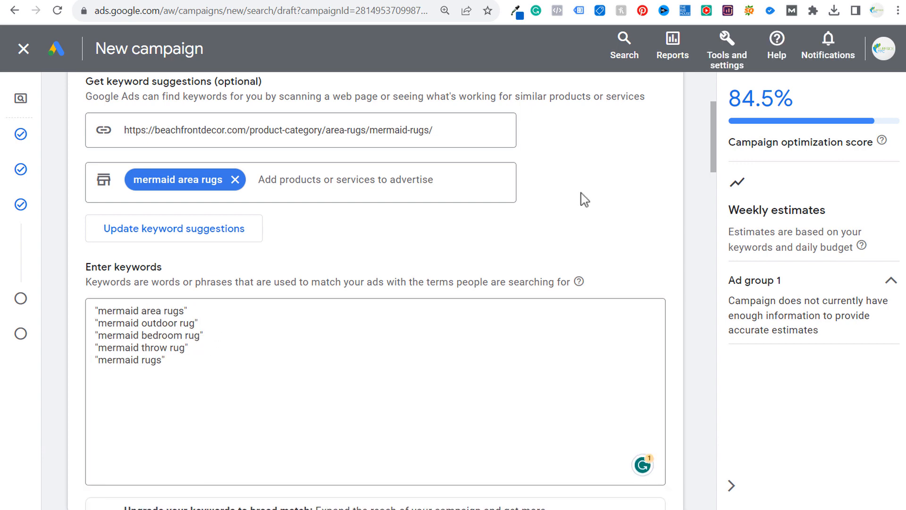
Rename Ad group 1 as Mermaid Area Rugs
scroll(584, 200, "up", 4)
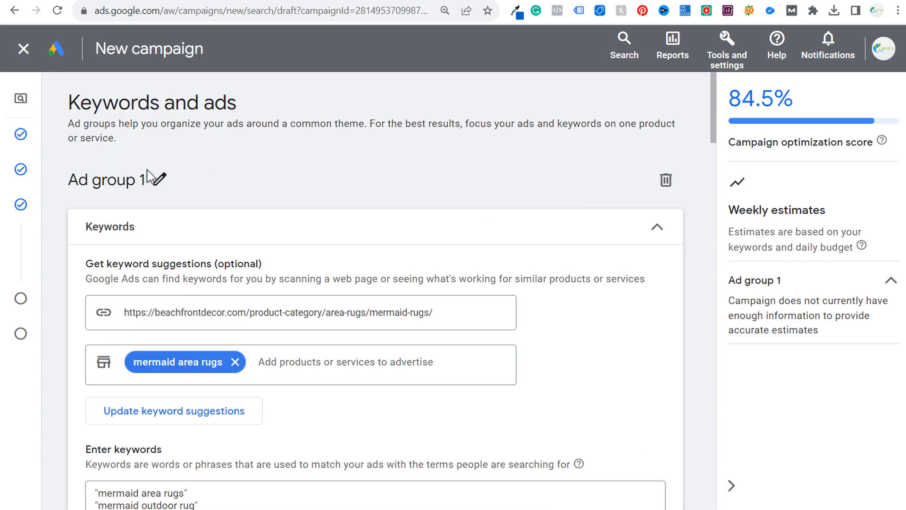
left_click(162, 185)
left_click_drag(159, 184, 41, 187)
type("Mermaid Area Rugs")
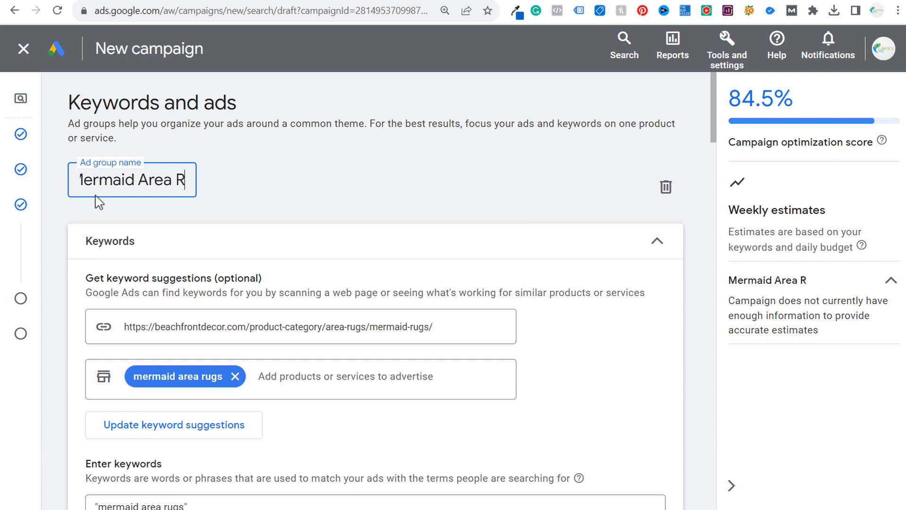
left_click(339, 152)
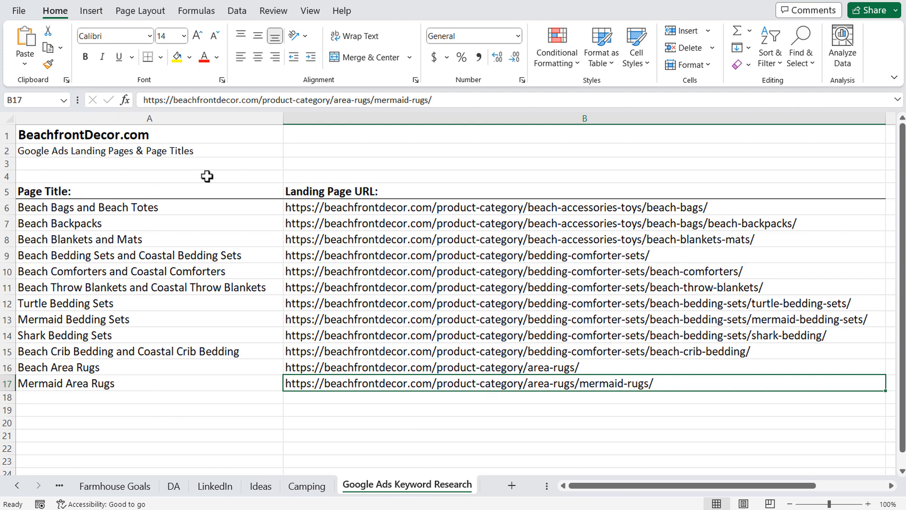
Switch to the Excel landing page list and examine the page title and URL columns and the blank columns beside them
left_click_drag(177, 118, 366, 124)
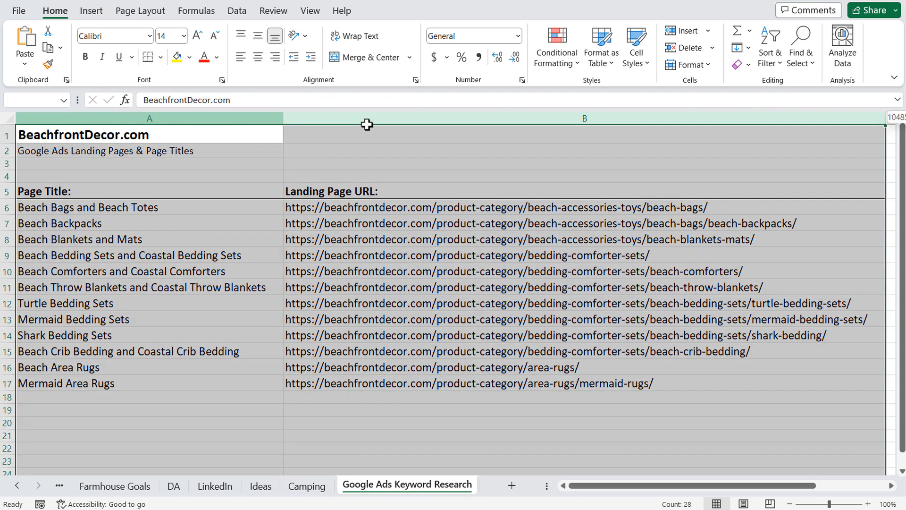
left_click_drag(607, 493, 677, 494)
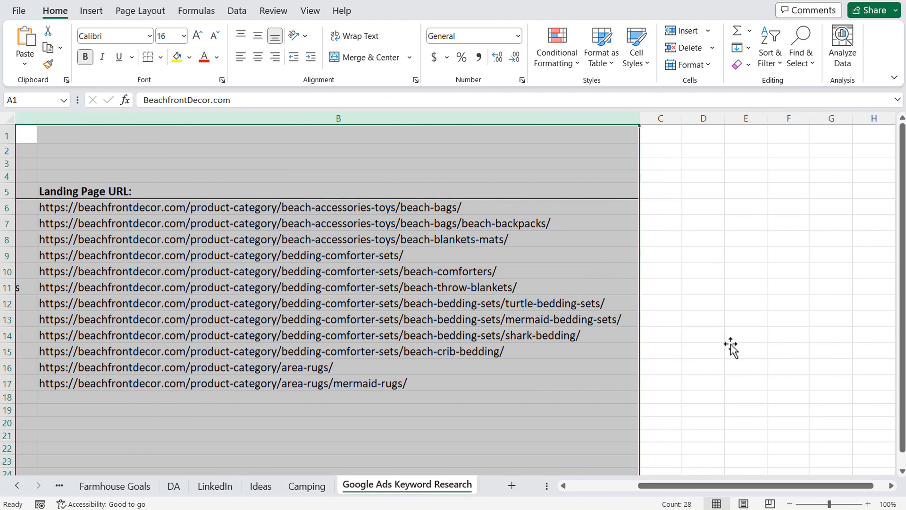
left_click(731, 345)
left_click(709, 163)
left_click_drag(709, 163, 706, 461)
left_click_drag(708, 166, 716, 457)
left_click(769, 316)
left_click(713, 151)
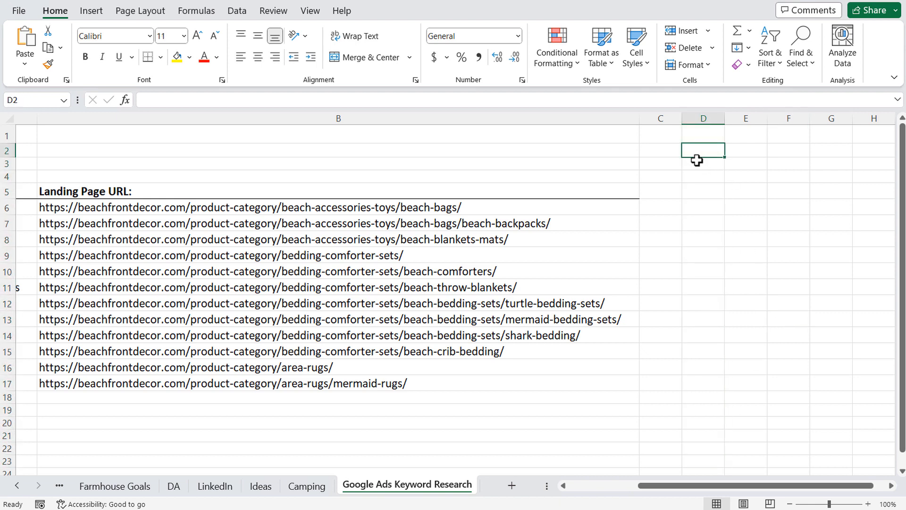
left_click(702, 165)
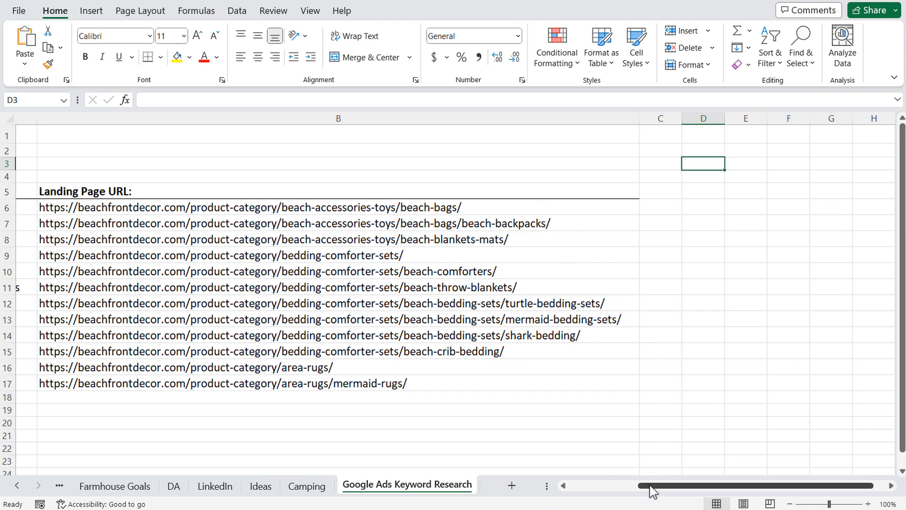
left_click_drag(653, 488, 578, 486)
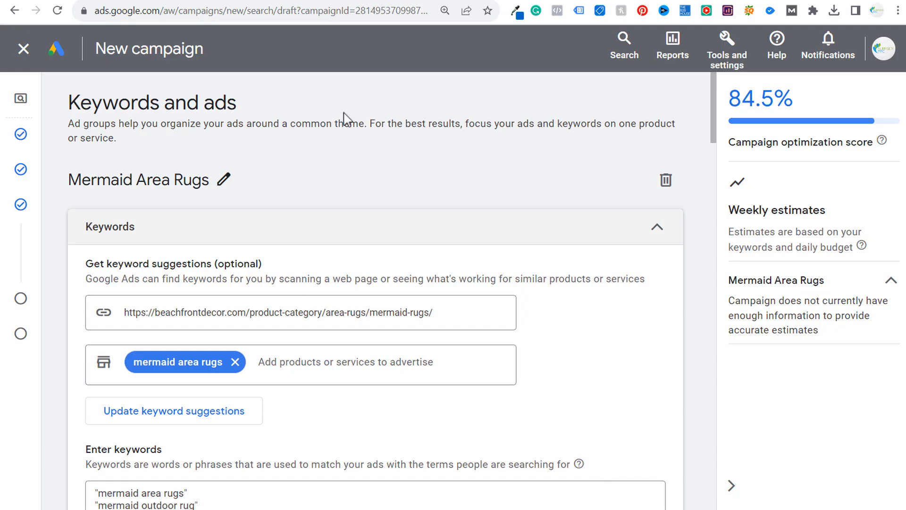
Review the Mermaid Area Rugs ad group's keywords and landing page URL, plus its ad's final URL, display path and headline fields
scroll(377, 170, "down", 2)
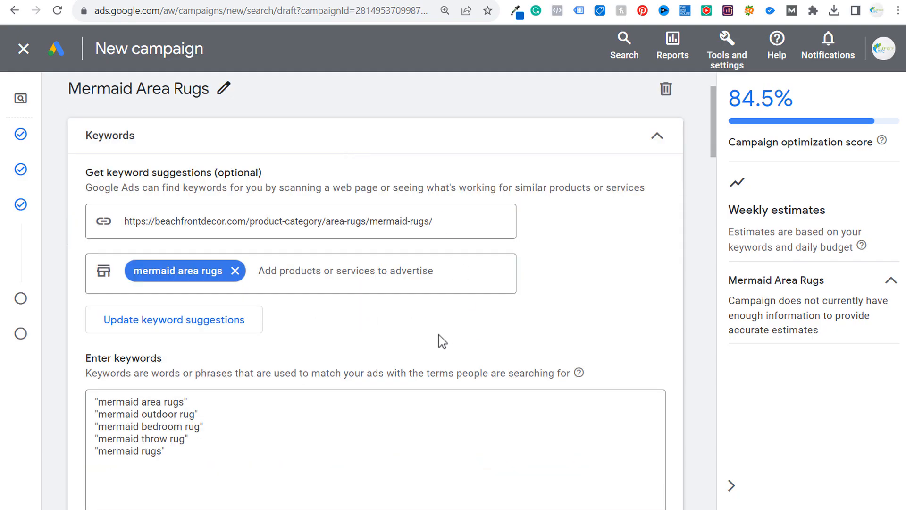
left_click(99, 419)
key("ctrl+a")
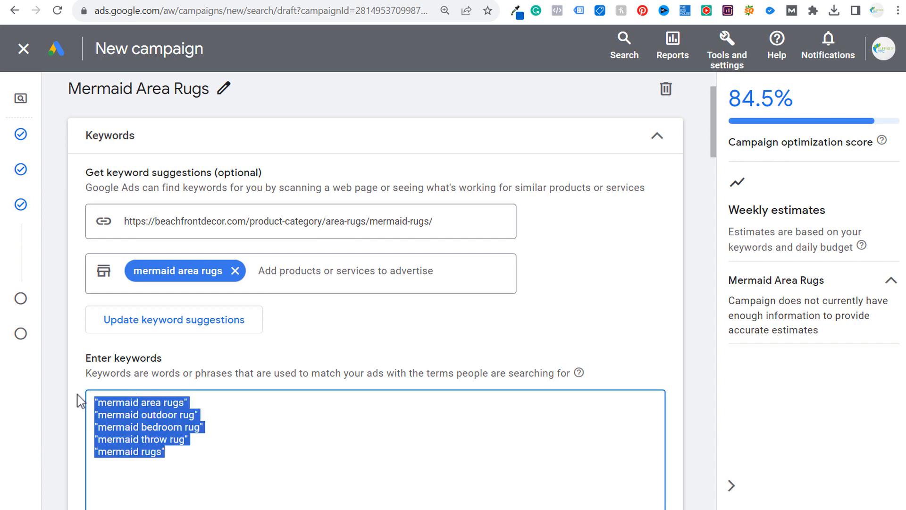
left_click_drag(451, 233, 101, 221)
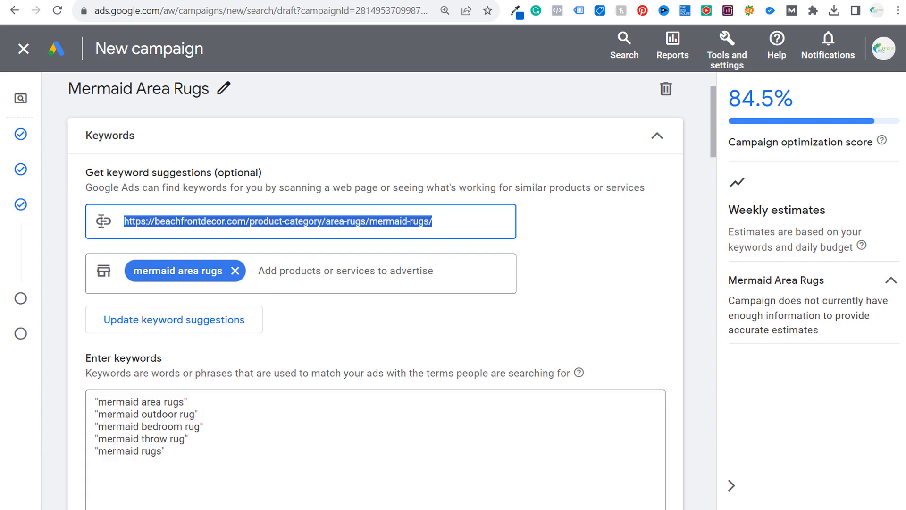
scroll(659, 243, "down", 8)
scroll(662, 241, "down", 4)
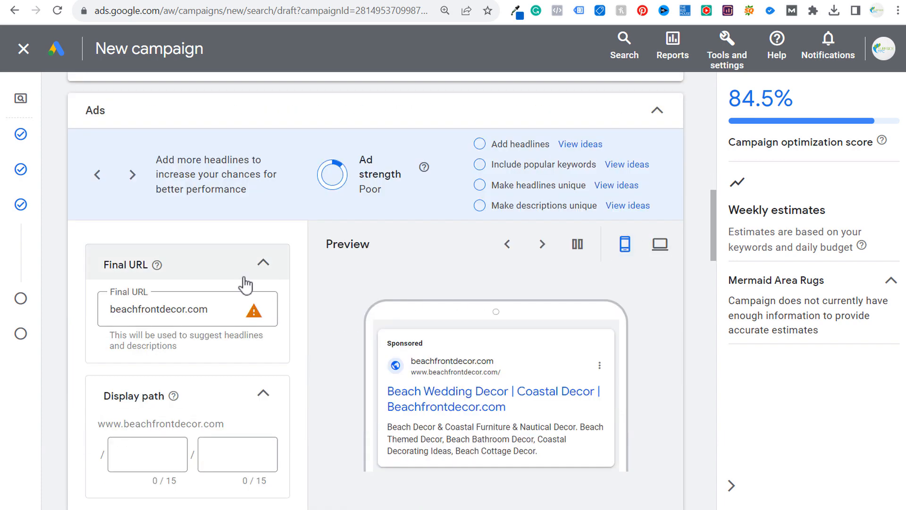
scroll(297, 292, "down", 4)
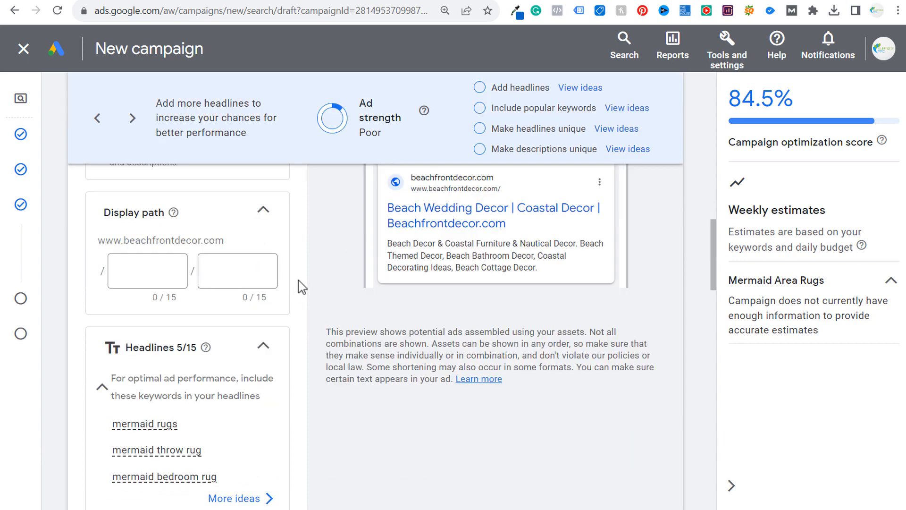
scroll(298, 289, "down", 4)
mouse_move(142, 243)
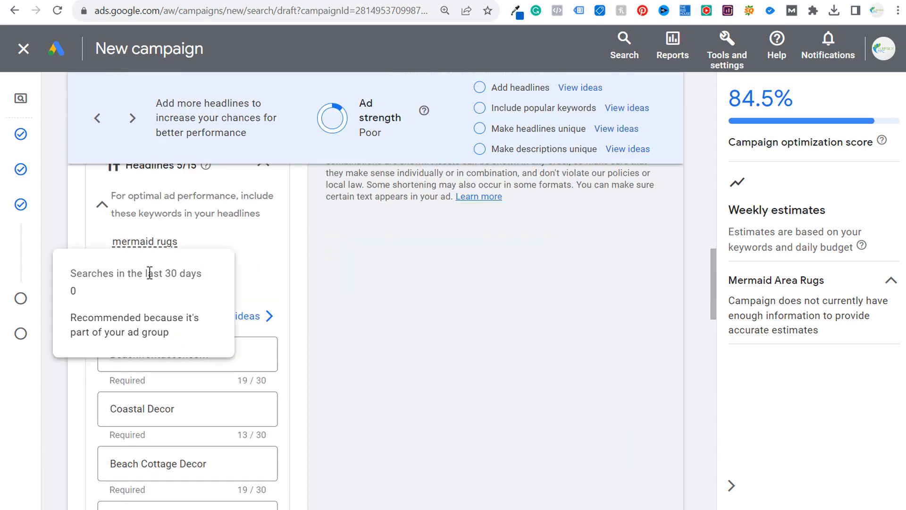
scroll(371, 334, "up", 10)
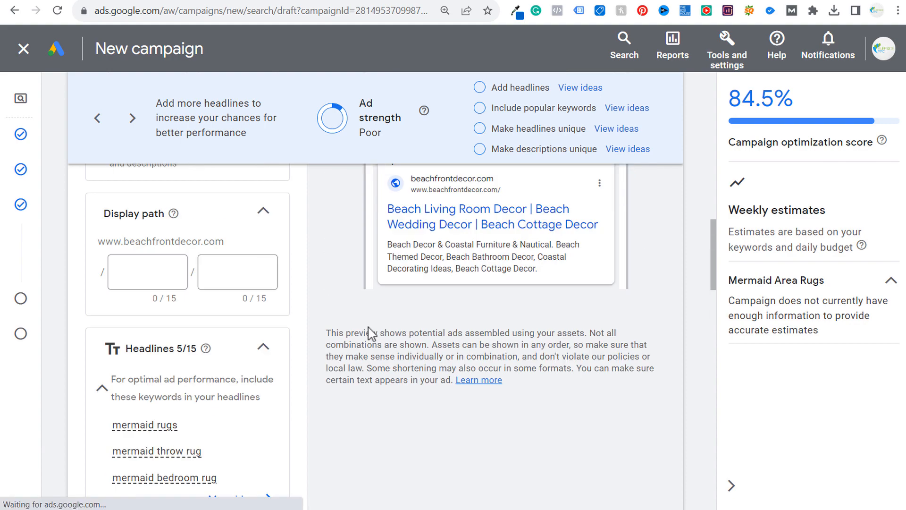
scroll(265, 213, "down", 6)
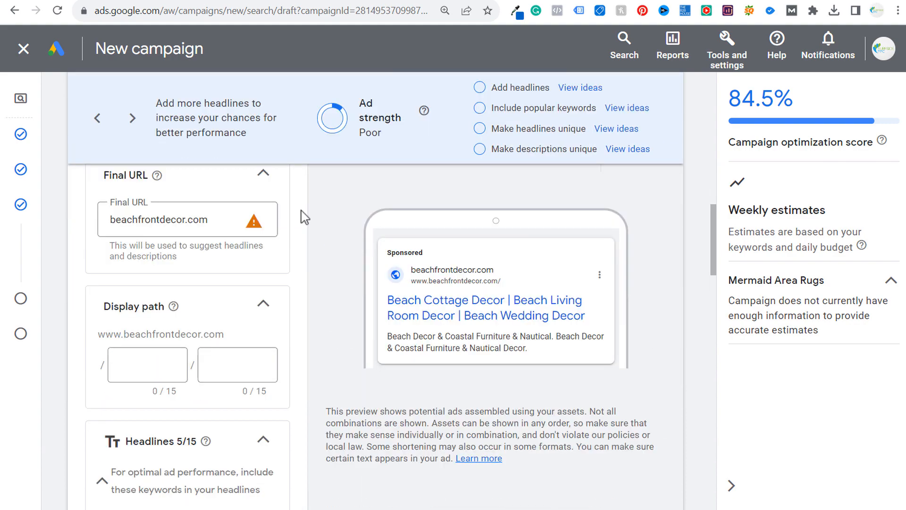
scroll(346, 285, "down", 10)
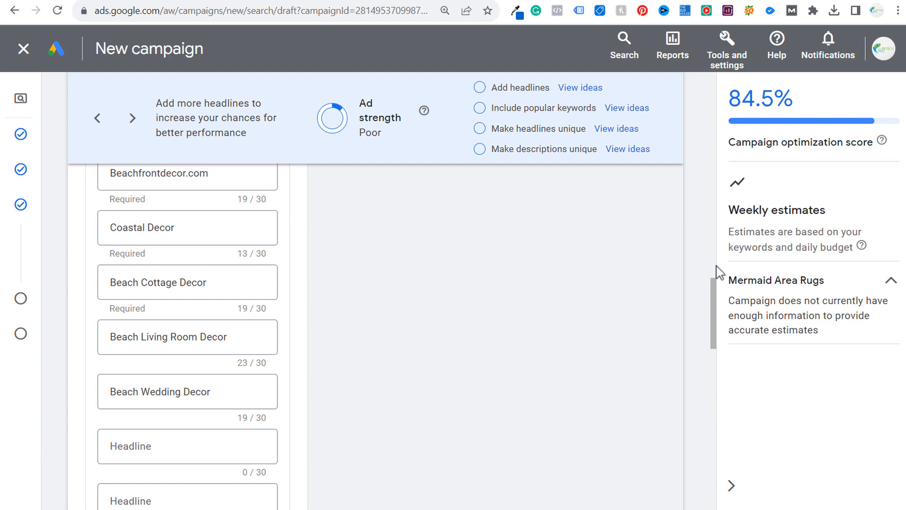
left_click_drag(713, 304, 718, 92)
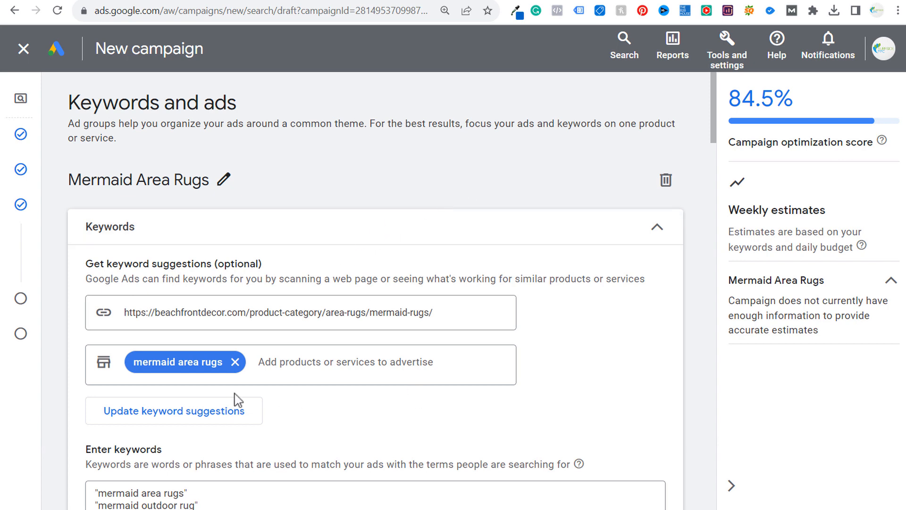
Copy the page title Shark Bedding Sets from the Excel list and replace the advertised product mermaid area rugs with shark bedding sets
left_click(549, 491)
key("alt+Tab")
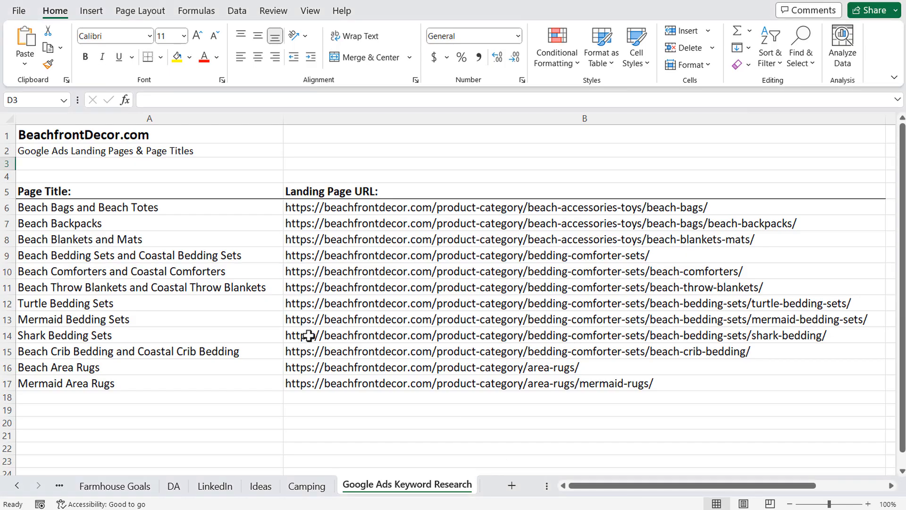
left_click(184, 336)
key("ctrl+c")
key("alt+Tab")
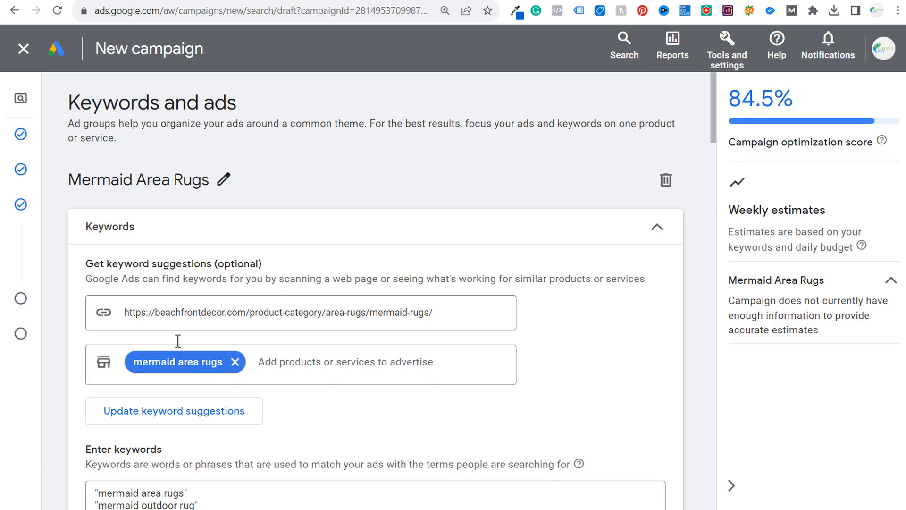
left_click(235, 362)
type("shark bedding sets")
Replace the suggestion URL with the shark-bedding landing page URL from the Excel list and replace the current keywords with new suggestions
left_click_drag(450, 312, 118, 314)
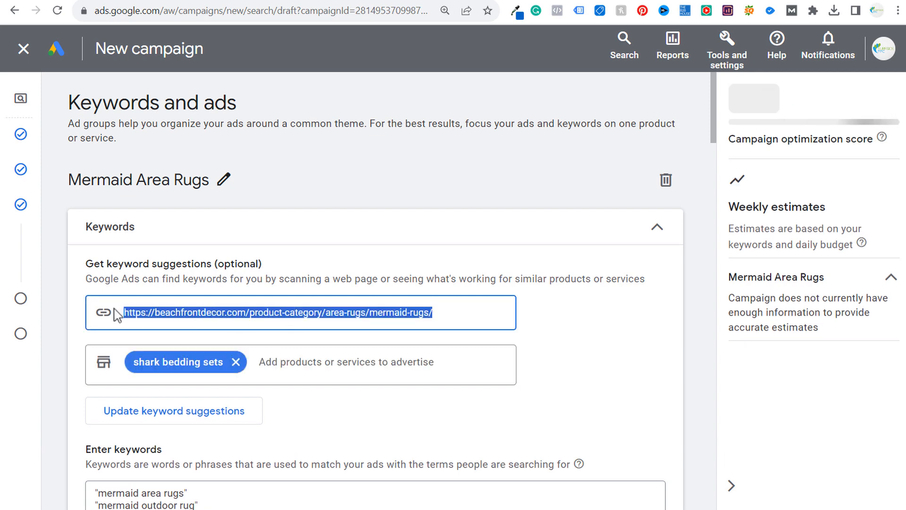
key("ctrl+v")
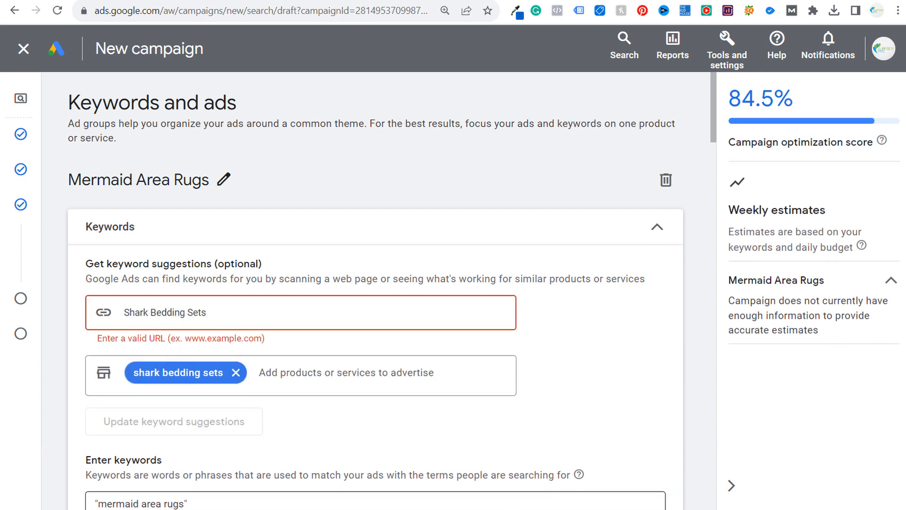
key("alt+Tab")
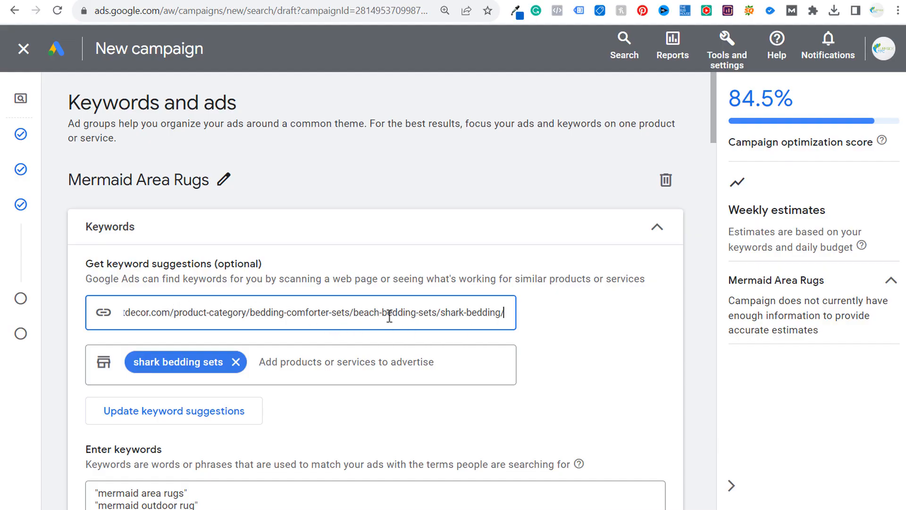
left_click(187, 417)
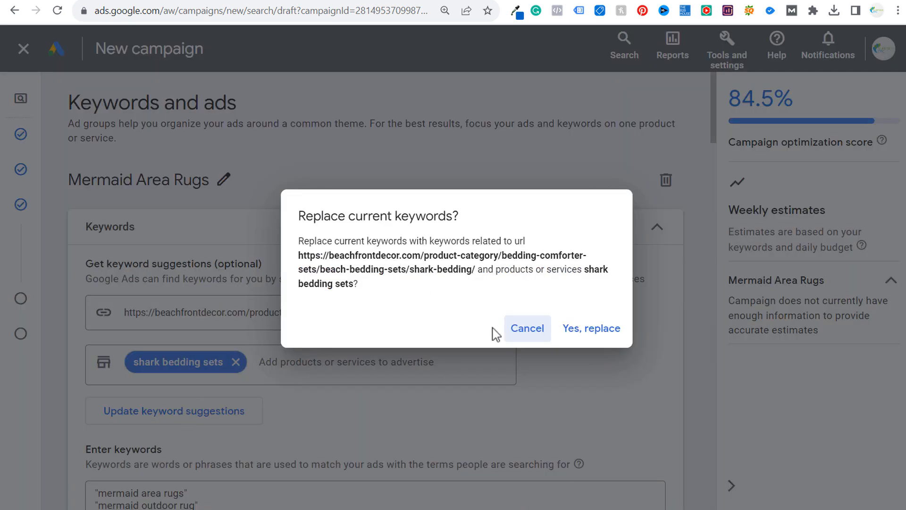
left_click(596, 333)
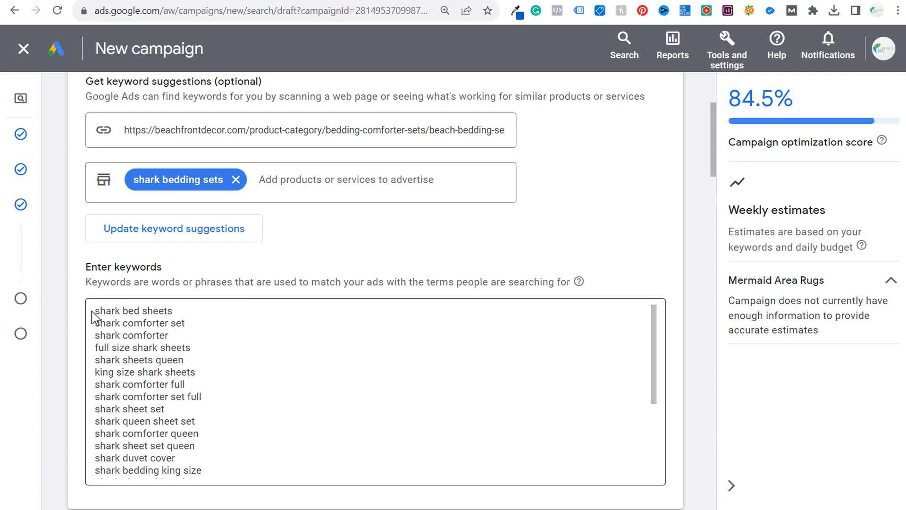
Compare the suggested shark keywords with the landing page URLs and the blank columns beside them in the Excel sheet
triple_click(176, 311)
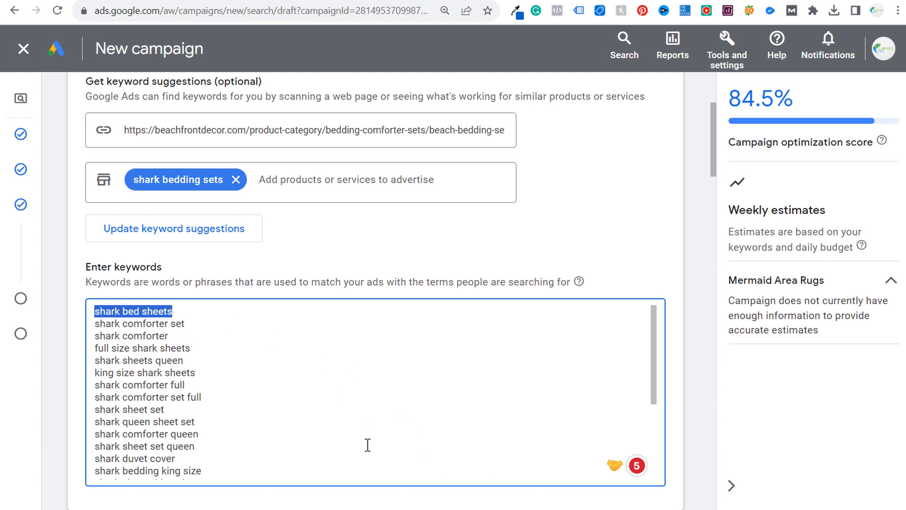
key("alt+Tab")
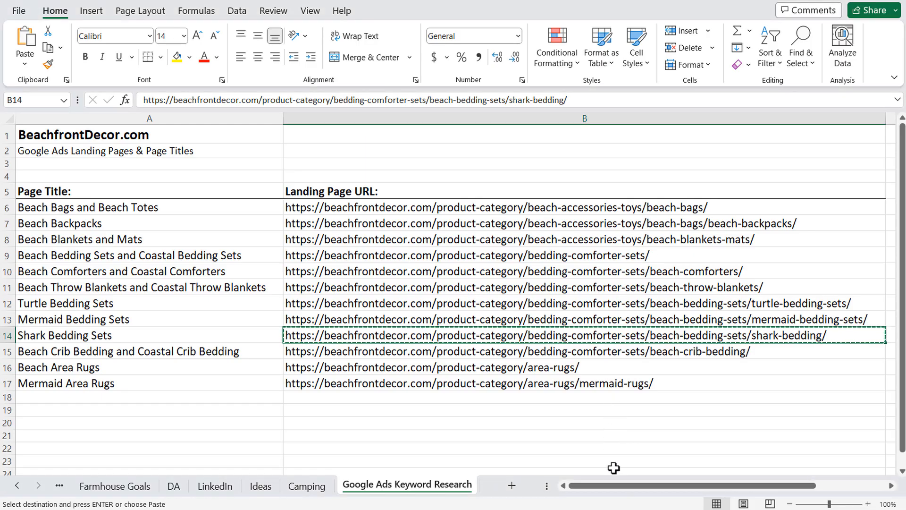
left_click_drag(617, 486, 719, 489)
left_click_drag(703, 176, 703, 399)
left_click(787, 363)
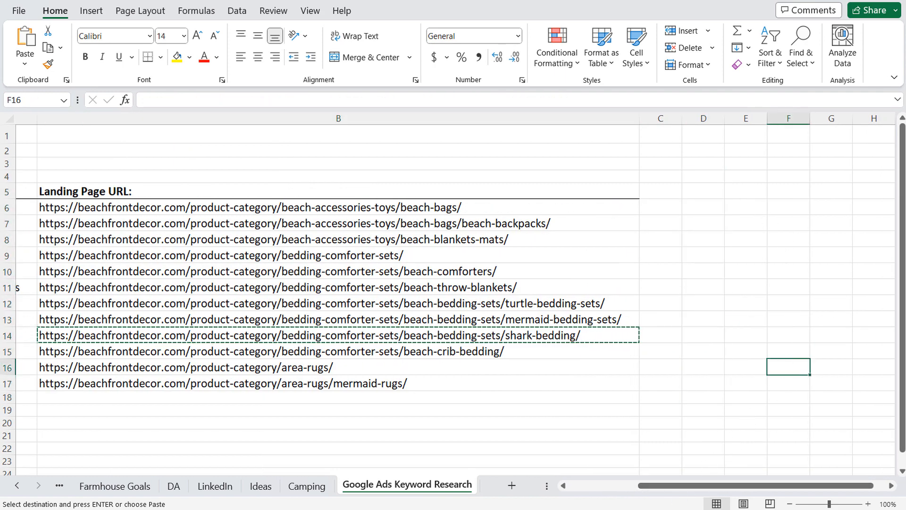
key("alt+Tab")
left_click(142, 324)
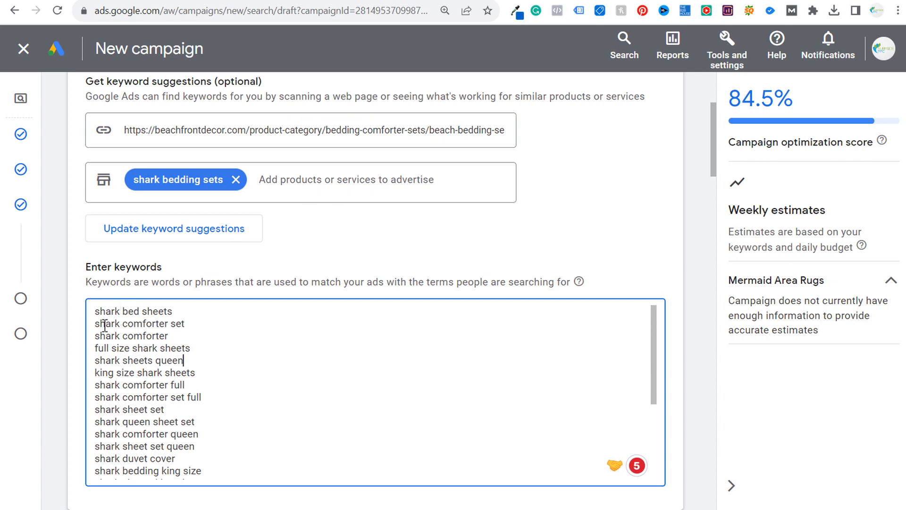
key("alt+Tab")
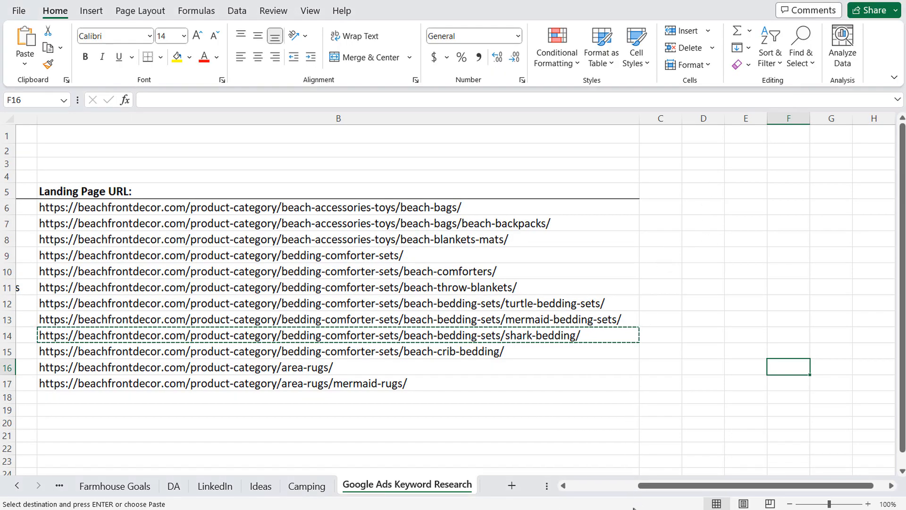
key("alt+Tab")
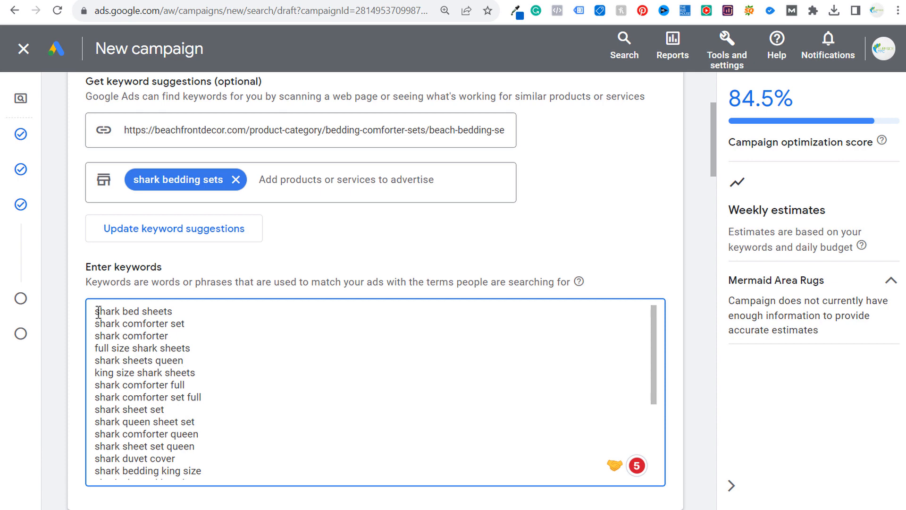
Delete the keywords shark bed sheets and shark comforter set from the suggested list
left_click_drag(212, 310, 80, 314)
key("BackSpace")
left_click_drag(192, 324, 77, 330)
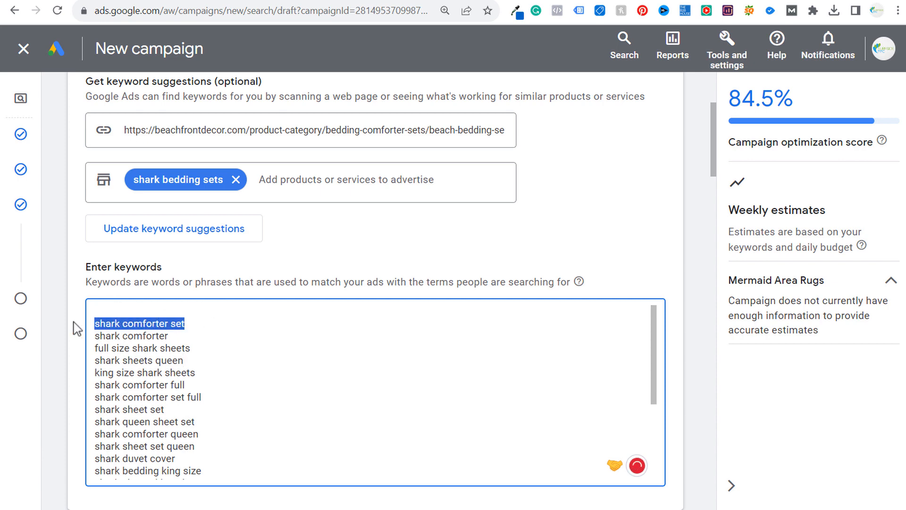
key("BackSpace")
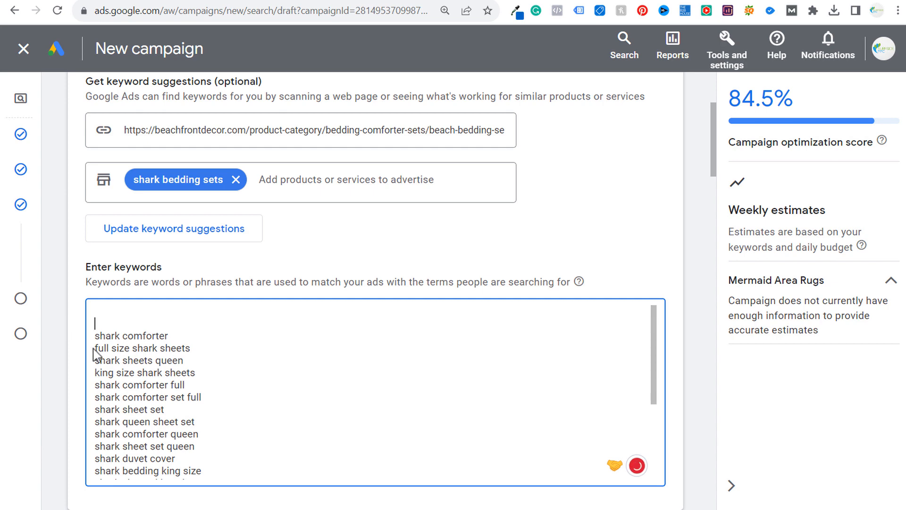
Examine the remaining suggested shark sheet, comforter, duvet and bedding keywords down to the end of the list
left_click_drag(95, 348, 244, 364)
scroll(246, 391, "down", 4)
left_click_drag(226, 381, 92, 291)
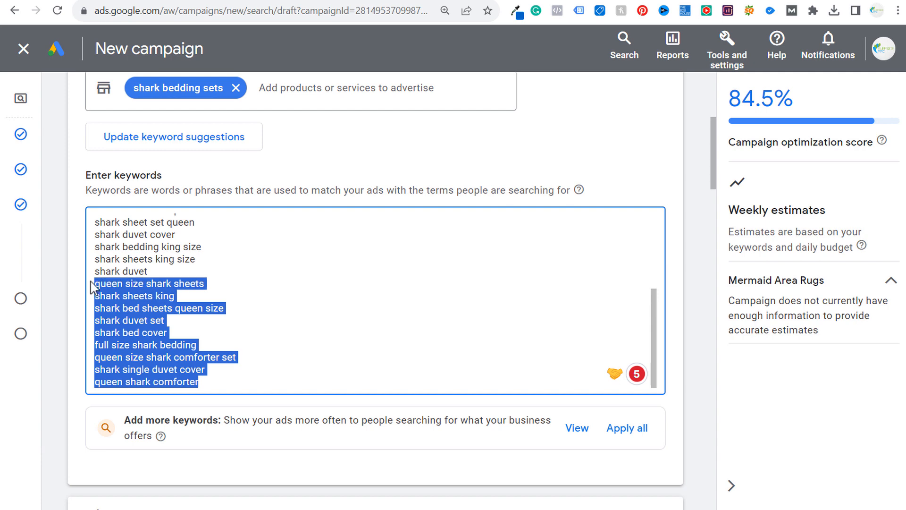
left_click(95, 308)
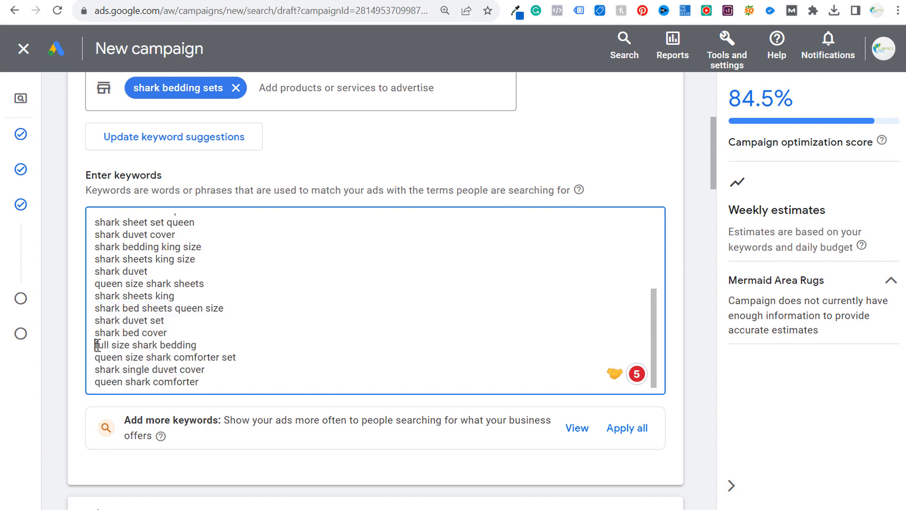
left_click_drag(98, 345, 131, 345)
left_click(141, 310)
scroll(228, 293, "up", 3)
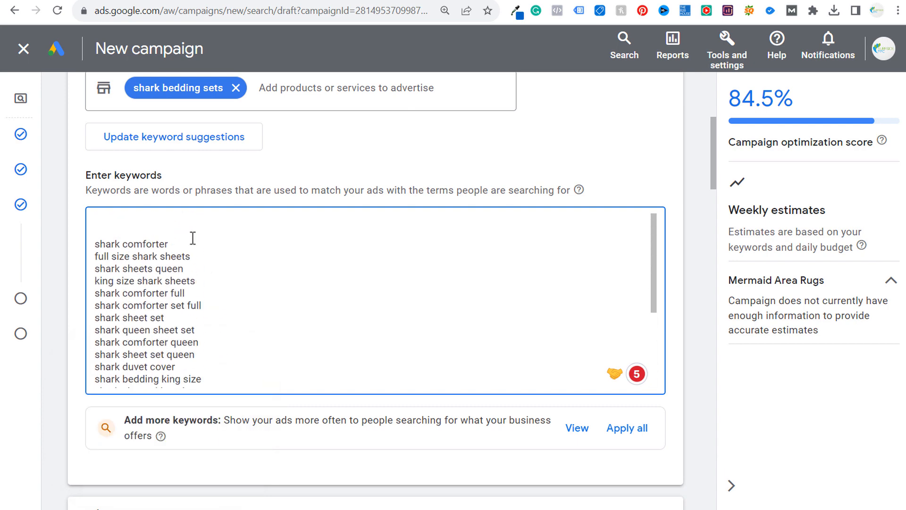
scroll(193, 238, "up", 4)
scroll(512, 278, "down", 2)
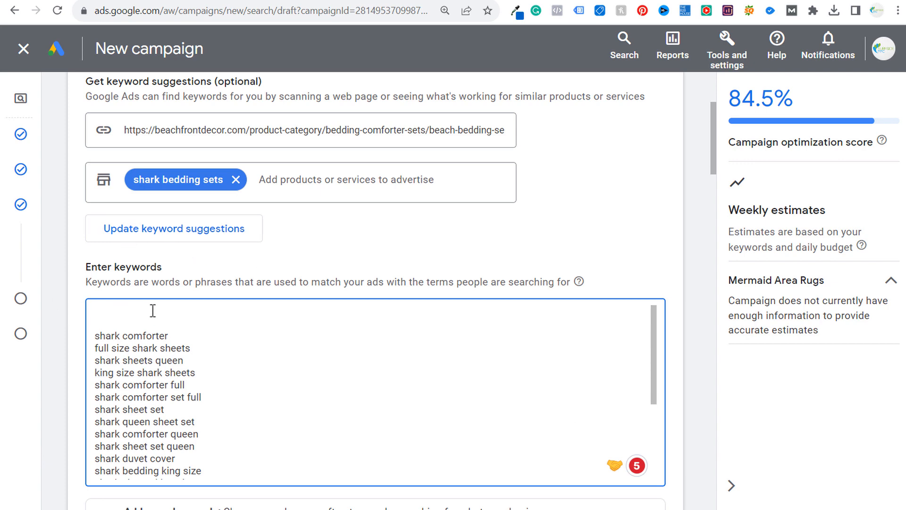
Replace the entire keyword list with "shark bedding", "shark comforters", "shark duvet covers", "shark bedding sets" and "shark bedspreads", each in double quotation marks
key("ctrl+a")
key("ctrl+v")
left_click_drag(184, 361, 93, 314)
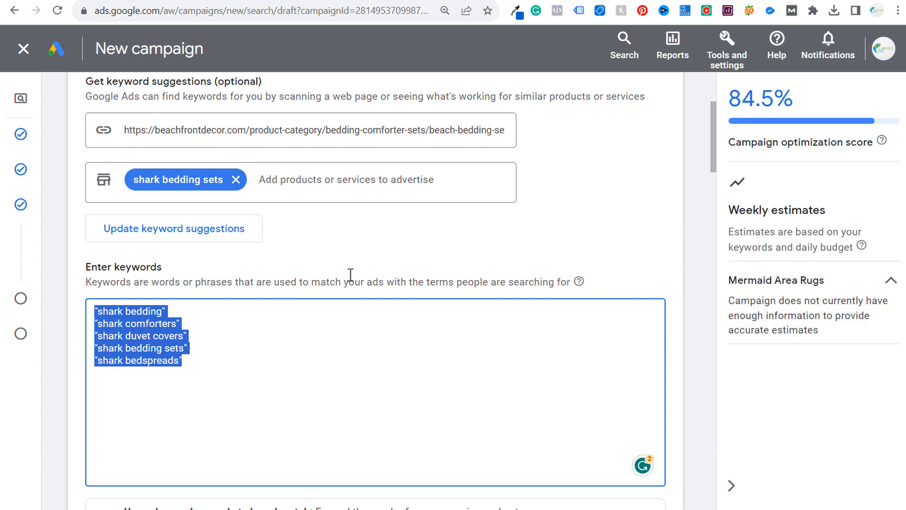
left_click(380, 247)
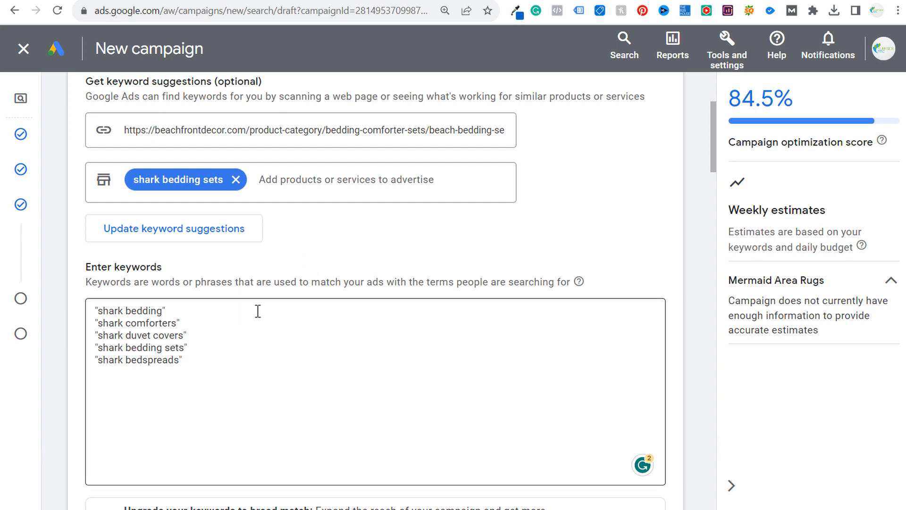
scroll(364, 281, "down", 8)
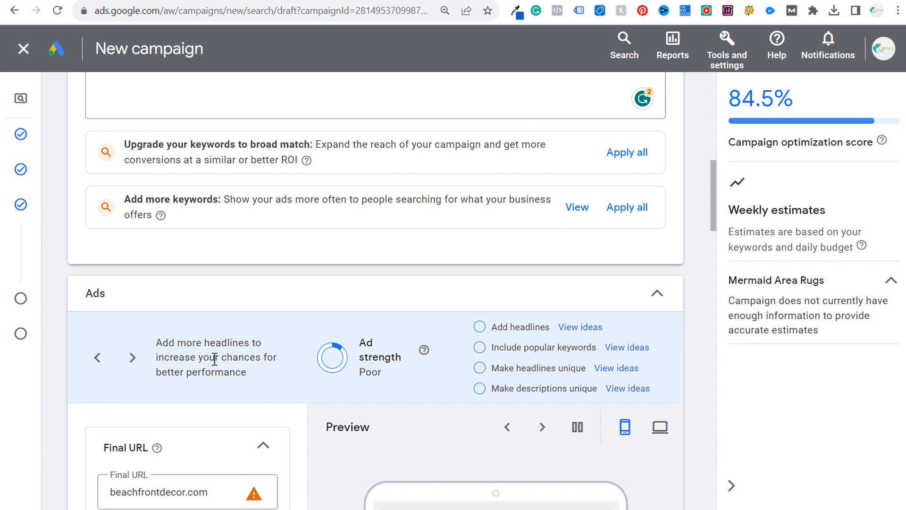
scroll(255, 352, "up", 10)
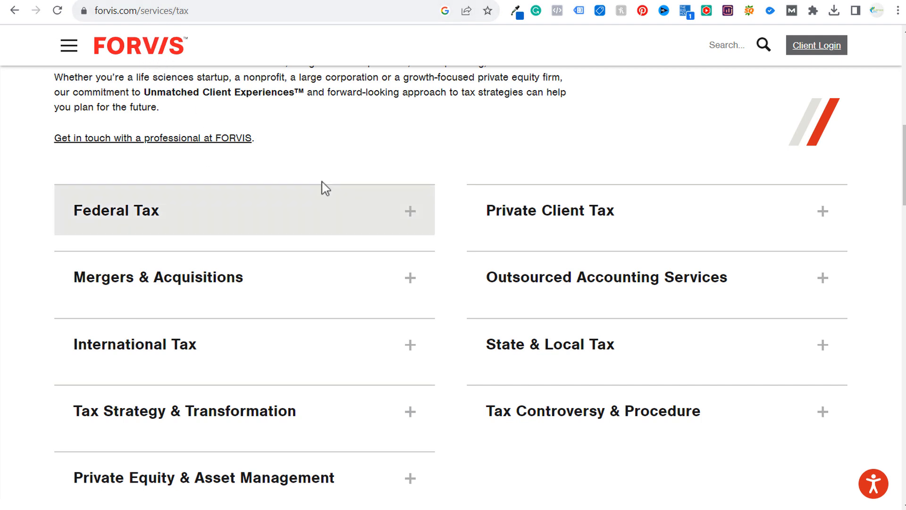
Expand the Federal Tax section on the FORVIS tax services page and examine its description of compliance and consulting services
left_click(391, 221)
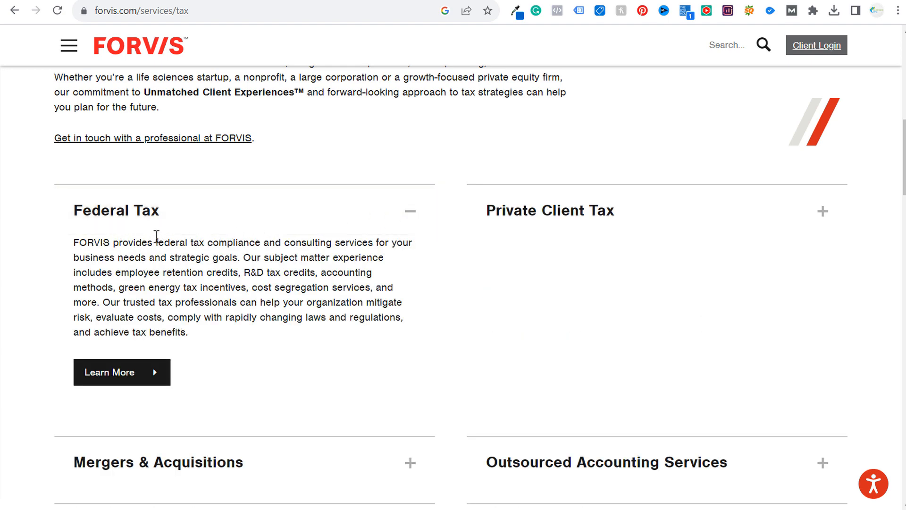
left_click_drag(156, 243, 263, 247)
left_click(247, 246)
double_click(292, 242)
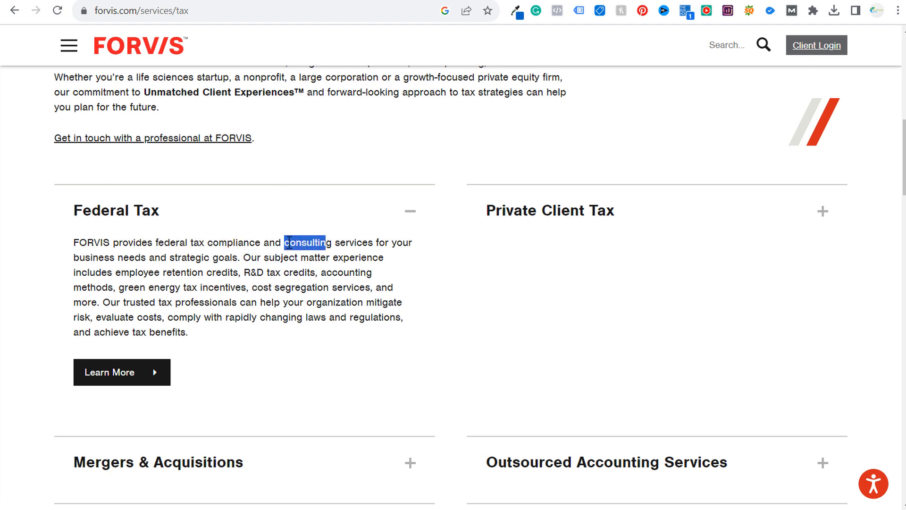
Examine the range of services named in the Federal Tax description, starting from its consulting services
left_click(349, 243)
double_click(350, 243)
left_click(346, 273)
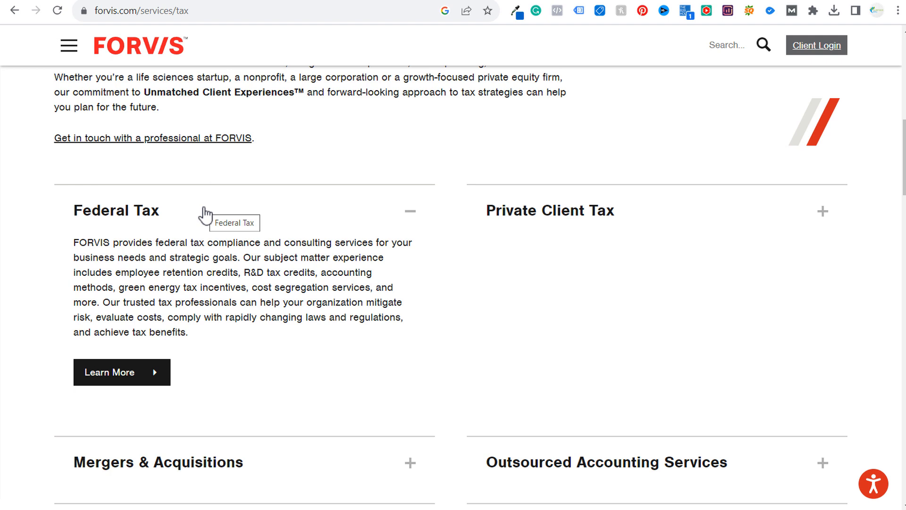
Expand the Private Client Tax section and examine its gift tax planning, income tax, trust accounting and estate planning services
left_click(679, 214)
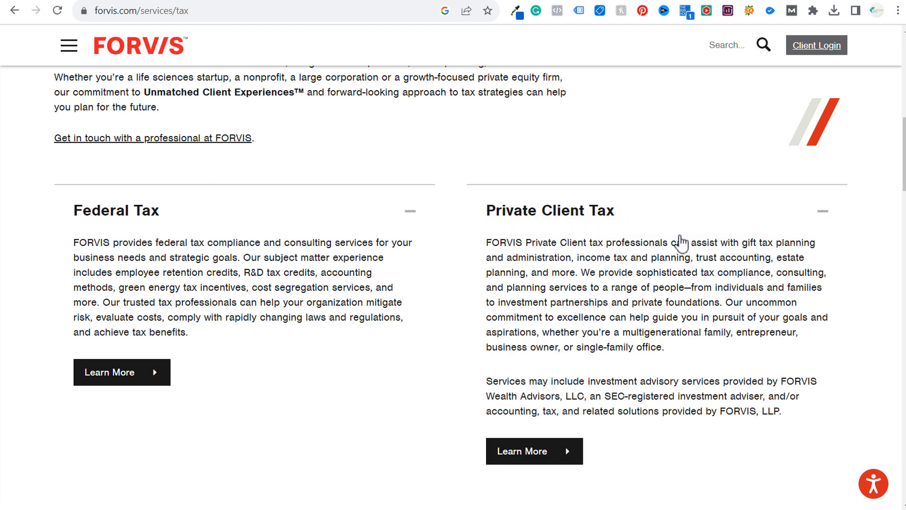
left_click_drag(742, 243, 817, 244)
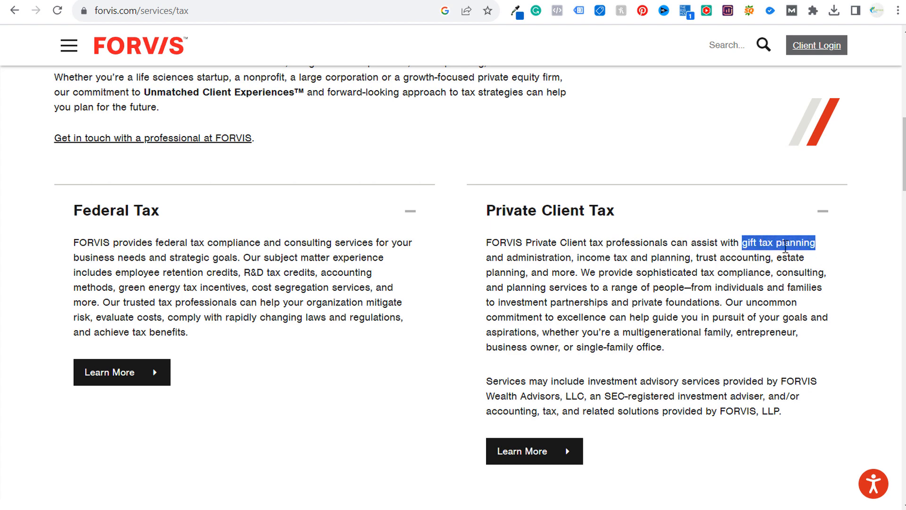
left_click(786, 246)
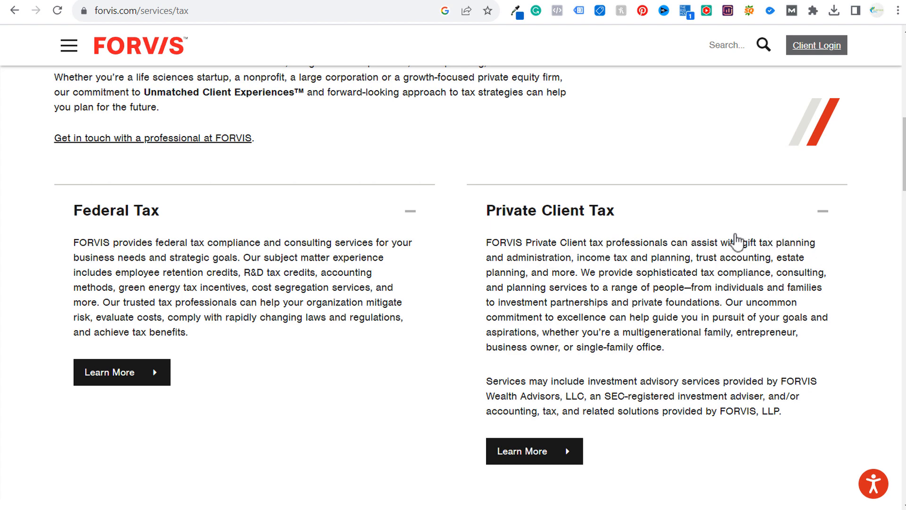
left_click_drag(577, 258, 630, 258)
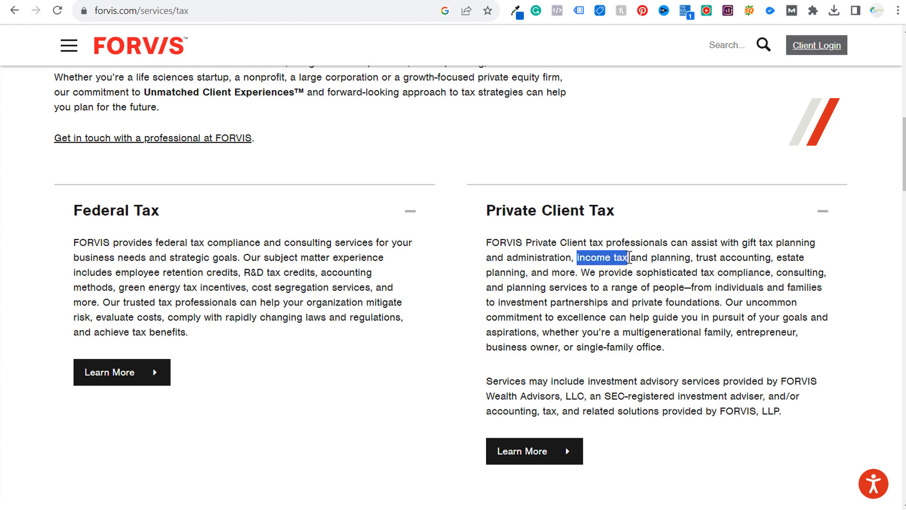
left_click(589, 258)
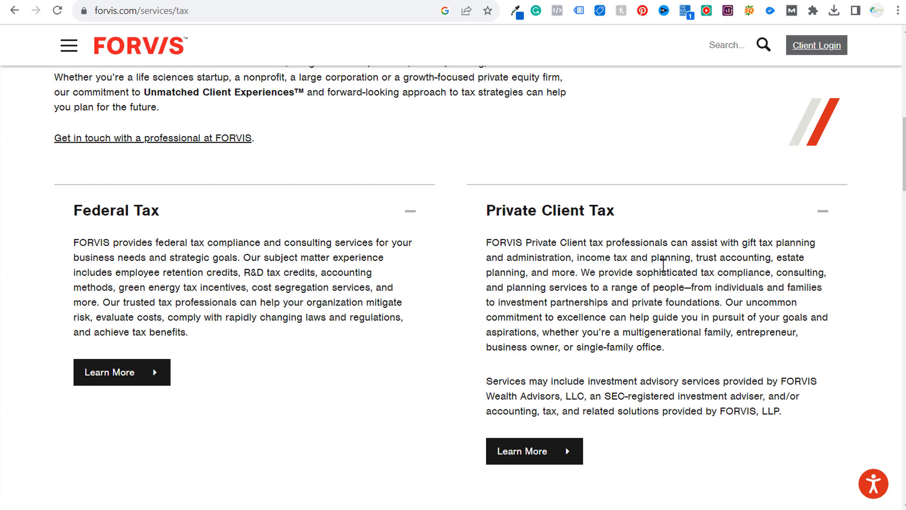
left_click_drag(695, 257, 526, 273)
left_click(774, 258)
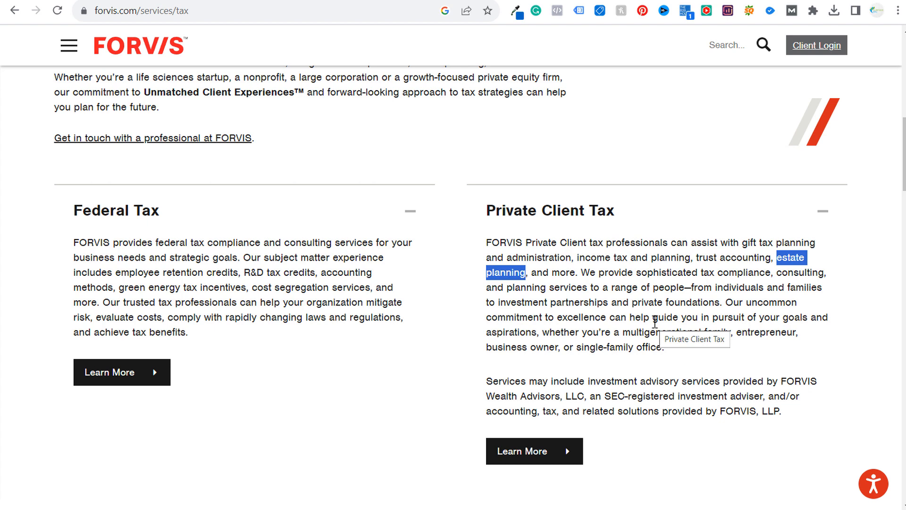
Switch to the Farmhouse Goals search campaign in Google Ads and examine its full list of ad groups
left_click(609, 1)
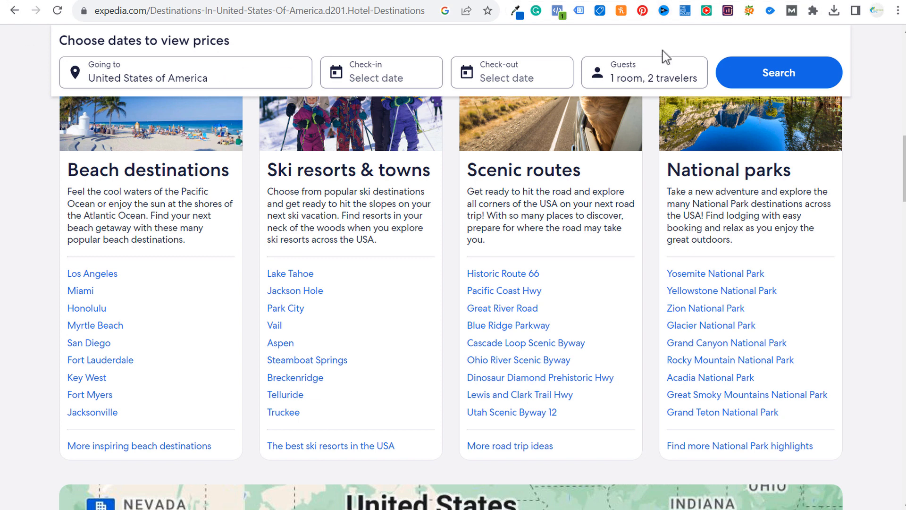
left_click(652, 0)
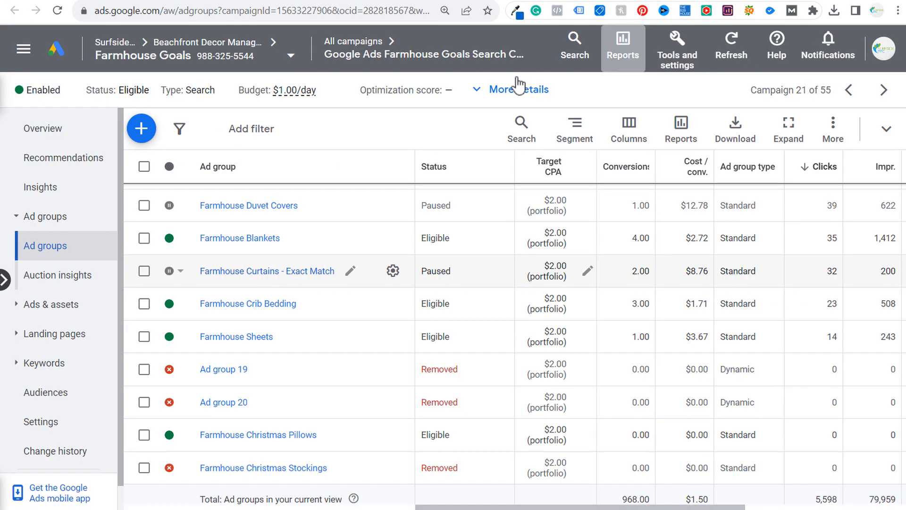
scroll(362, 258, "up", 4)
scroll(362, 259, "up", 6)
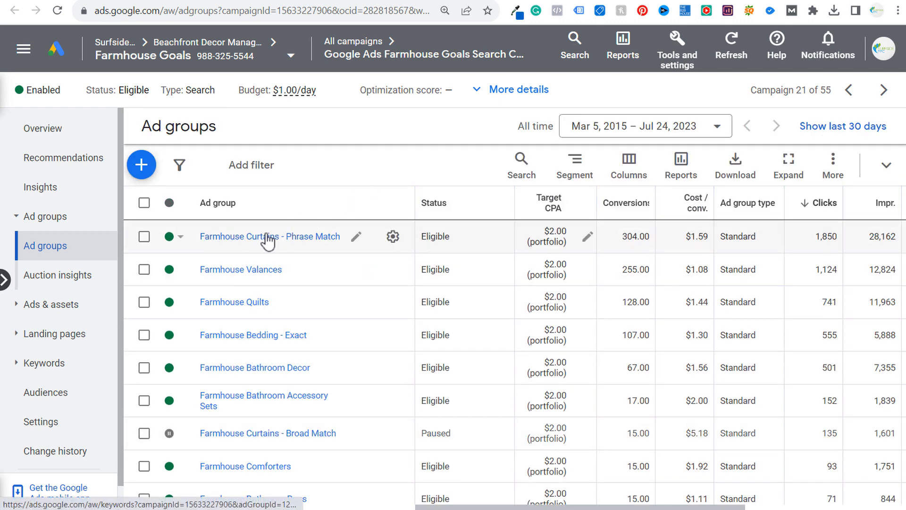
scroll(351, 276, "down", 2)
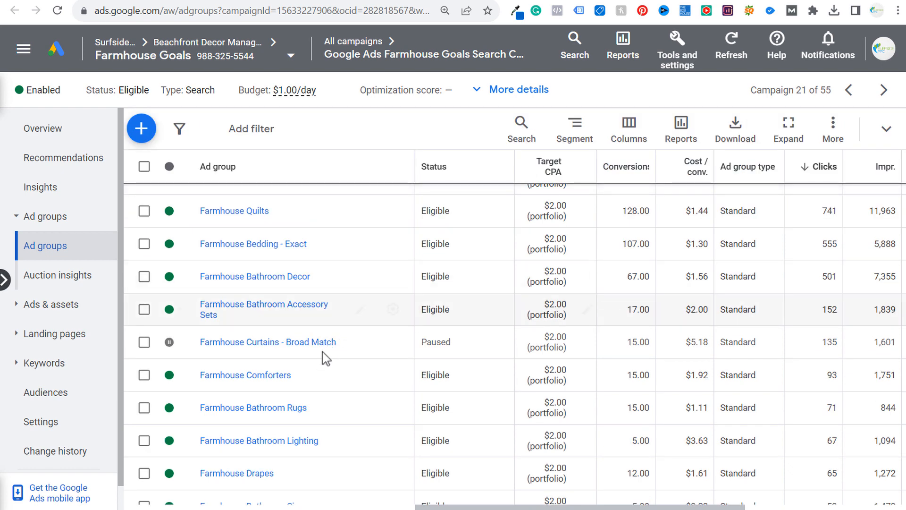
scroll(339, 371, "down", 4)
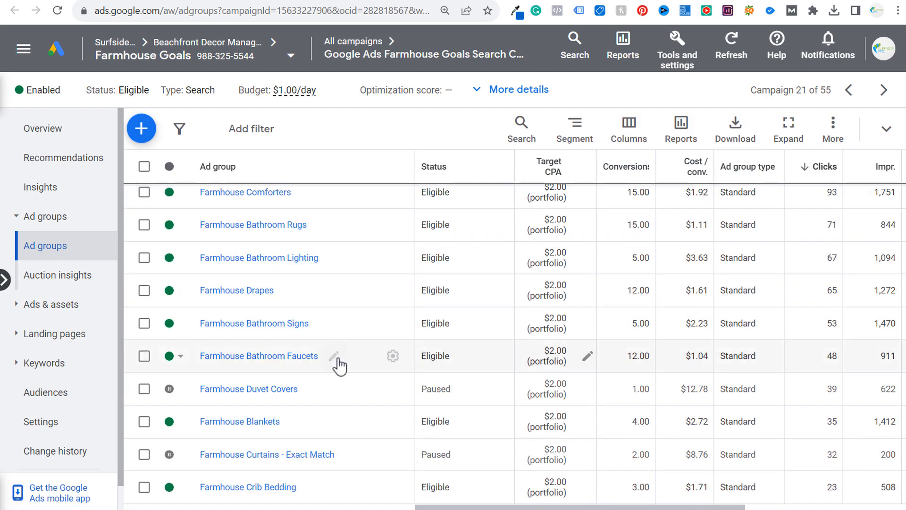
scroll(229, 385, "down", 4)
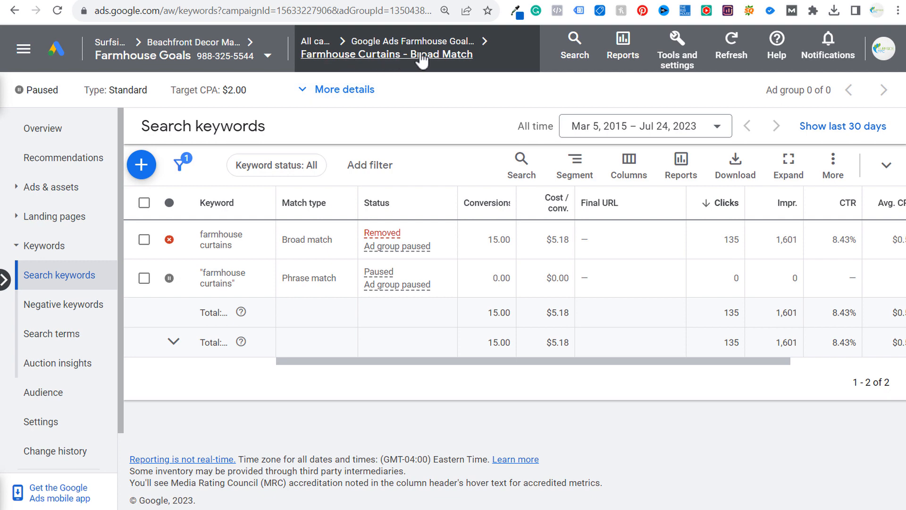
Open the search terms report for the Farmhouse Curtains - Broad Match ad group and examine the matched terms
mouse_move(446, 59)
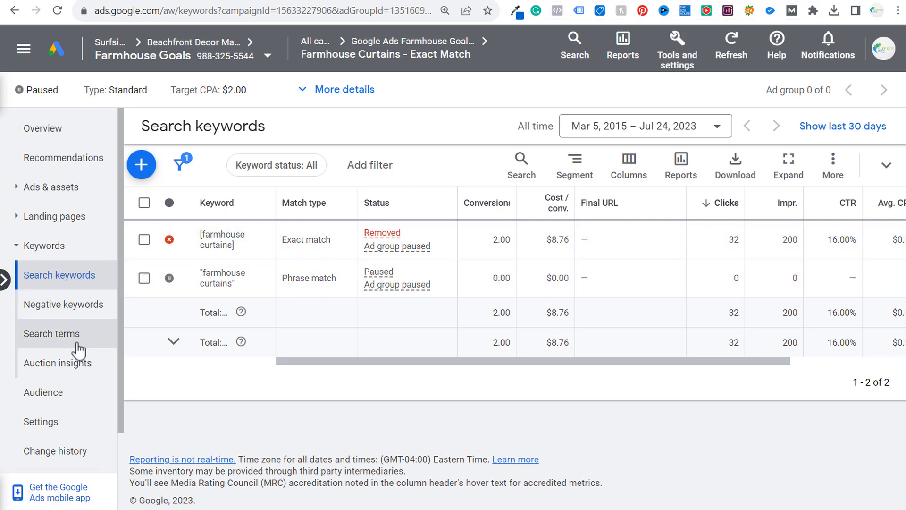
left_click(660, 0)
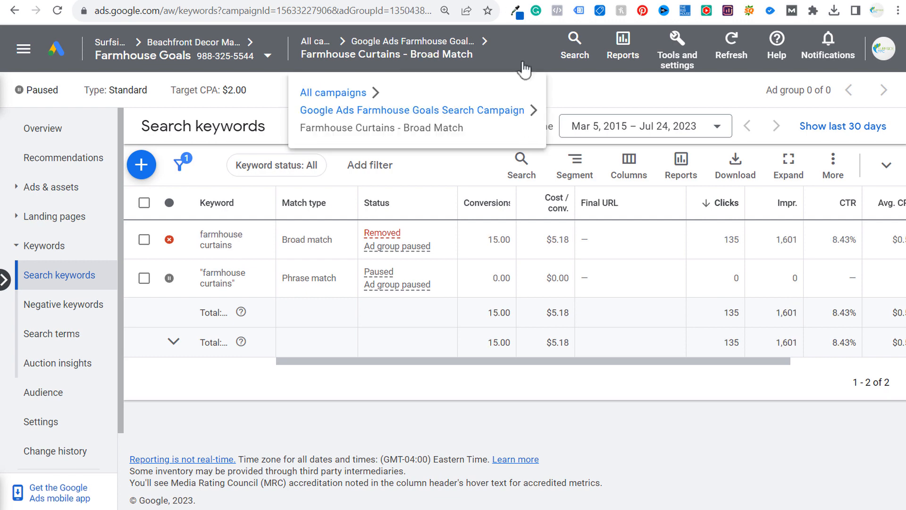
left_click(55, 335)
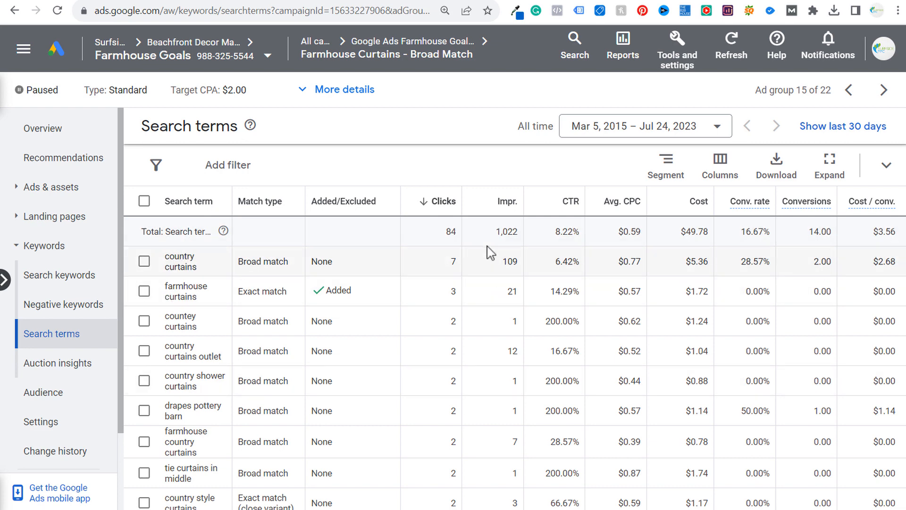
scroll(479, 294, "down", 2)
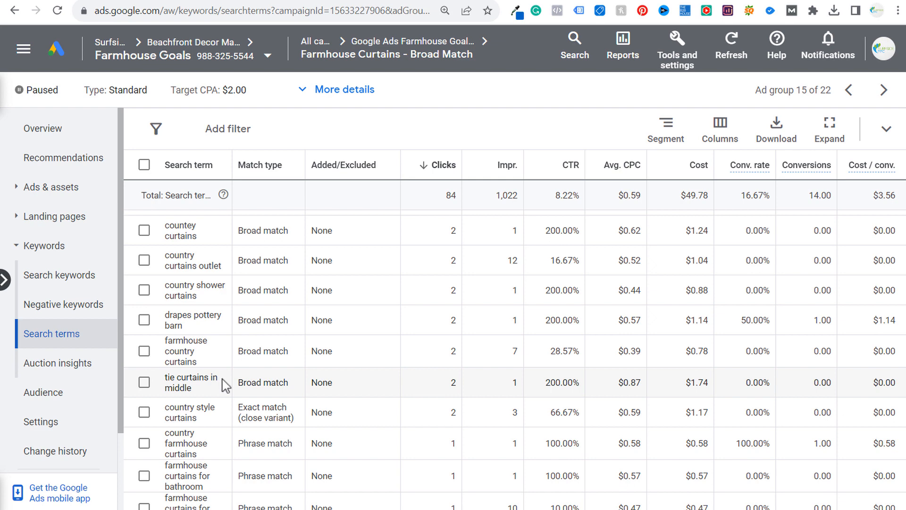
scroll(226, 386, "down", 4)
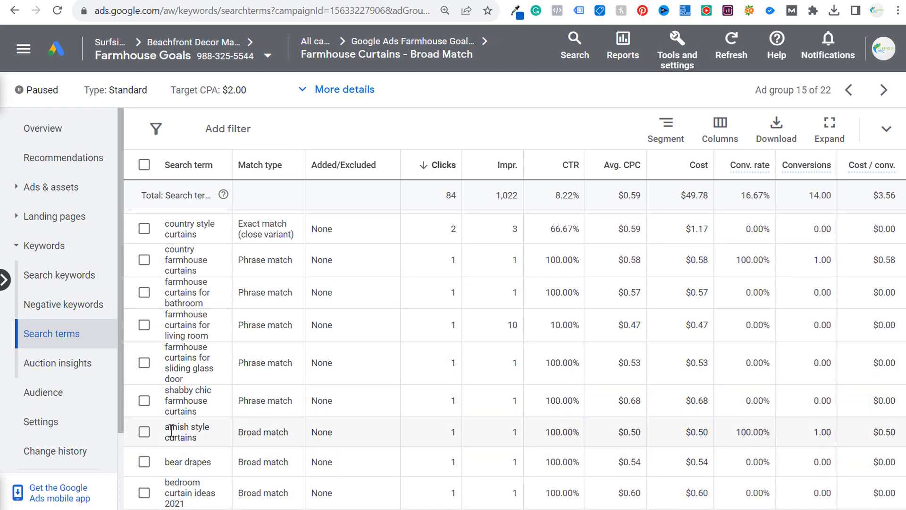
scroll(189, 472, "down", 2)
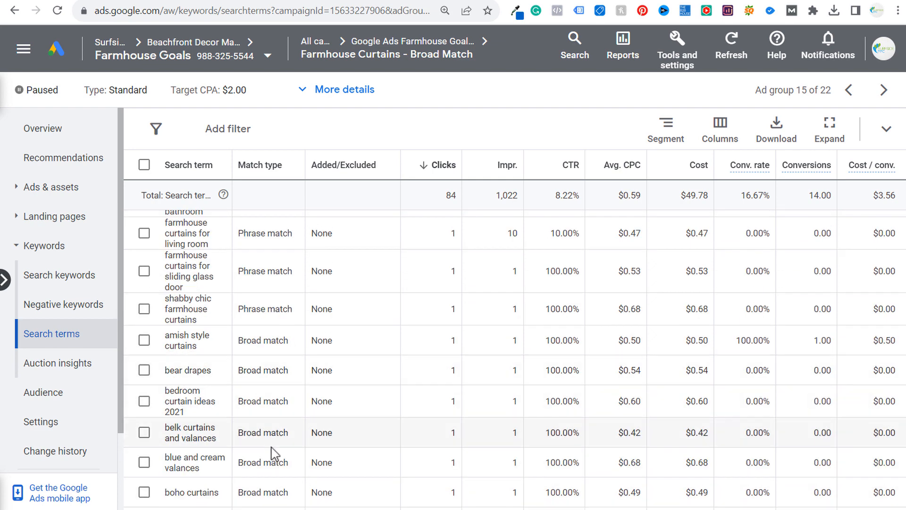
scroll(291, 401, "down", 2)
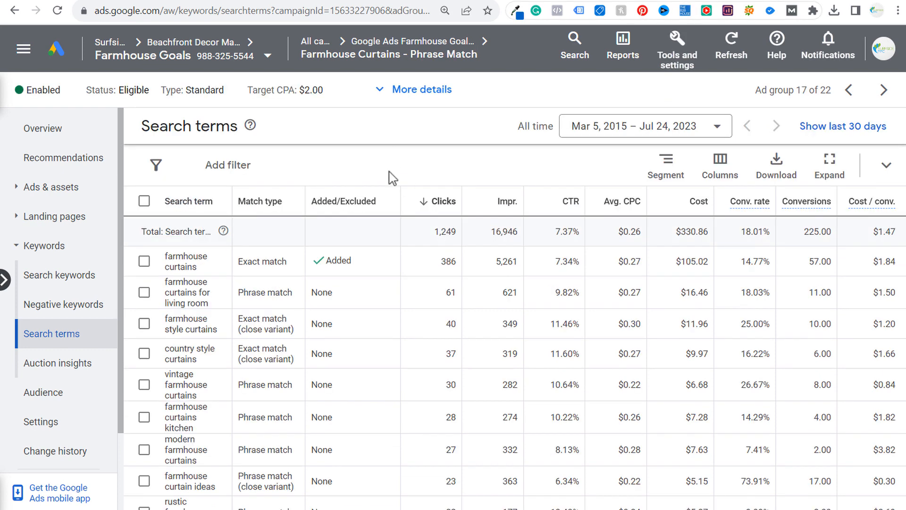
Examine the search terms report of the Farmhouse Curtains - Phrase Match ad group, including match types and conversions
scroll(261, 215, "down", 2)
scroll(261, 215, "up", 2)
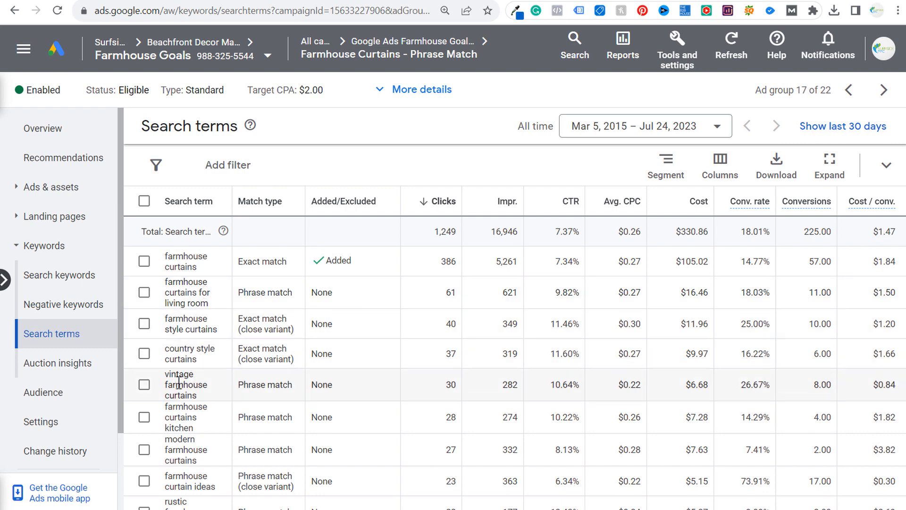
scroll(194, 395, "down", 4)
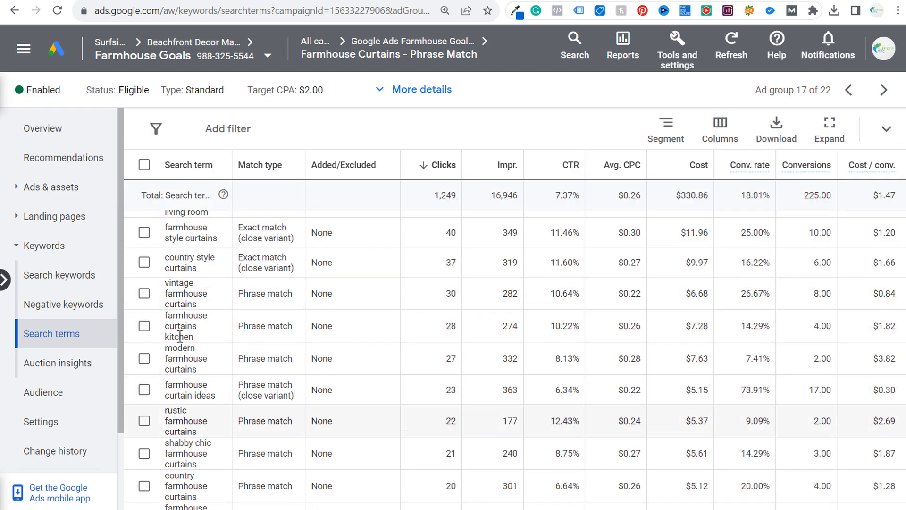
scroll(185, 321, "down", 5)
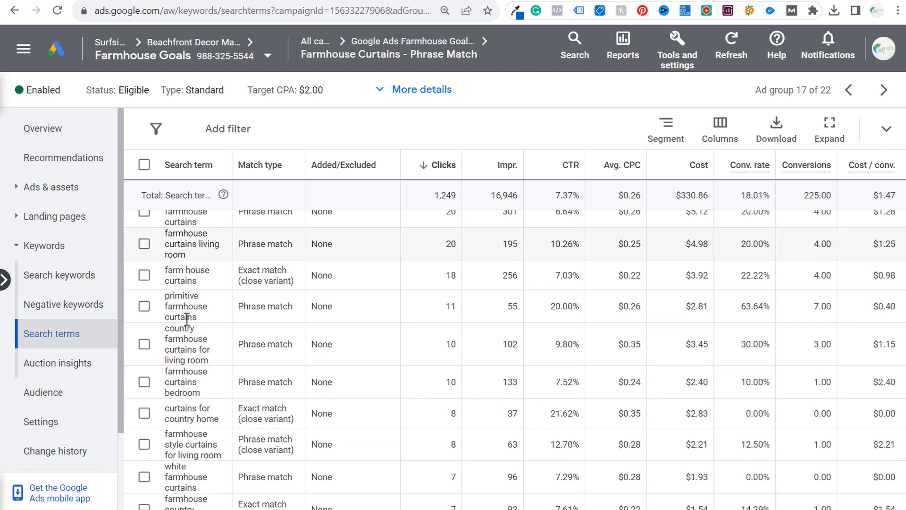
scroll(187, 324, "down", 2)
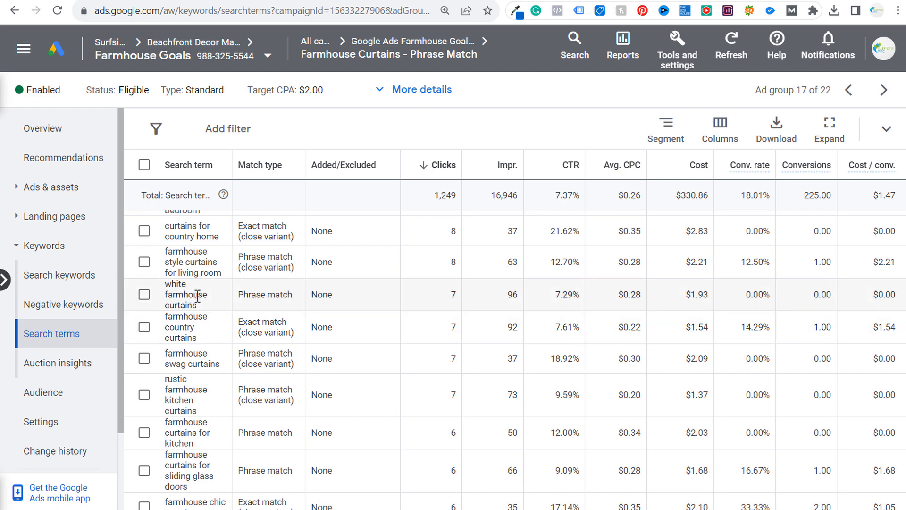
scroll(198, 295, "down", 2)
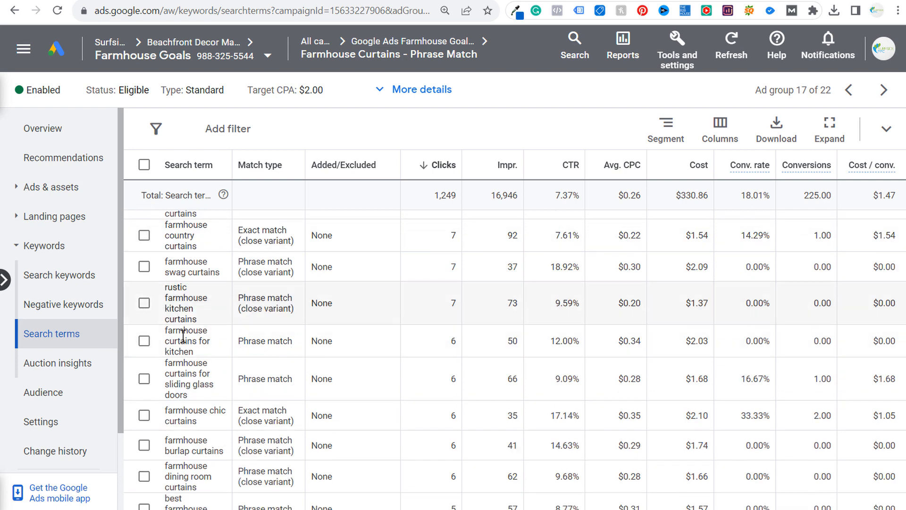
scroll(182, 331, "down", 2)
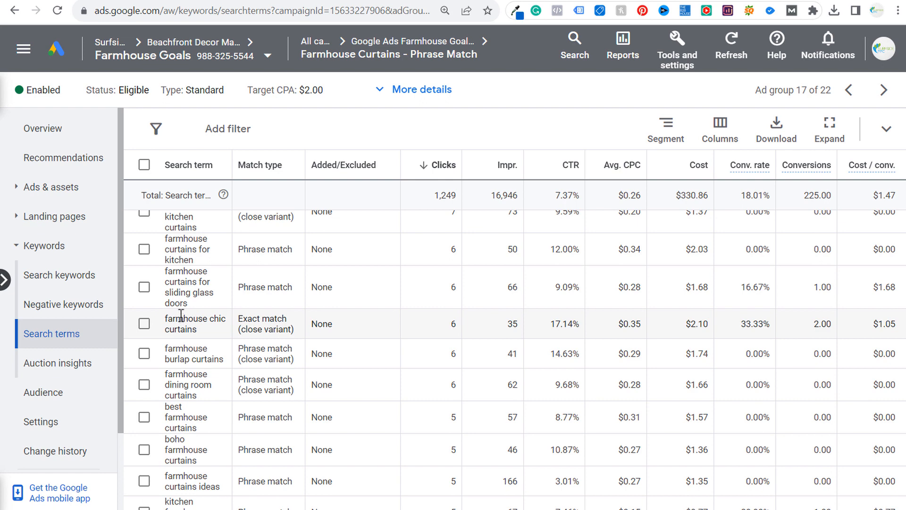
scroll(411, 304, "up", 2)
scroll(532, 302, "up", 2)
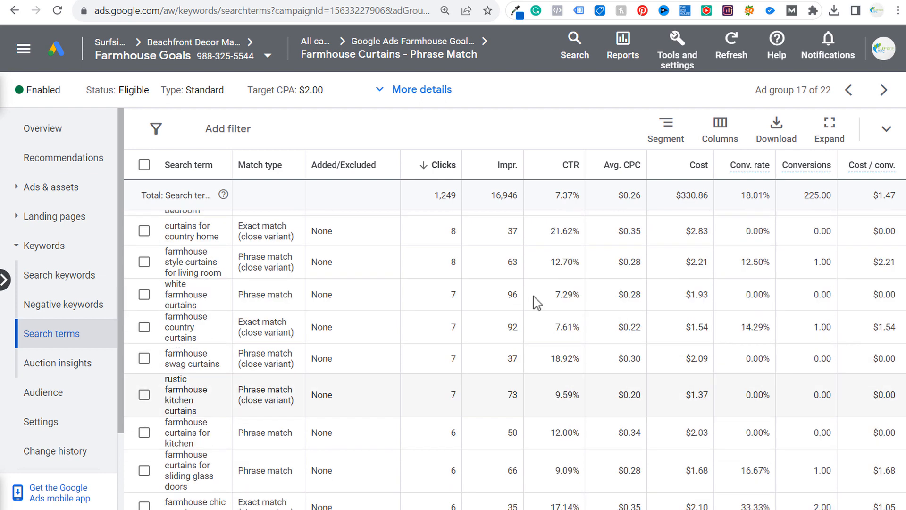
scroll(532, 302, "up", 6)
scroll(486, 291, "up", 3)
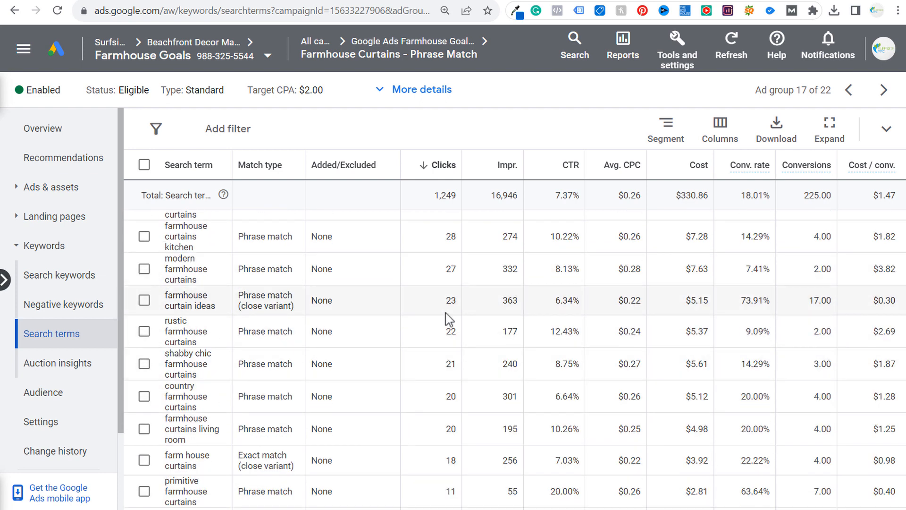
Inspect the shabby chic farmhouse curtains and country style curtains terms in the Phrase Match report
left_click_drag(164, 352, 202, 387)
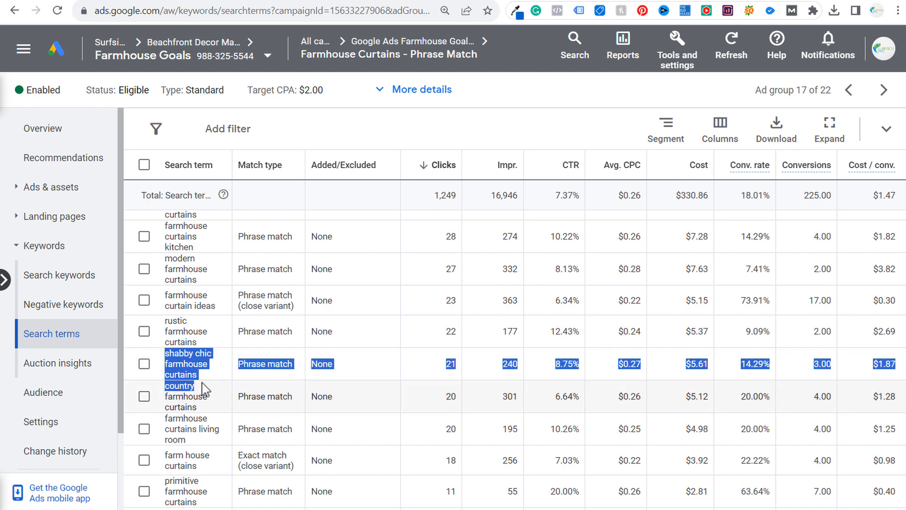
left_click(462, 372)
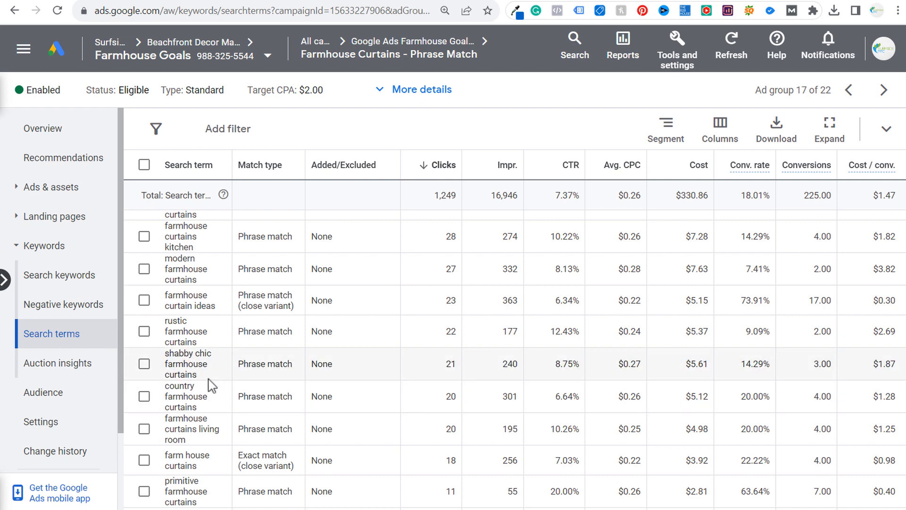
left_click_drag(197, 374, 166, 361)
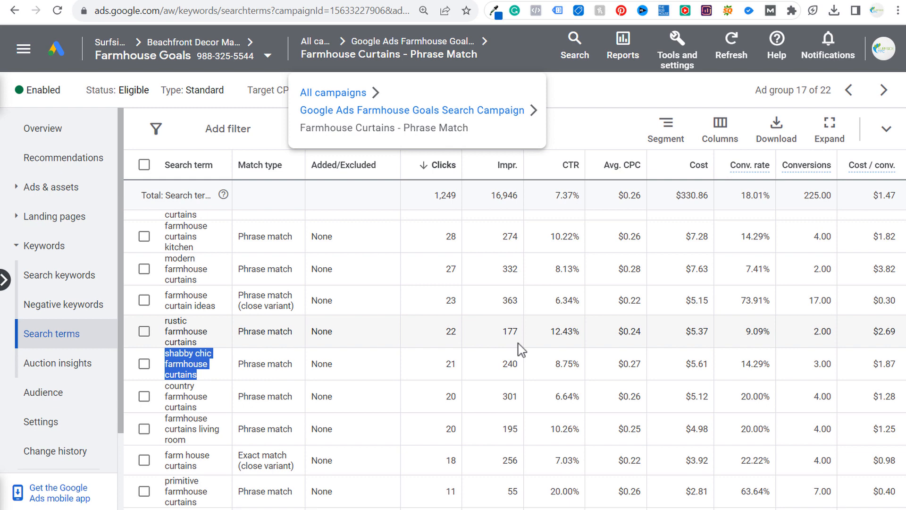
scroll(519, 349, "up", 4)
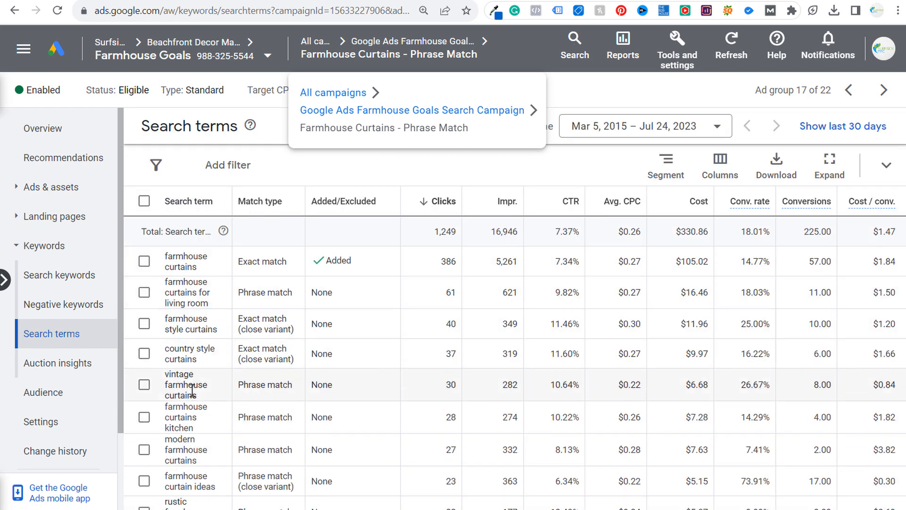
left_click_drag(197, 360, 161, 359)
left_click(187, 350)
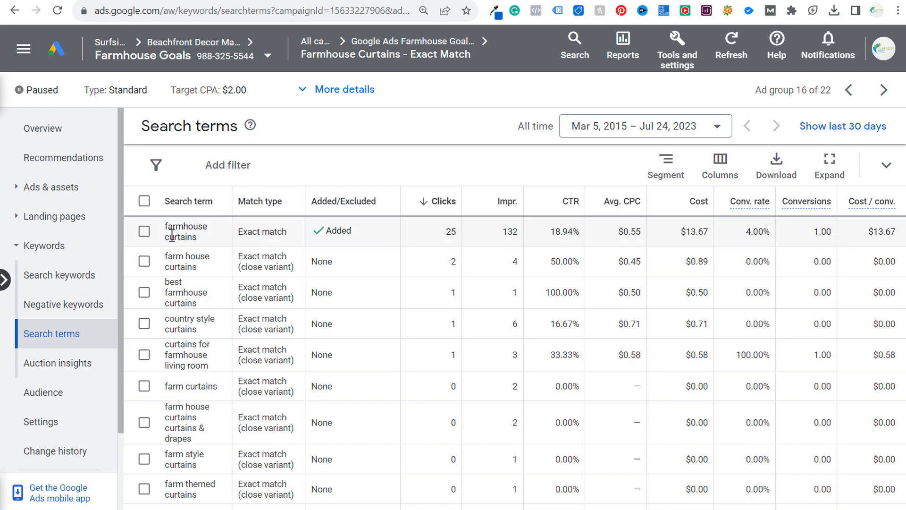
Examine the farmhouse curtains term and its close variants in the Farmhouse Curtains - Exact Match search terms report
left_click_drag(167, 230, 216, 227)
left_click(212, 241)
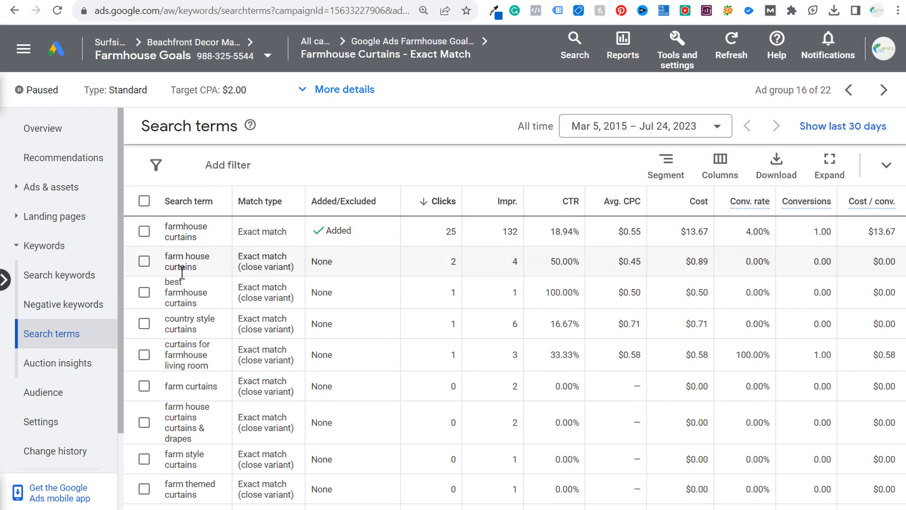
scroll(202, 354, "down", 5)
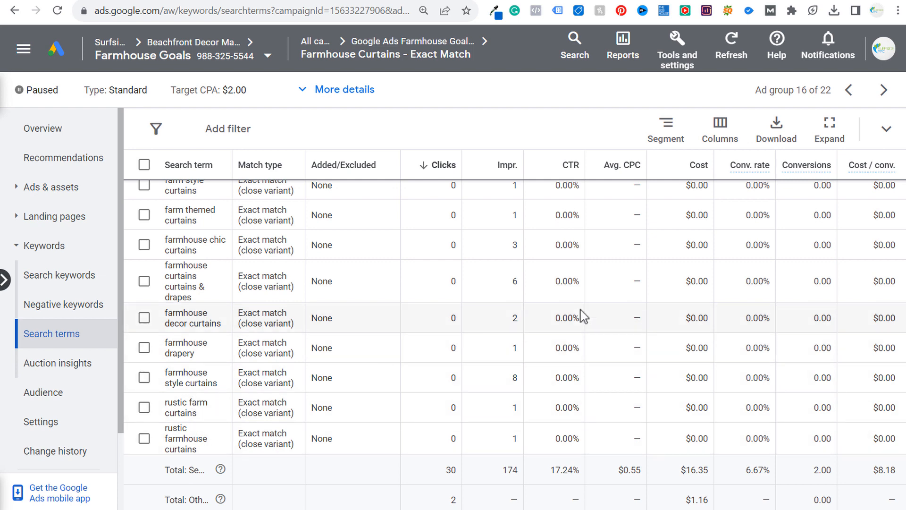
scroll(493, 309, "up", 2)
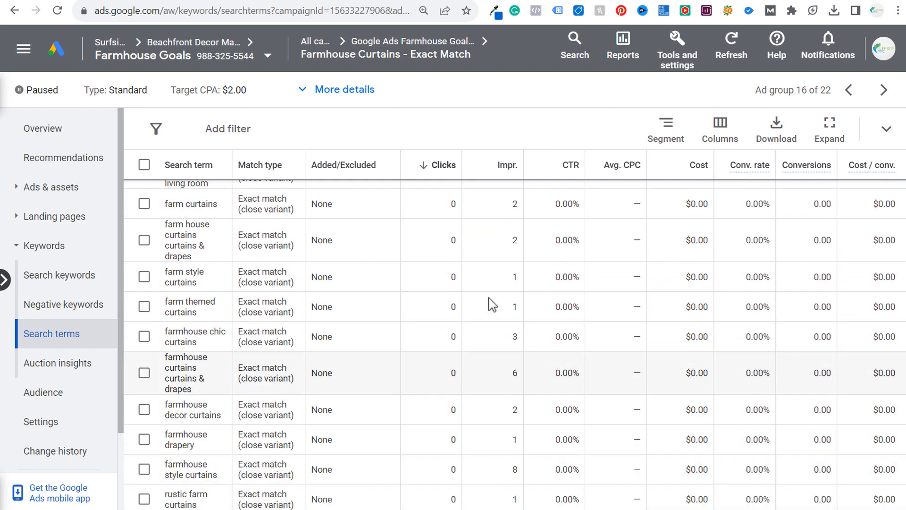
scroll(501, 283, "up", 5)
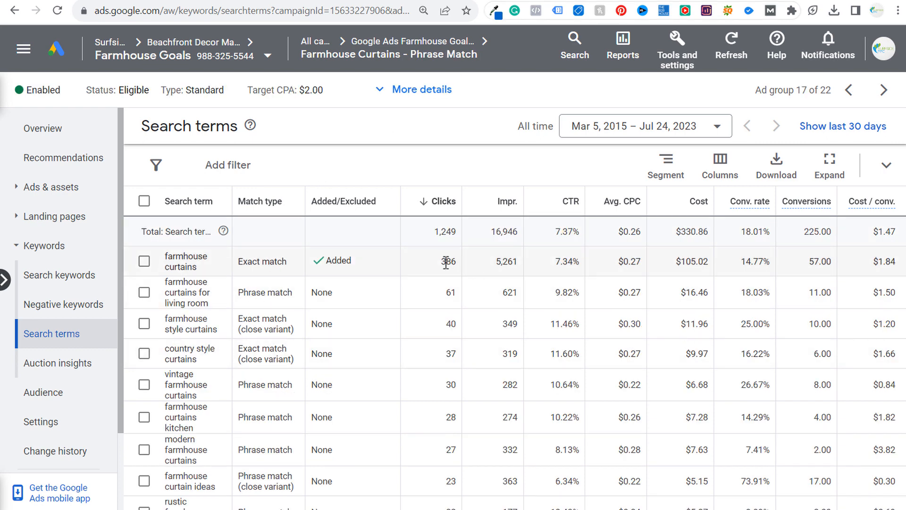
Compare the top Phrase Match search terms with the Broad Match ad group's terms, such as ikea curtains
left_click_drag(166, 263, 660, 436)
left_click(660, 437)
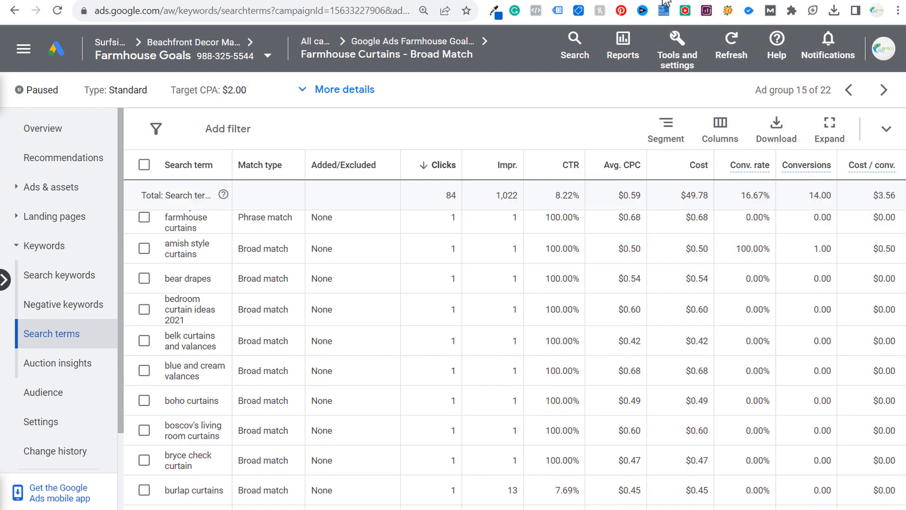
scroll(604, 288, "down", 5)
scroll(604, 292, "down", 8)
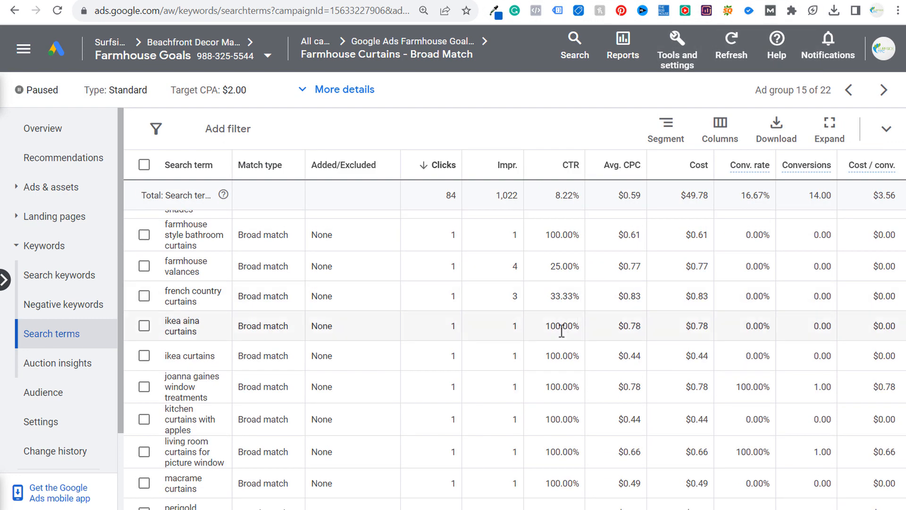
left_click_drag(215, 356, 188, 356)
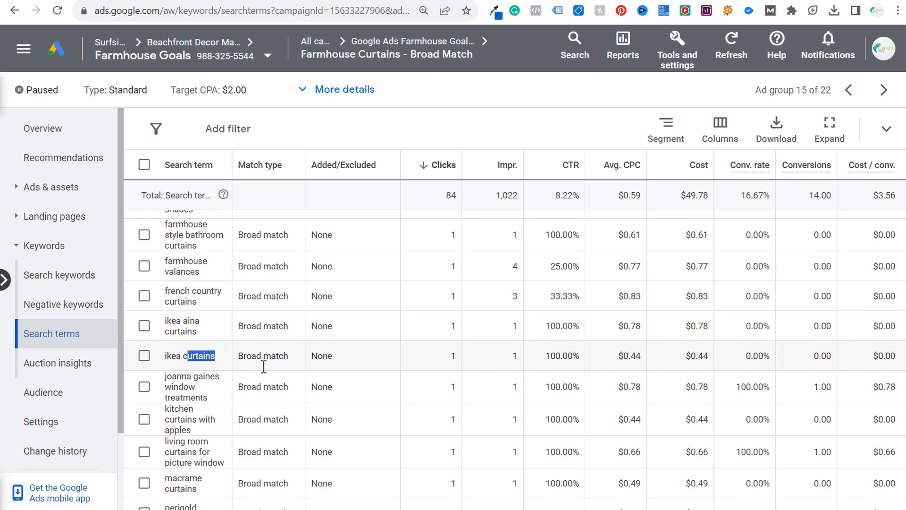